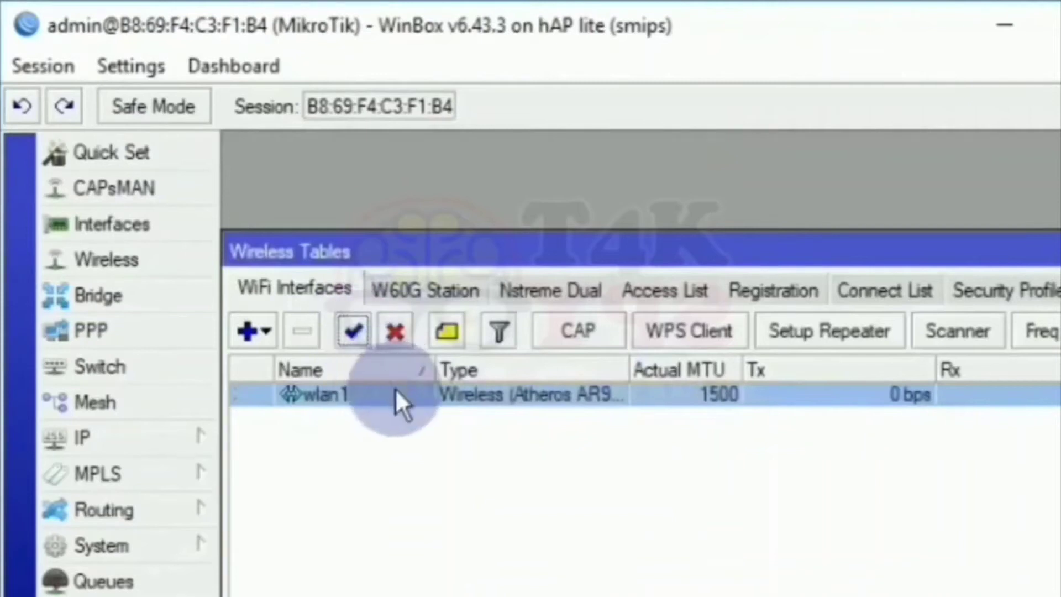
Switch wlan1 to ap bridge mode, rename its SSID from MikroTik to 'Voip', and apply.
double_click(399, 398)
left_click(415, 191)
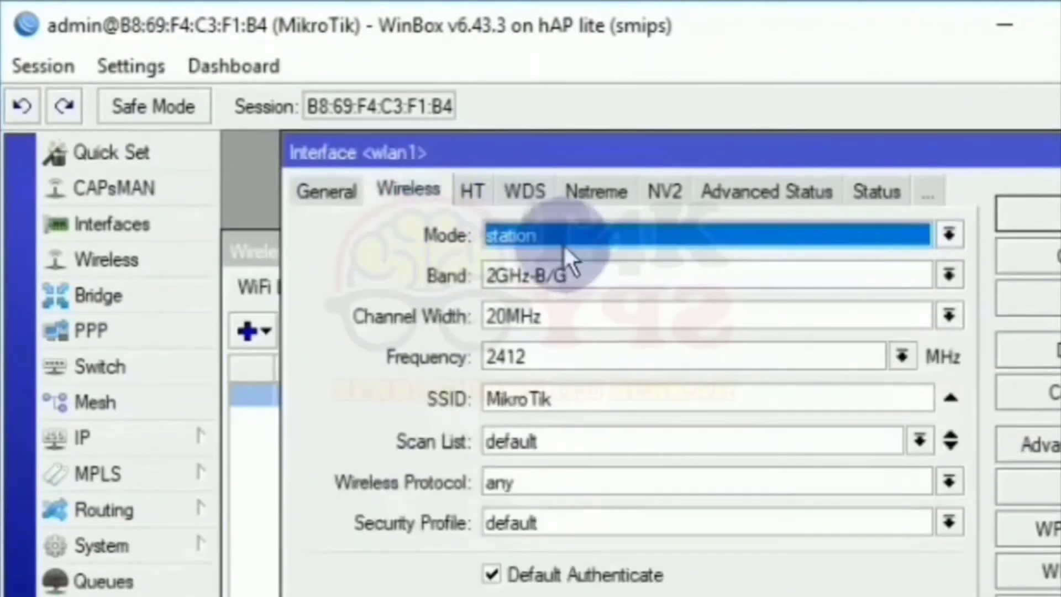
left_click(563, 239)
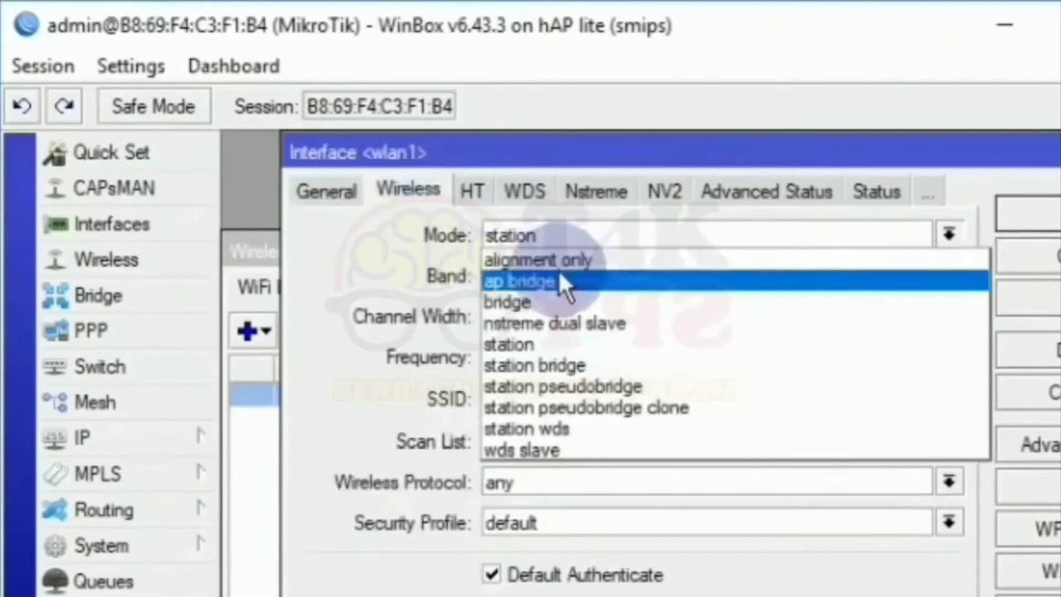
left_click(561, 279)
left_click(569, 400)
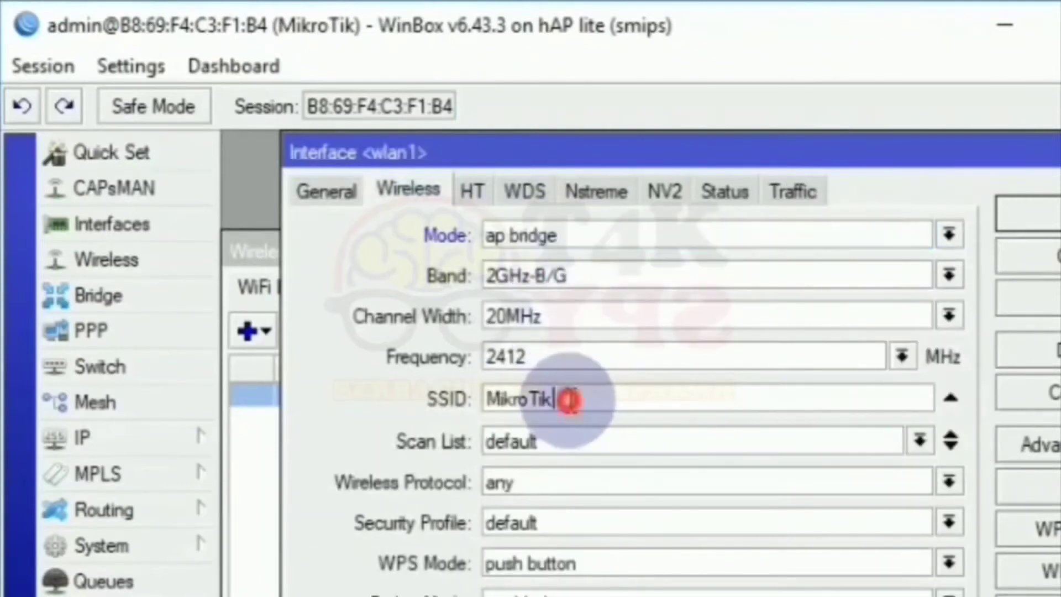
key("BackSpace")
key("BackSpace")
key("BackSpace")
key("BackSpace")
key("BackSpace")
key("BackSpace")
key("BackSpace")
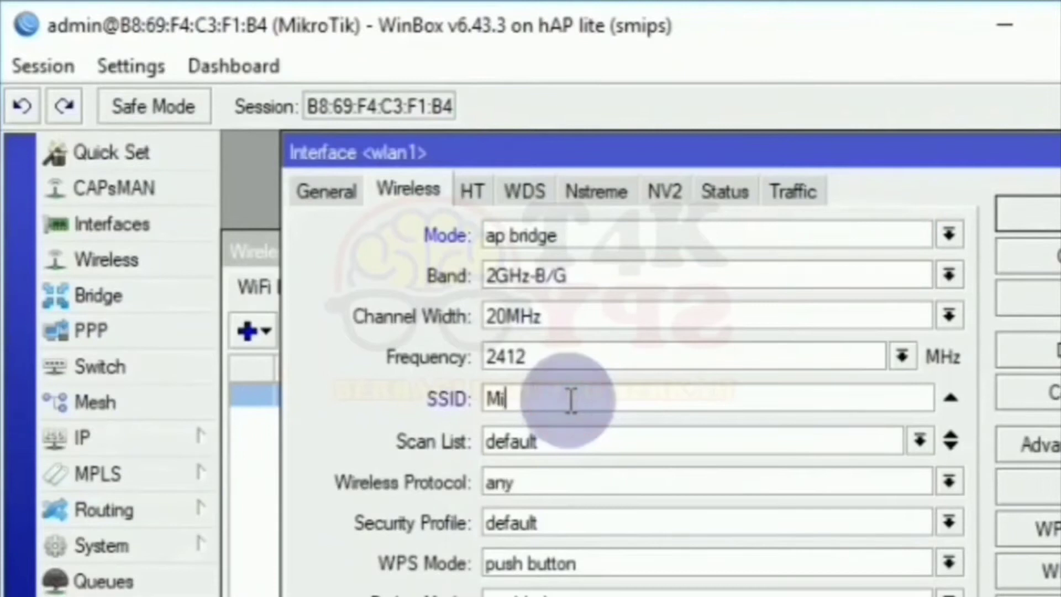
type("Voip")
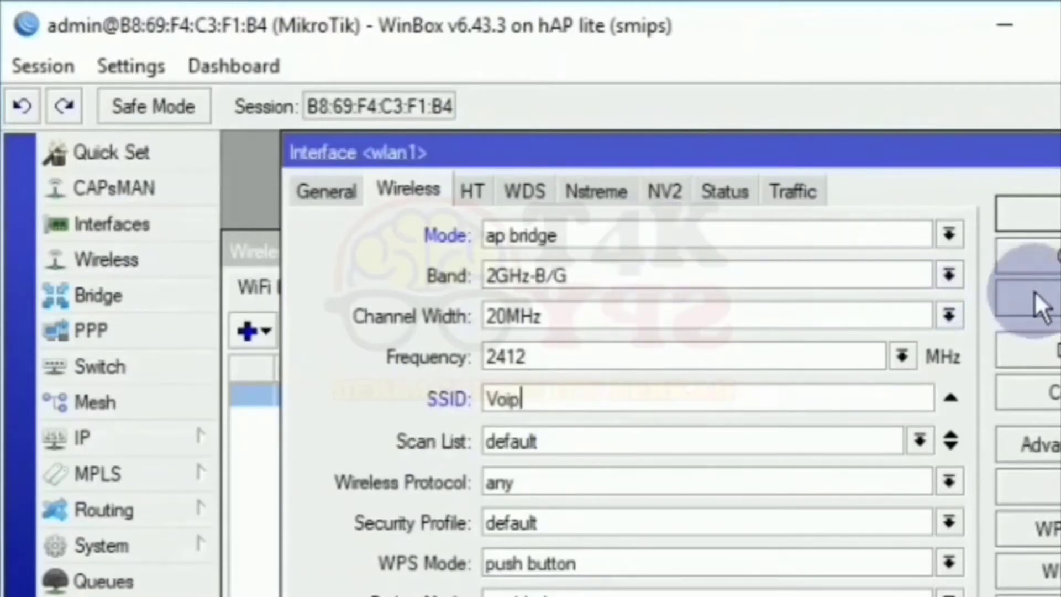
left_click(1052, 299)
left_click(1048, 214)
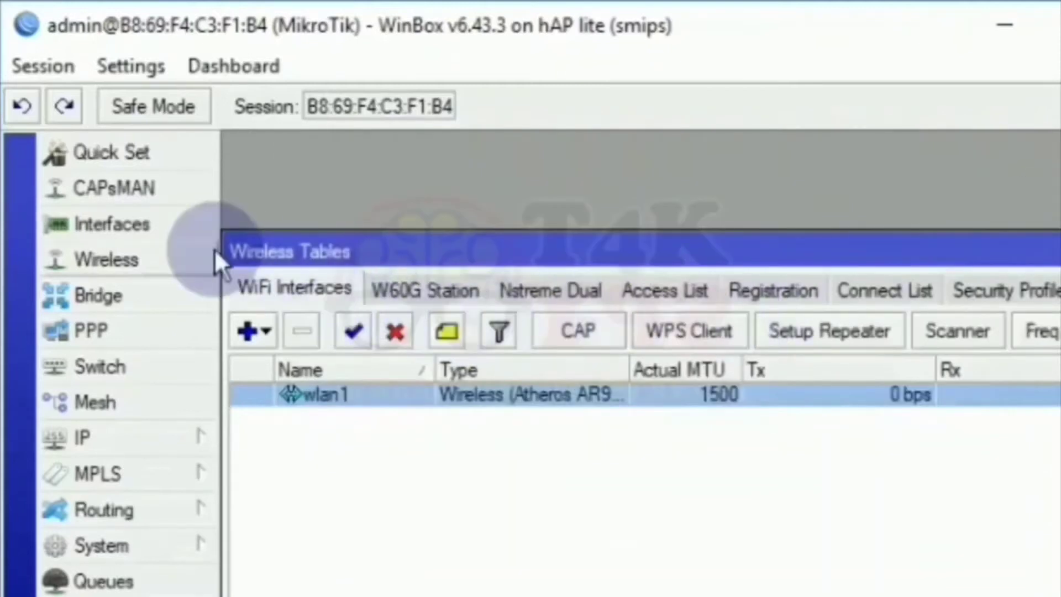
Add the IP address 192.100.10.41/24 on ether1.
left_click(138, 424)
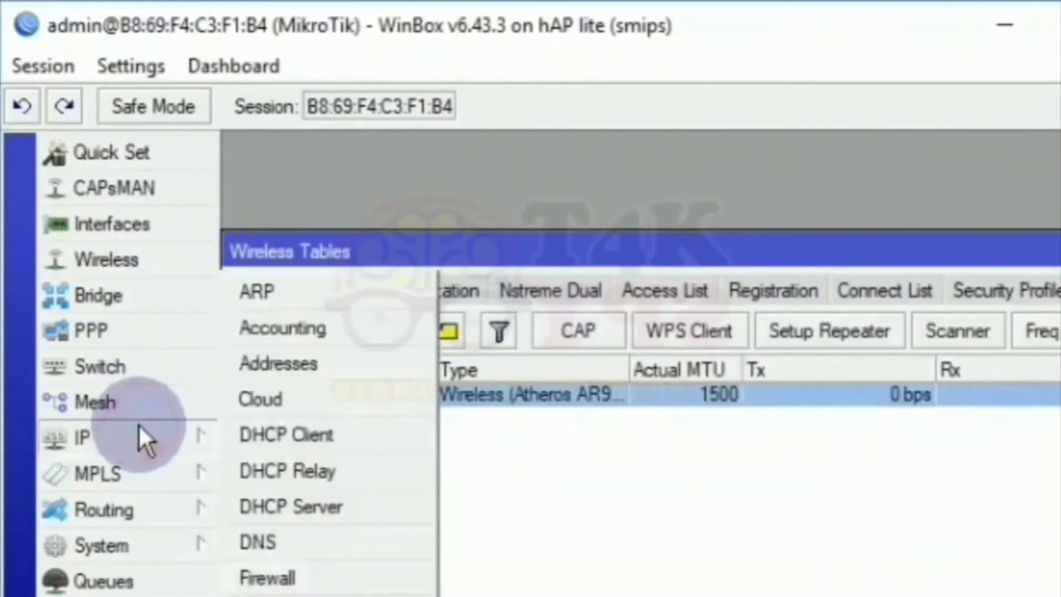
left_click(251, 369)
left_click(464, 313)
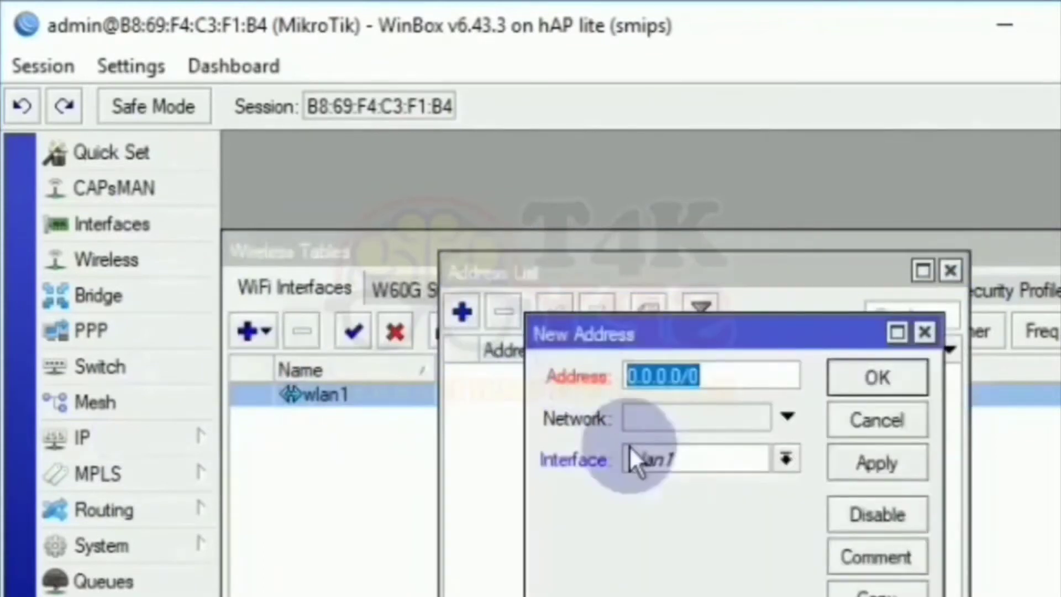
type("192.100")
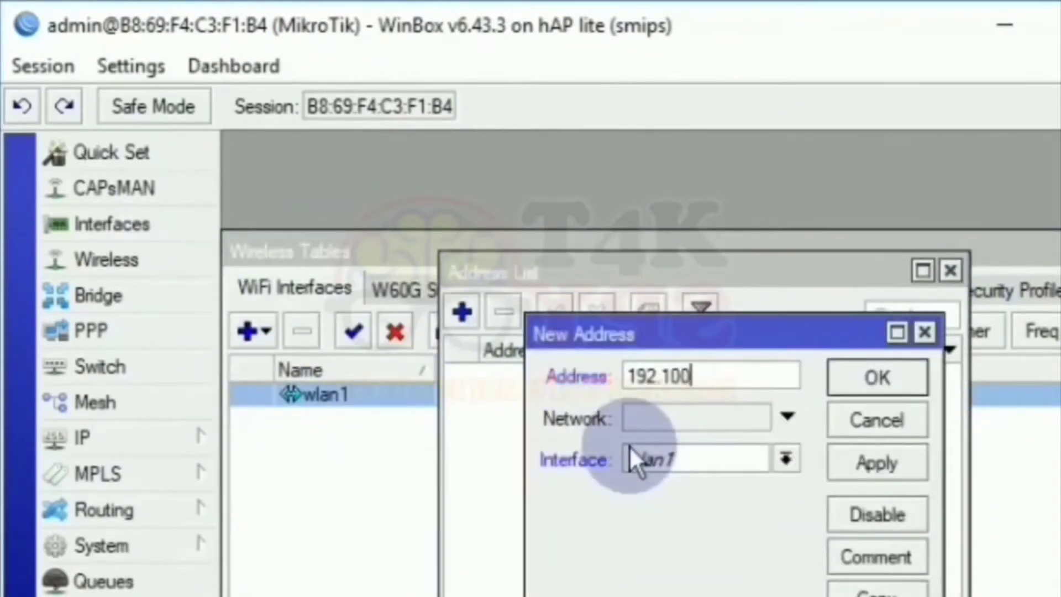
type(".10.41")
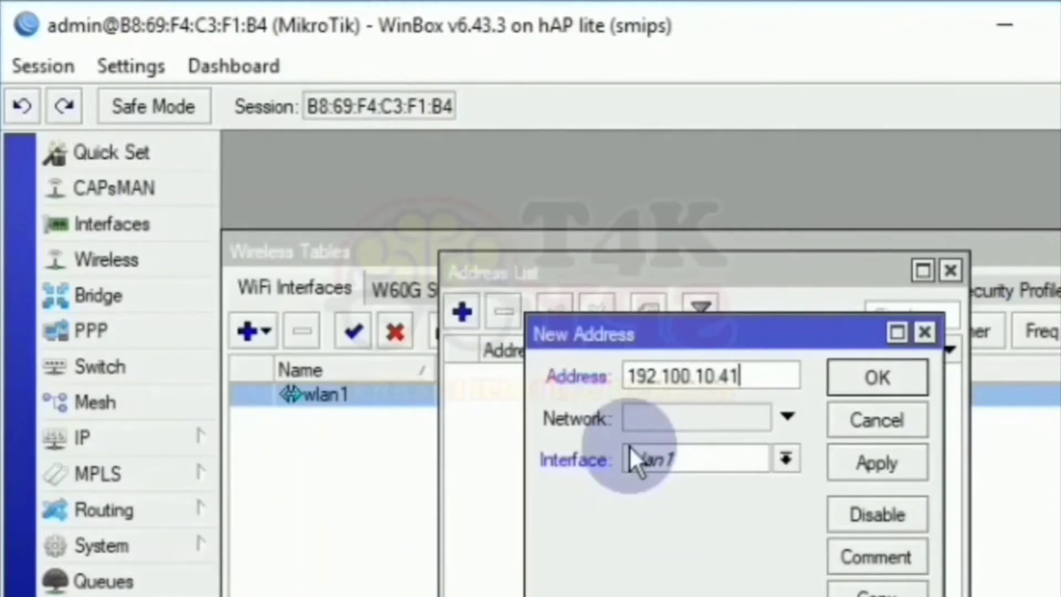
type("/24")
left_click(702, 457)
left_click(663, 489)
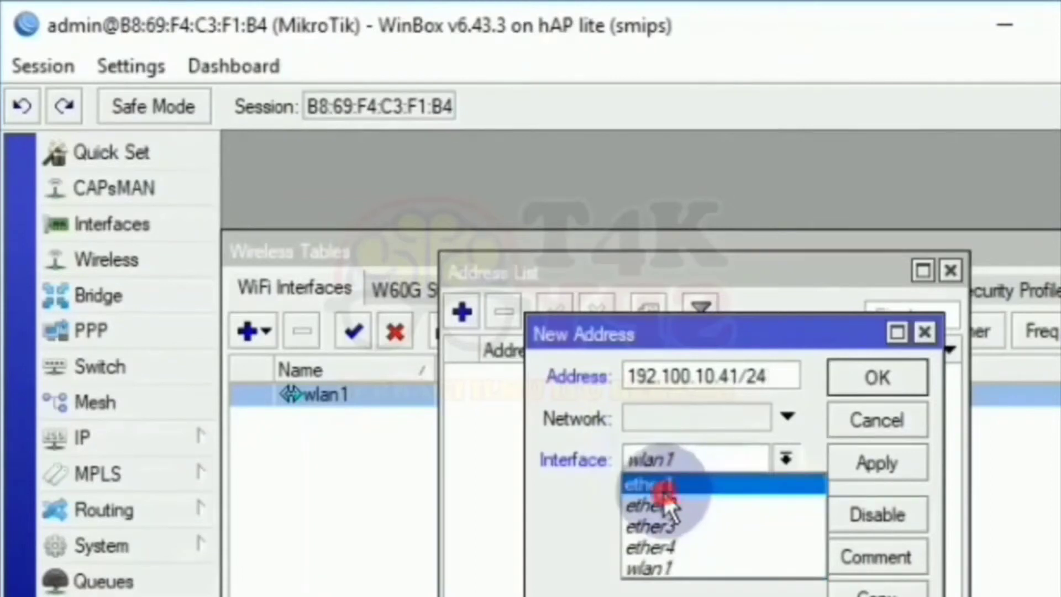
left_click(894, 453)
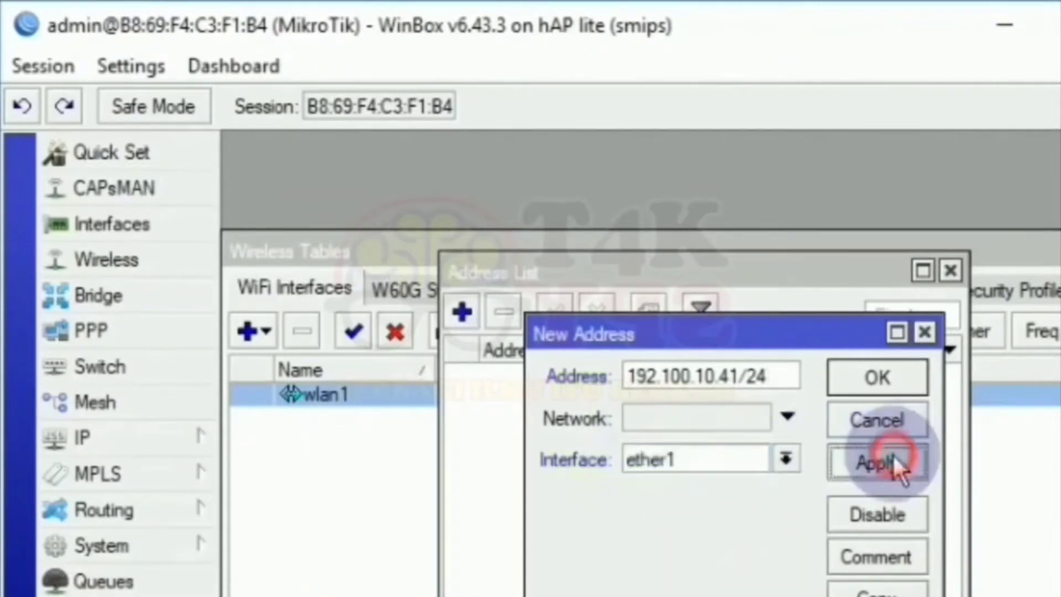
left_click(883, 380)
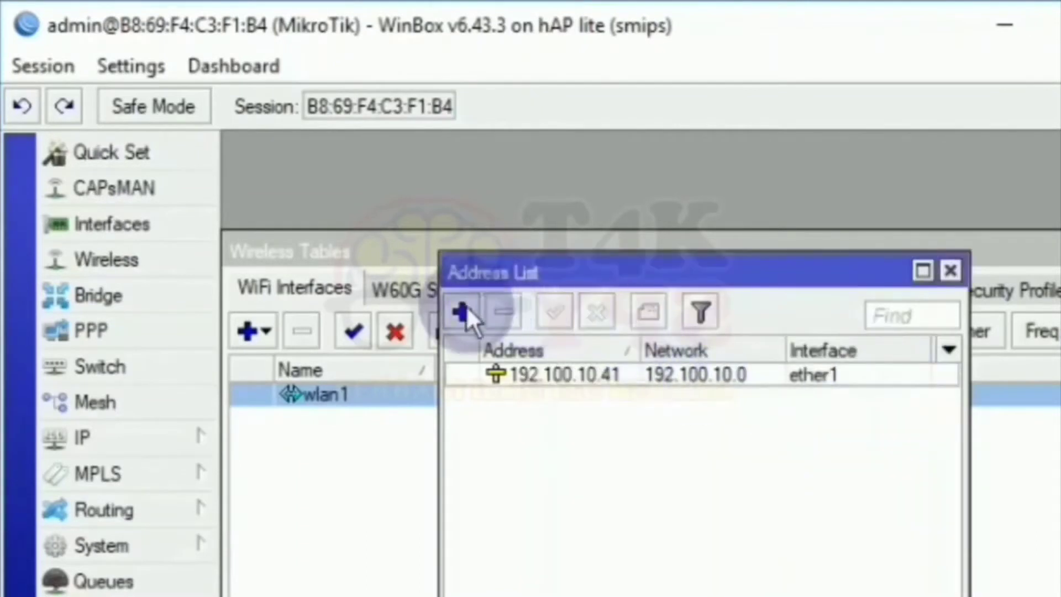
Add a second IP address, 192.168.10.41/24, on wlan1.
left_click(466, 310)
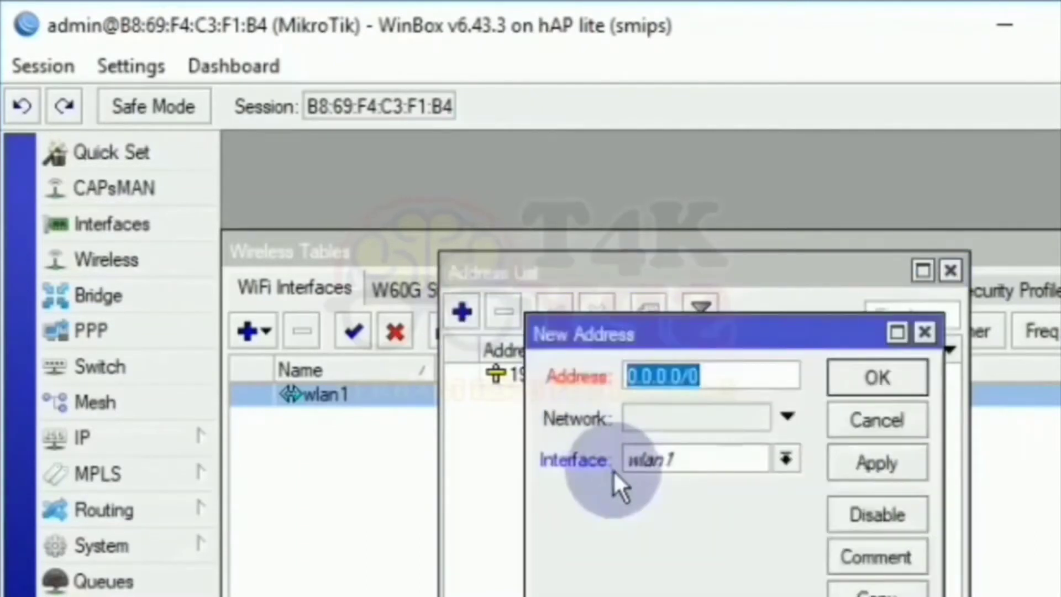
type("192.168.10.41")
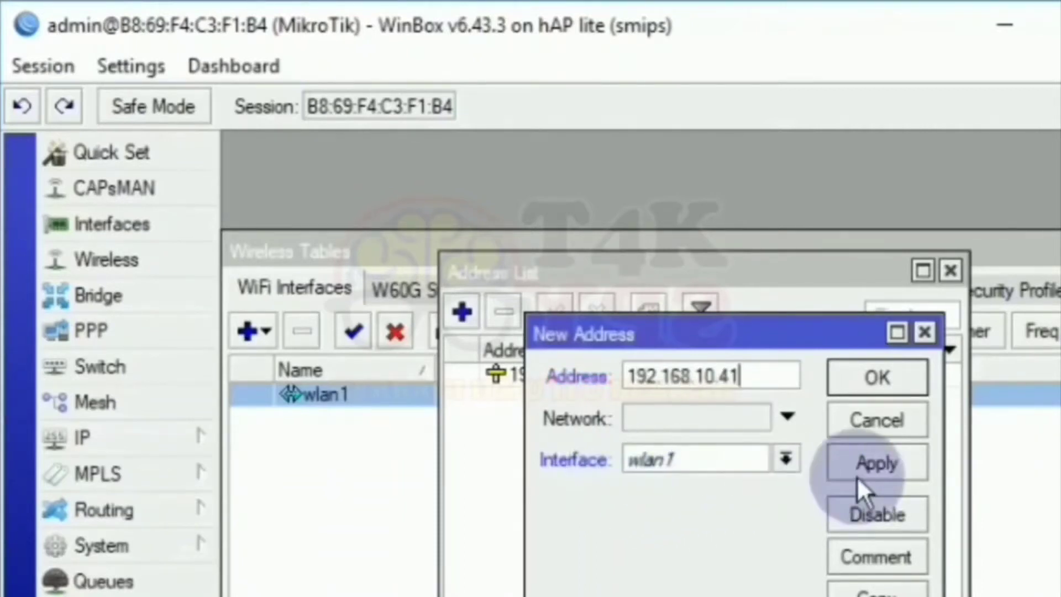
type("/24")
left_click(865, 464)
left_click(868, 377)
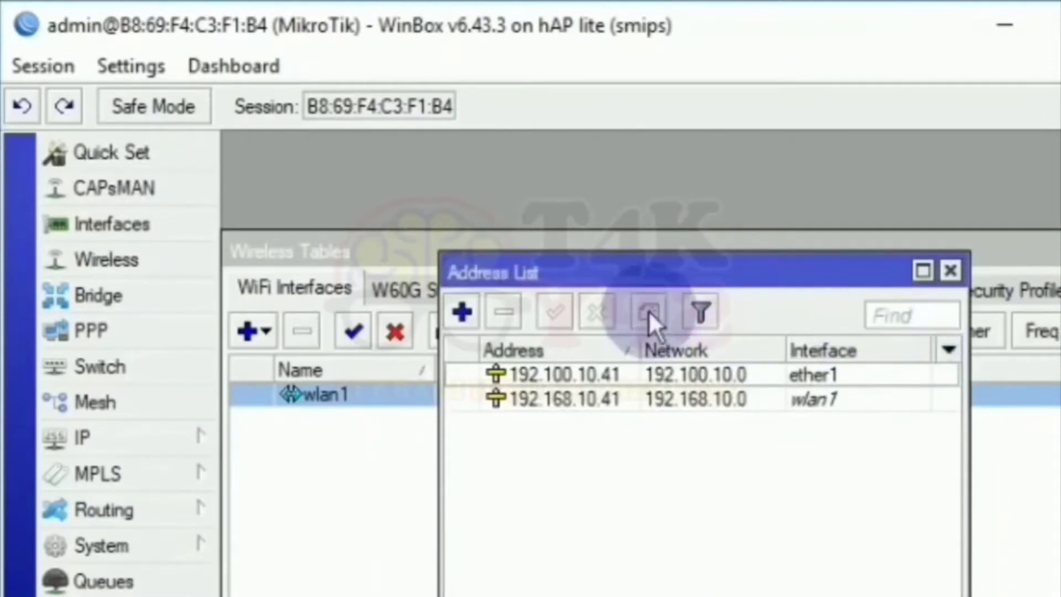
Run DHCP Setup on wlan1: 192.168.10.0/24, gateway 192.168.10.41, DNS 192.100.10.42, 10-minute leases.
left_click(180, 432)
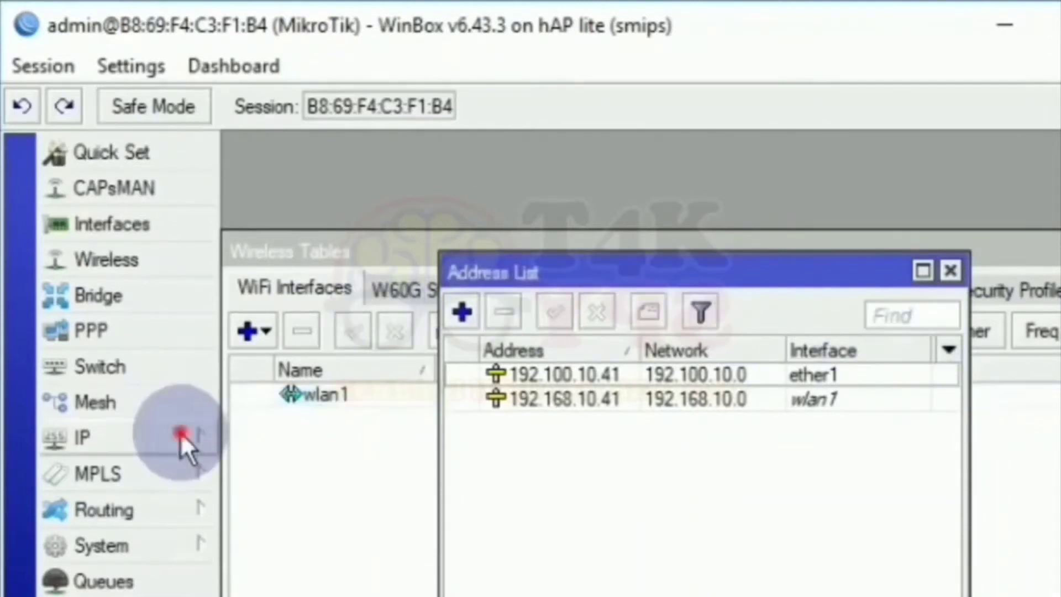
left_click(283, 491)
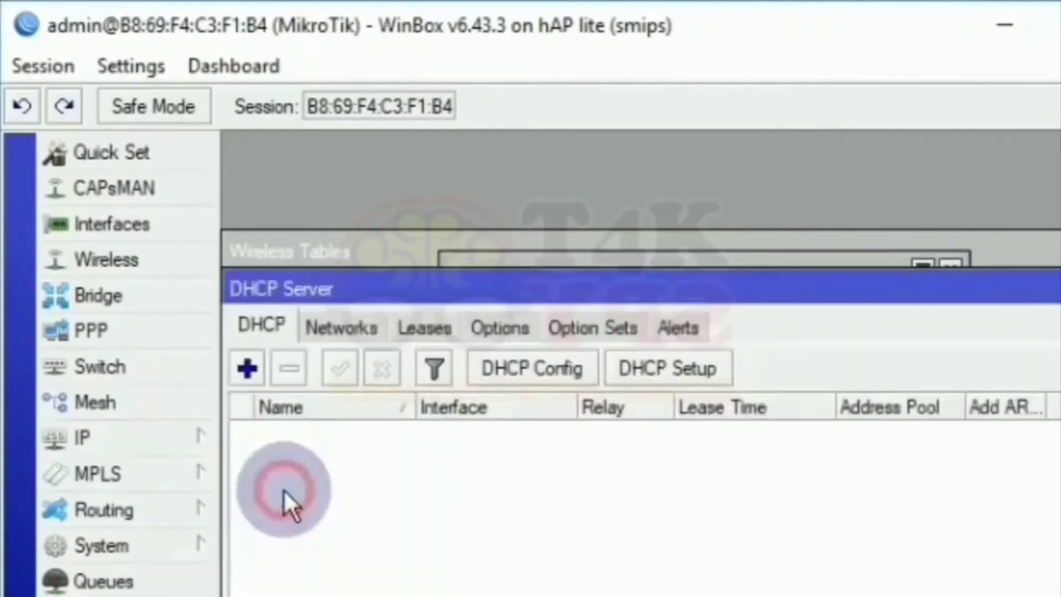
left_click(648, 372)
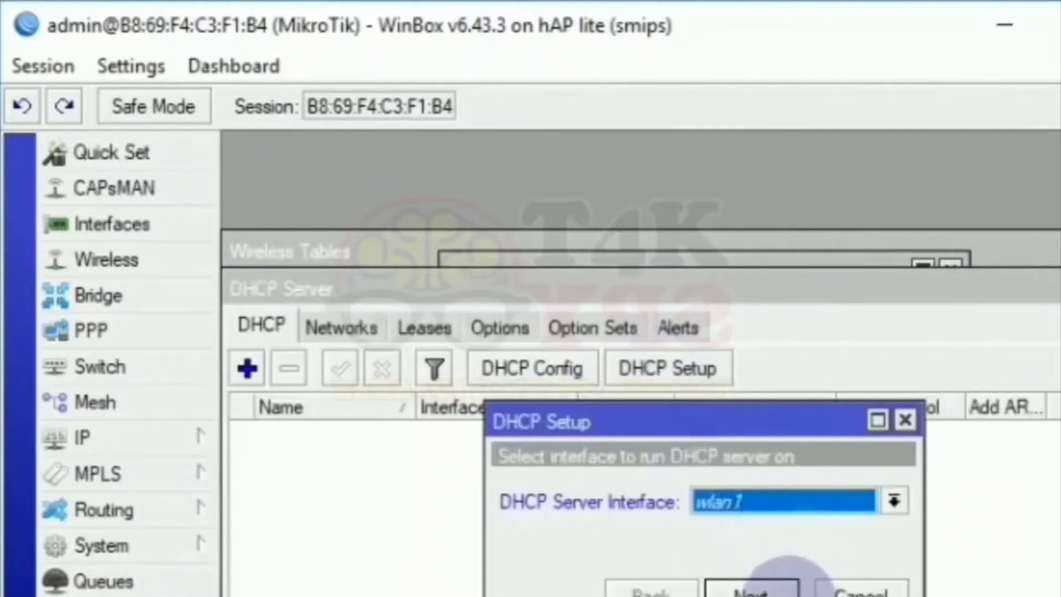
left_click(760, 590)
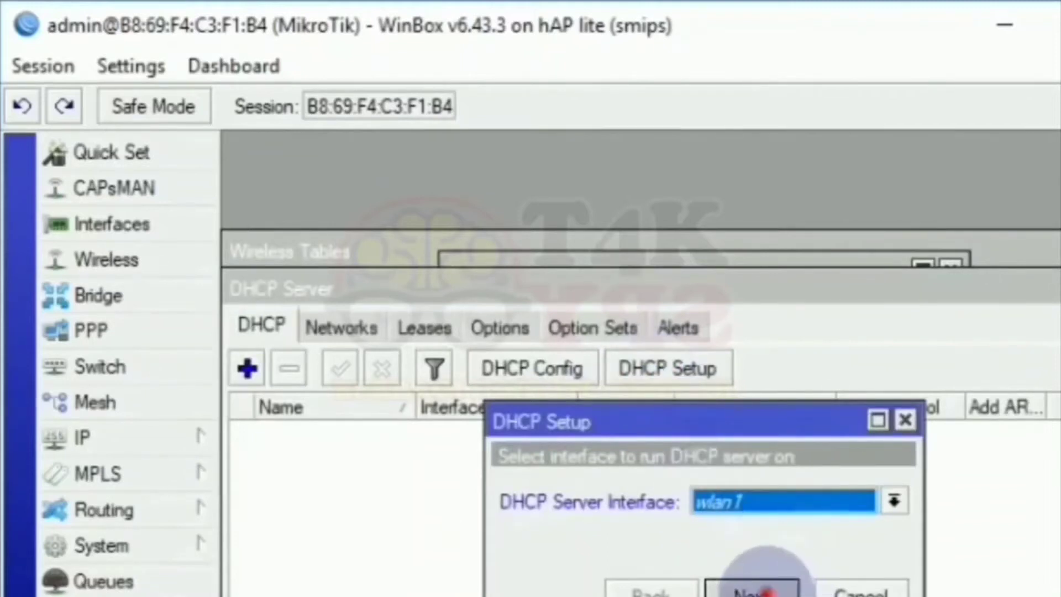
left_click(760, 589)
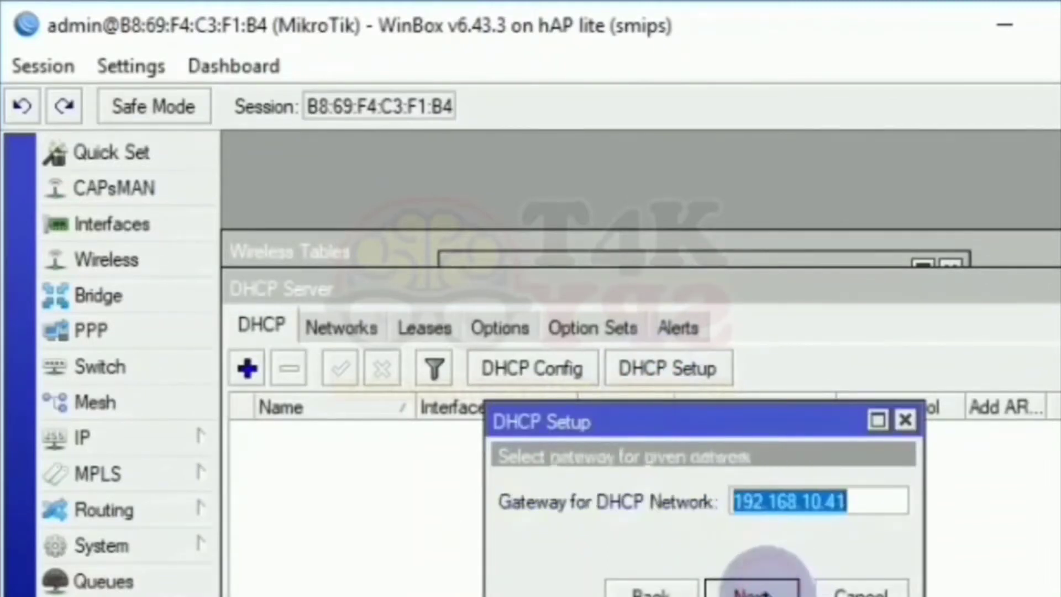
left_click(760, 590)
left_click(760, 589)
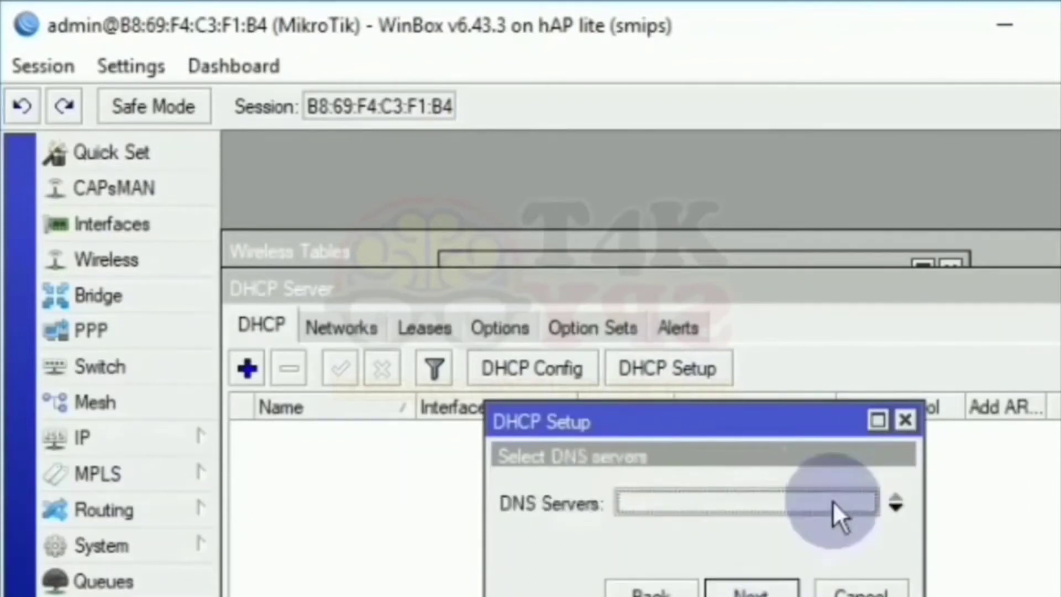
type("1")
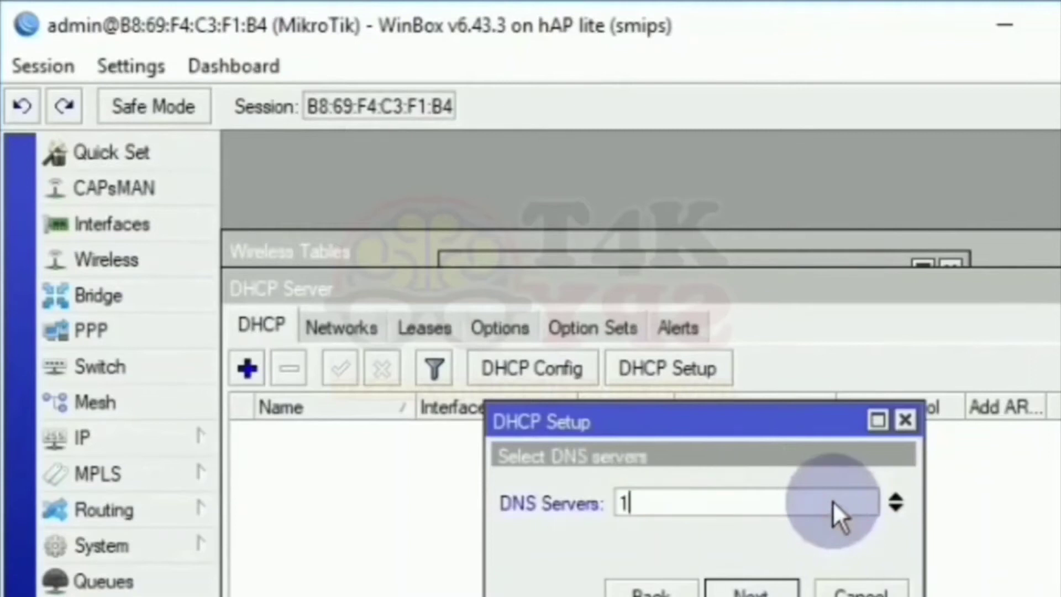
type("92.100")
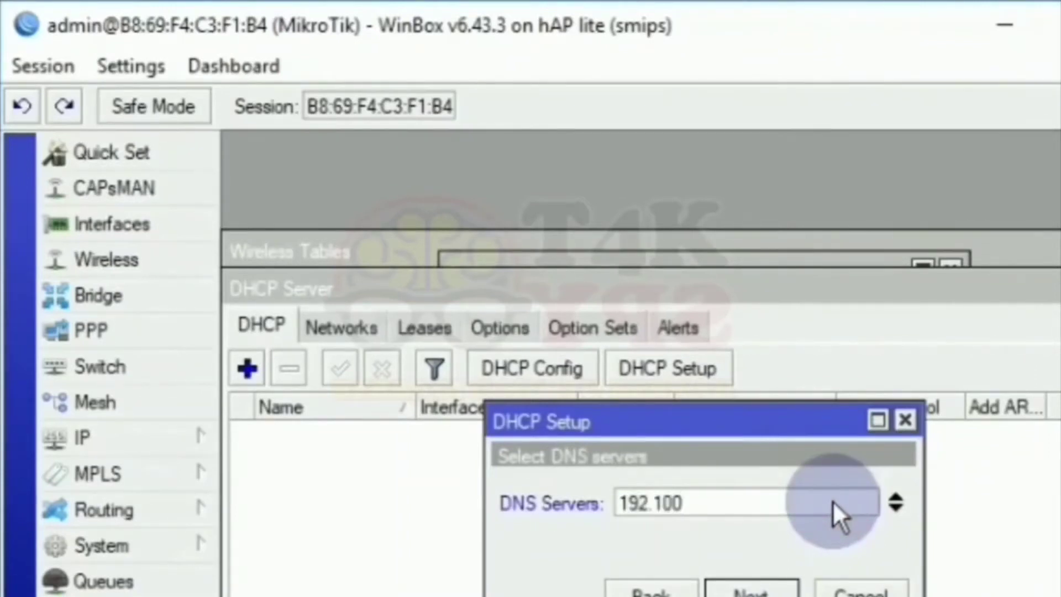
type(".10.42")
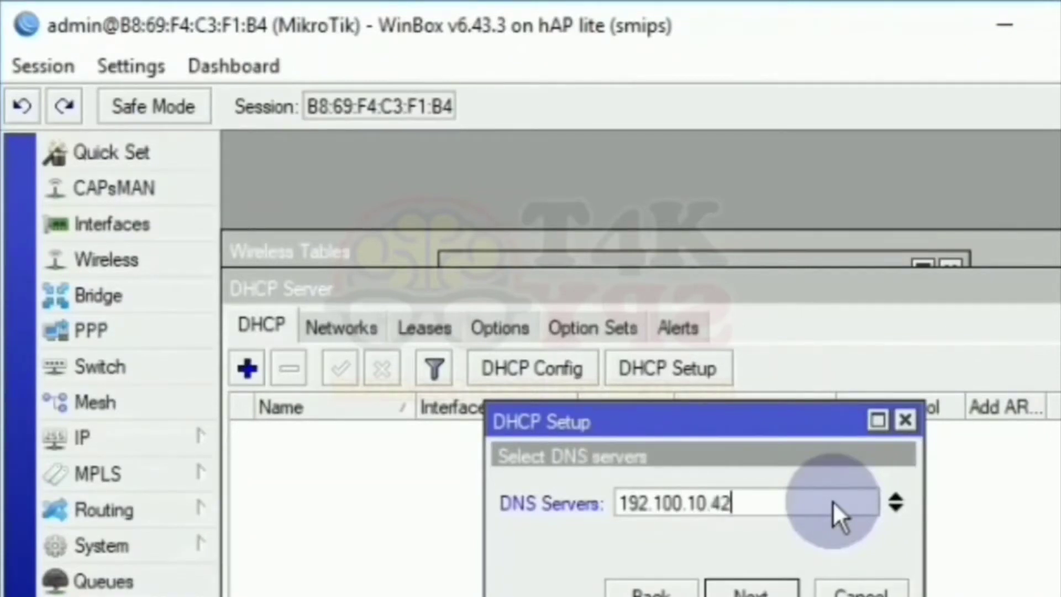
left_click(763, 587)
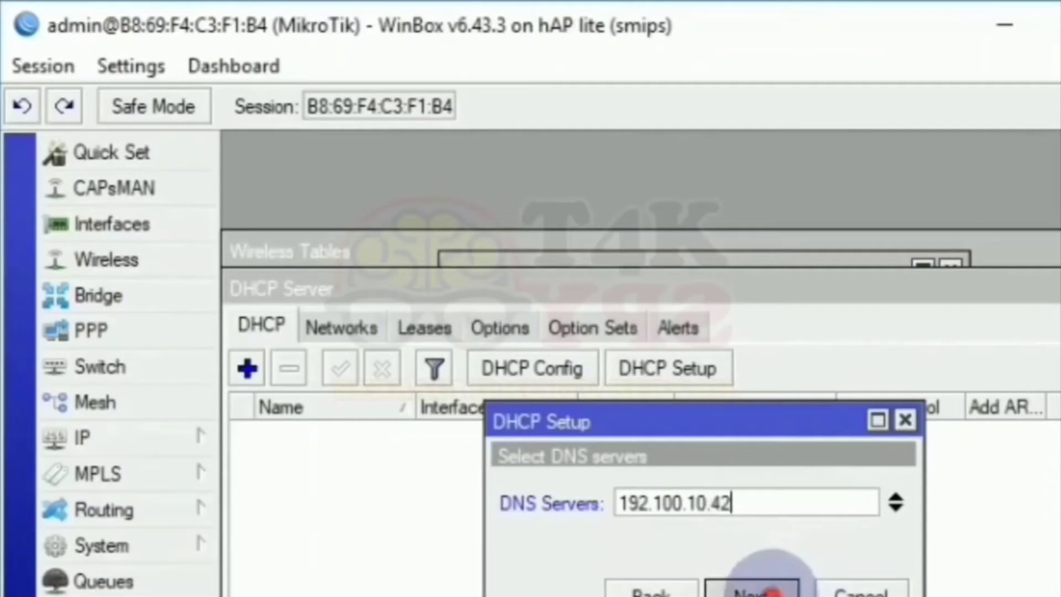
left_click(763, 586)
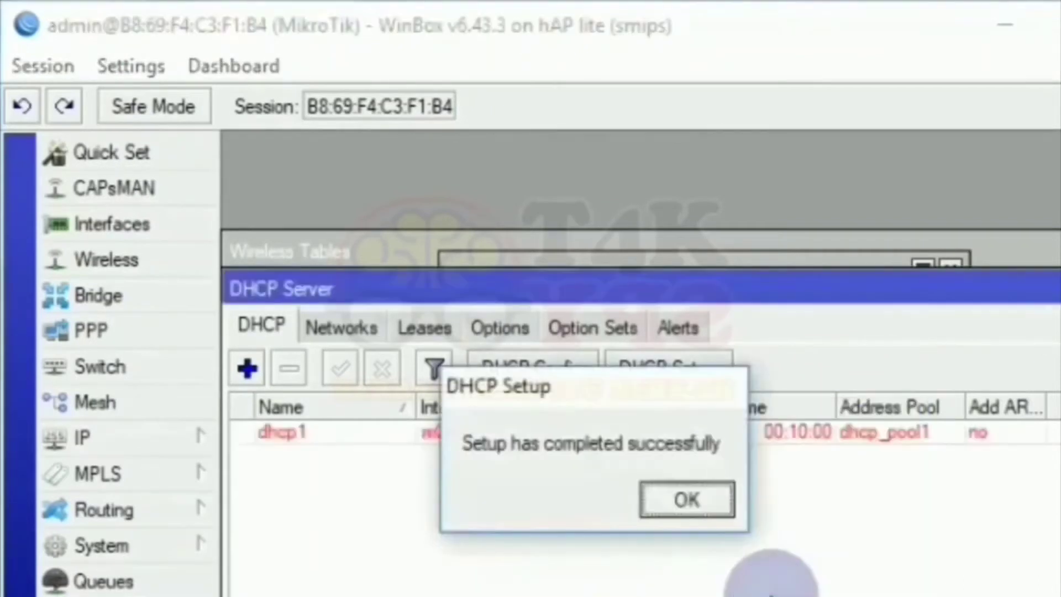
left_click(698, 503)
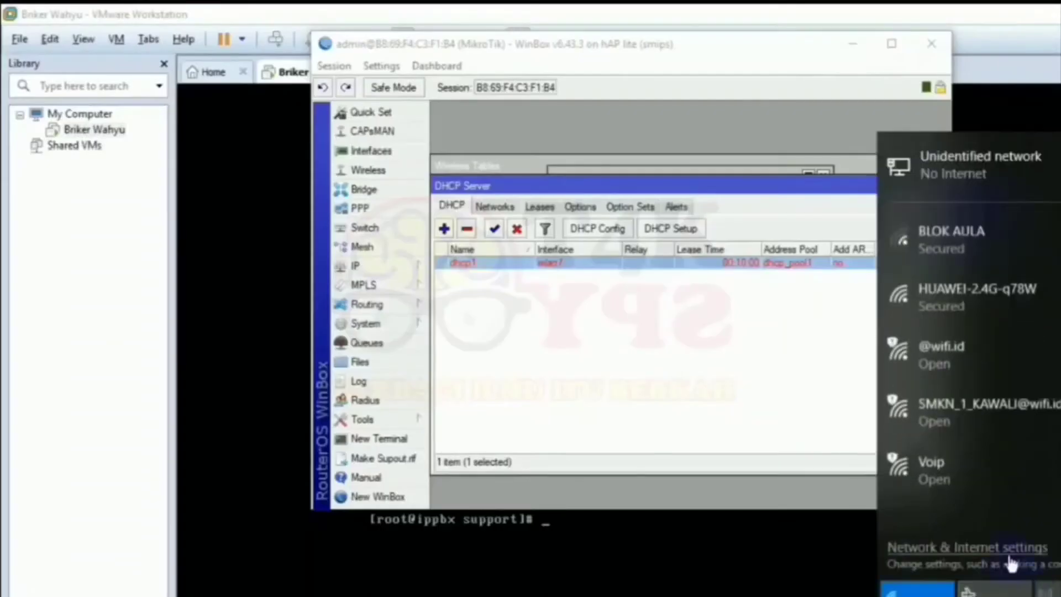
Disable the VMnet1, VMnet8 and Wi-Fi adapters, then bring up Ethernet's properties.
left_click(918, 589)
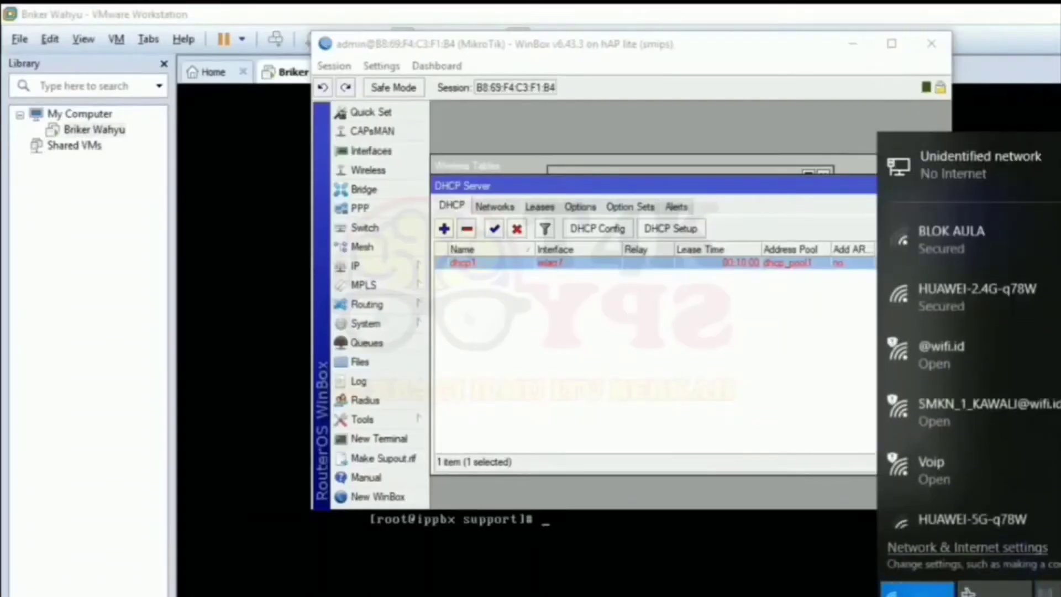
left_click(930, 549)
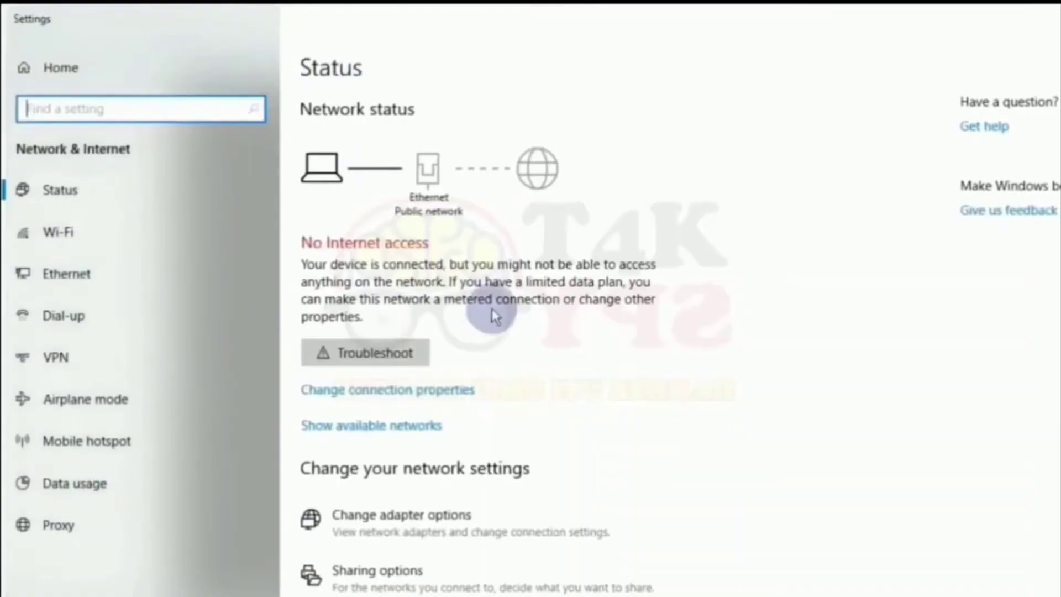
left_click(446, 513)
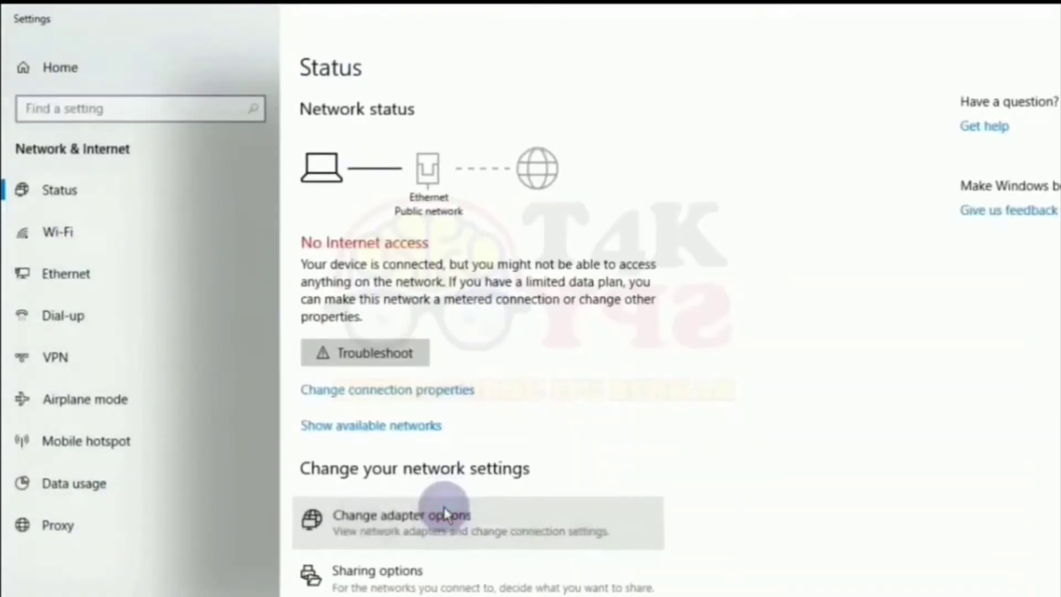
right_click(488, 197)
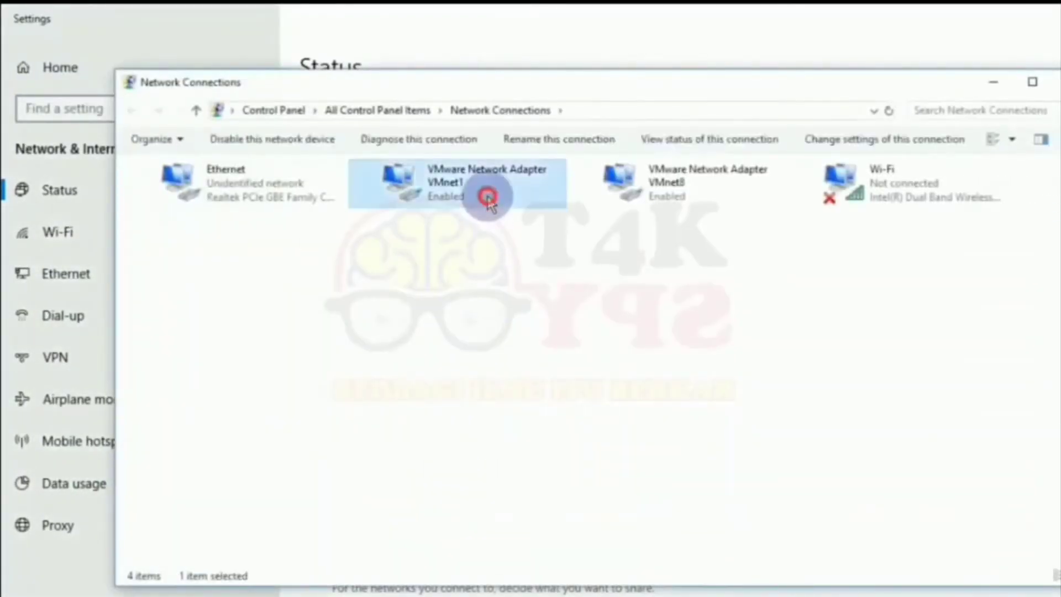
left_click(504, 206)
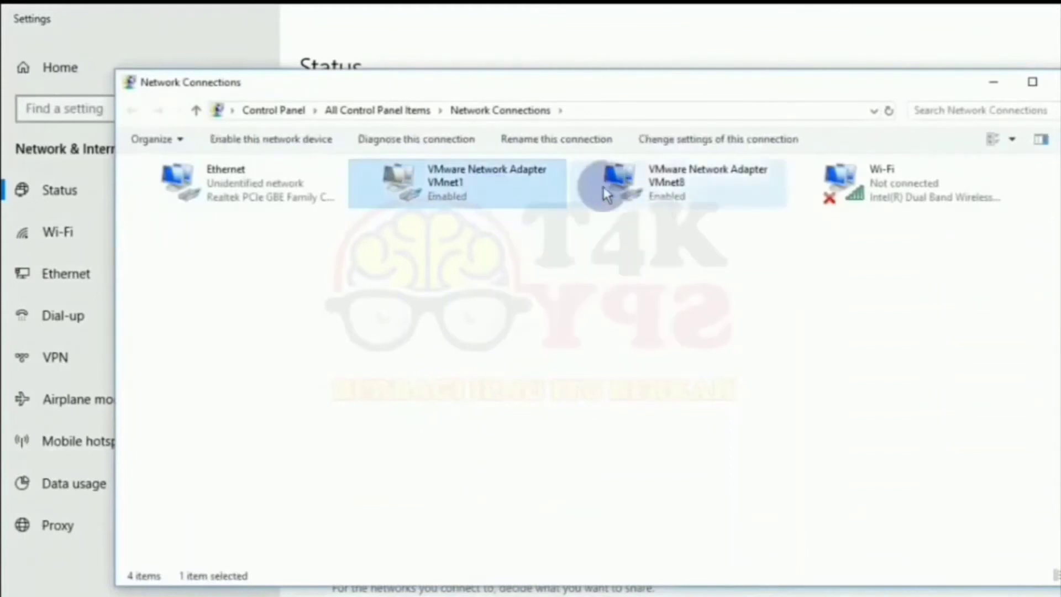
right_click(617, 196)
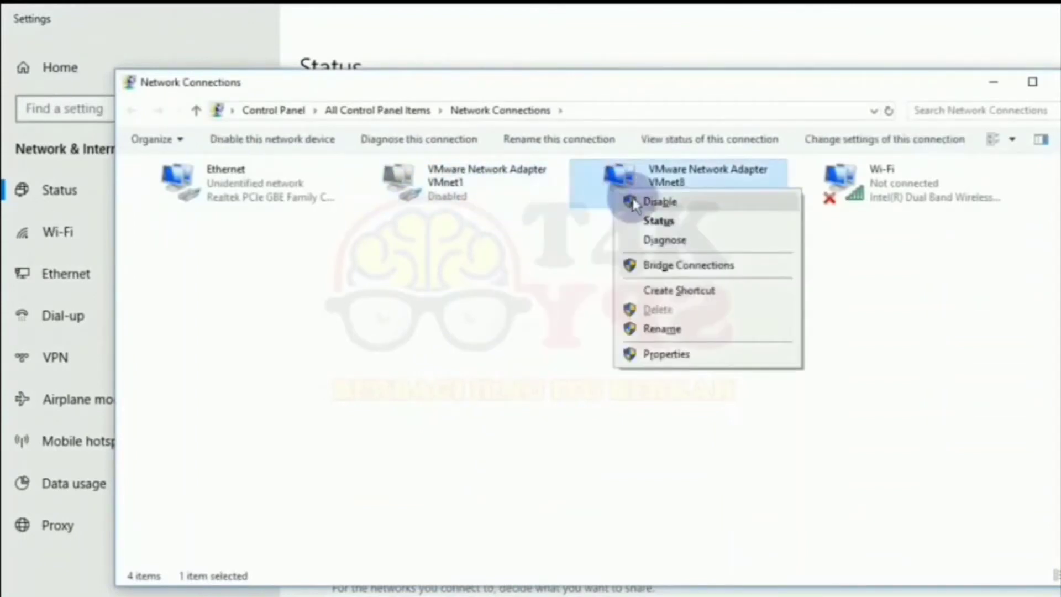
left_click(634, 205)
right_click(844, 202)
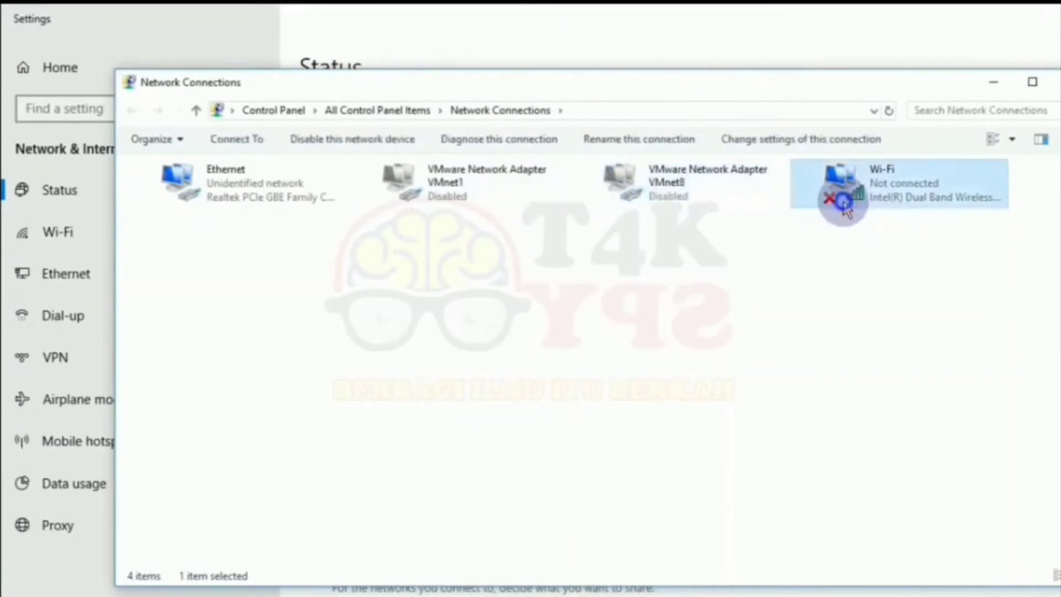
left_click(856, 214)
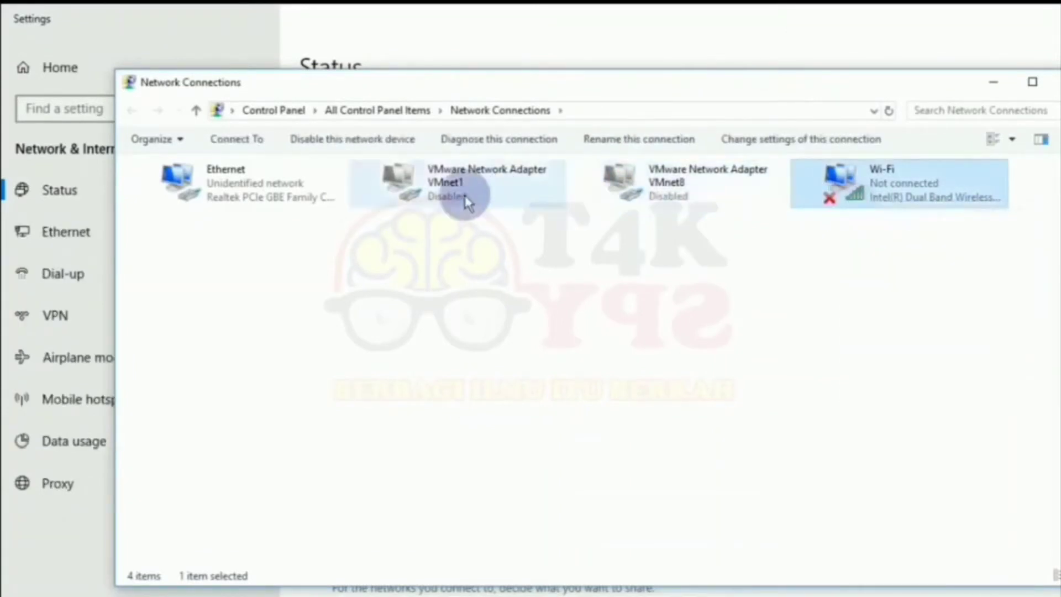
right_click(310, 174)
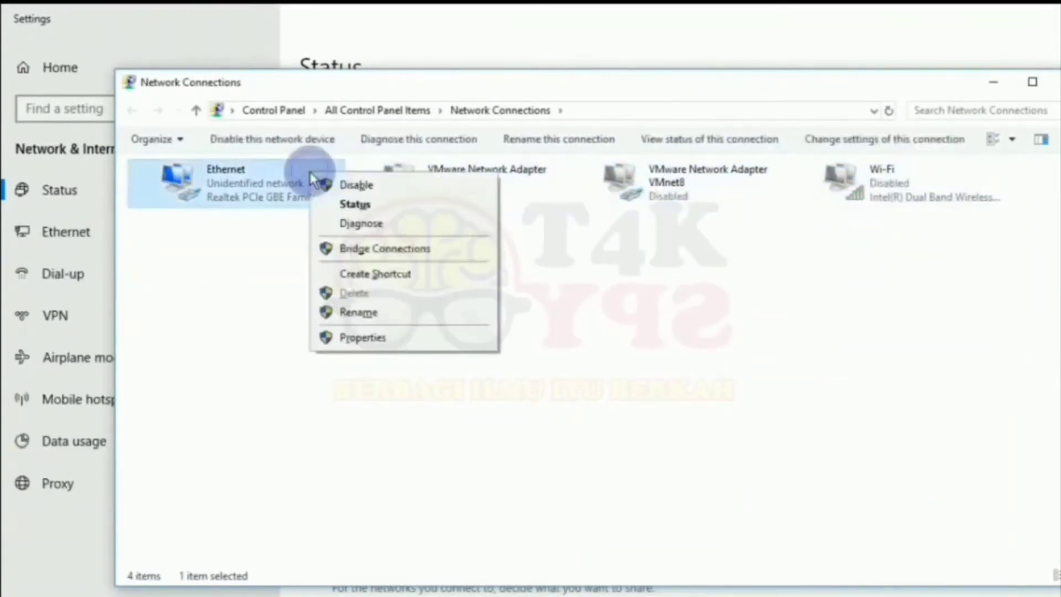
left_click(362, 338)
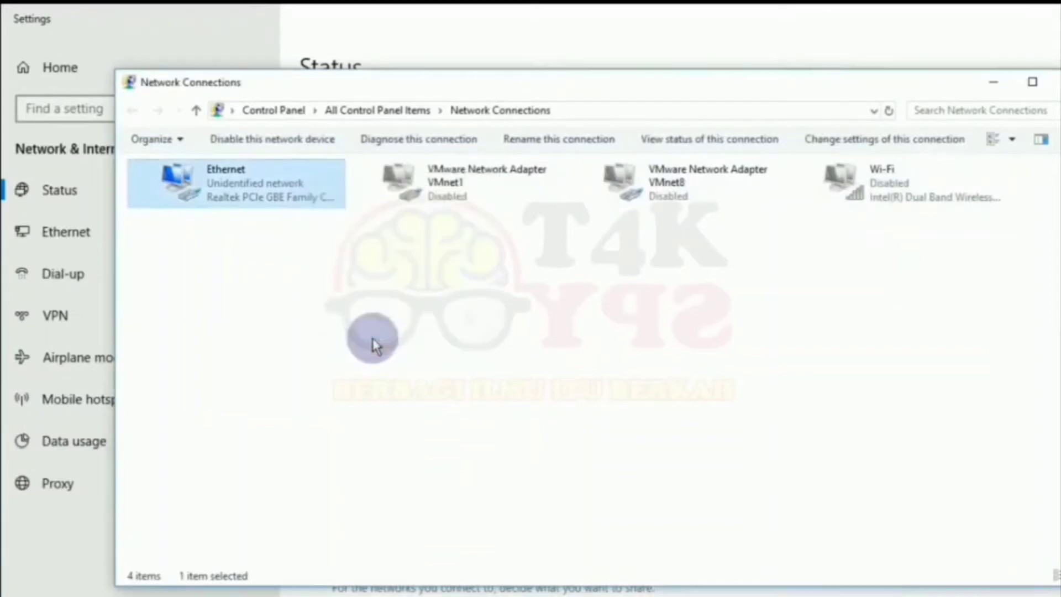
Give Ethernet IPv4 static address 192.100.10.43, mask 255.255.255.0, gateway 192.100.10.41.
double_click(343, 354)
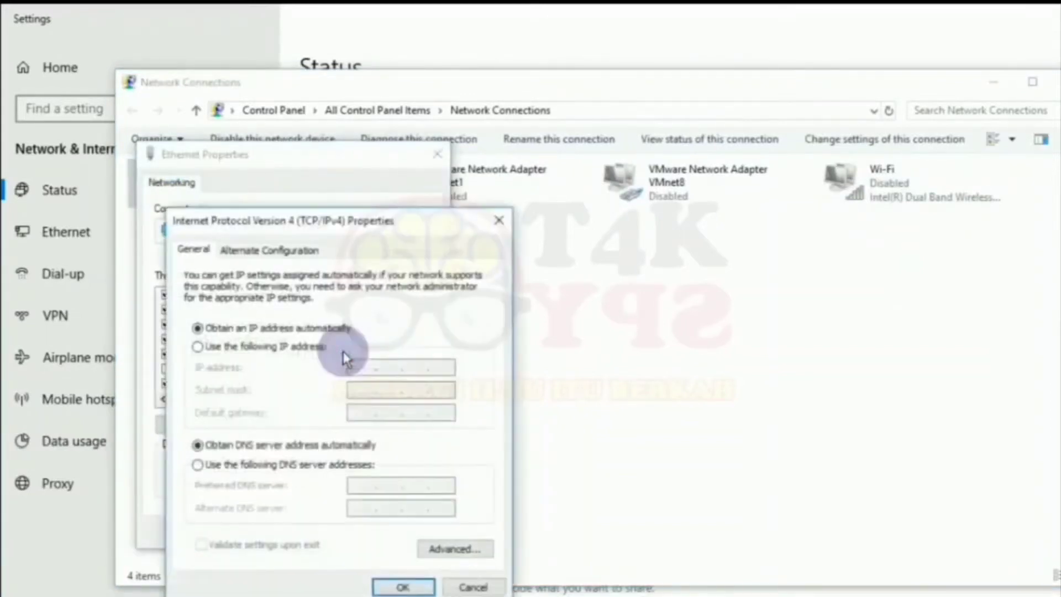
left_click(326, 348)
left_click(361, 367)
type("192 . 100 .")
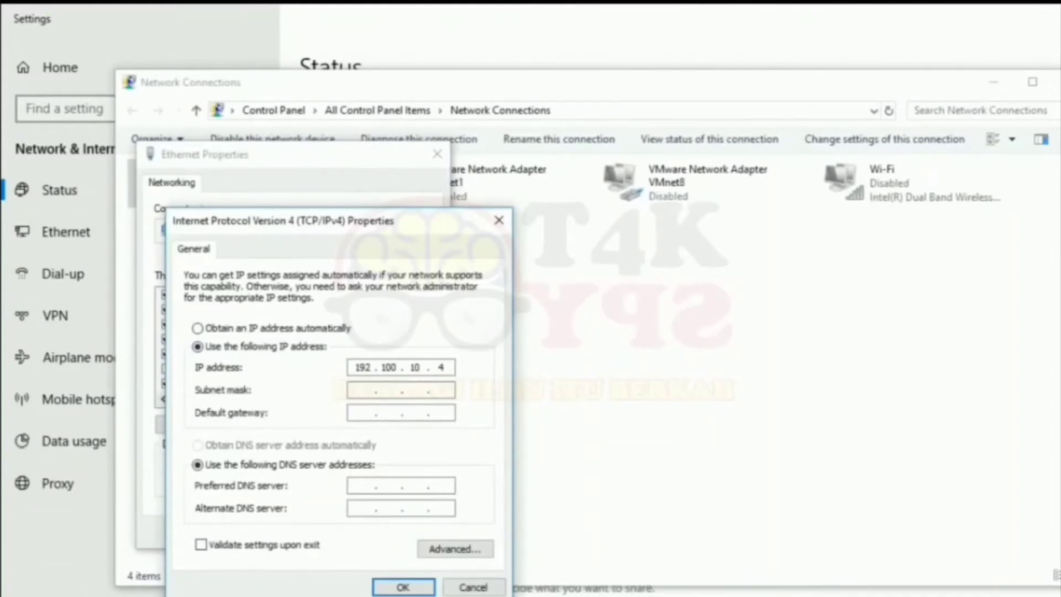
type("10 . 43")
key("Tab")
key("Tab")
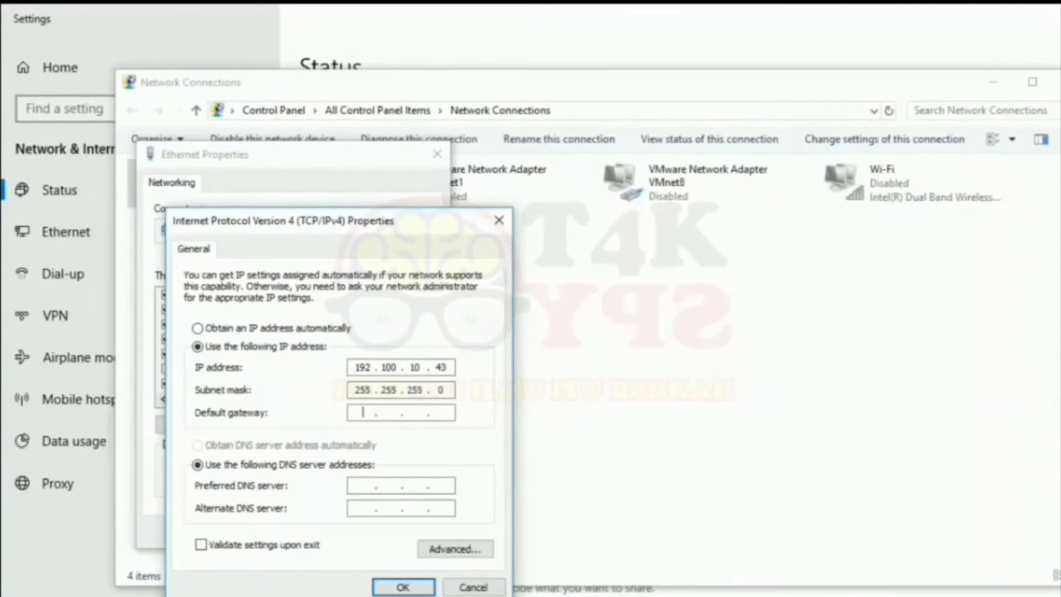
type("192 . 100 . 10421")
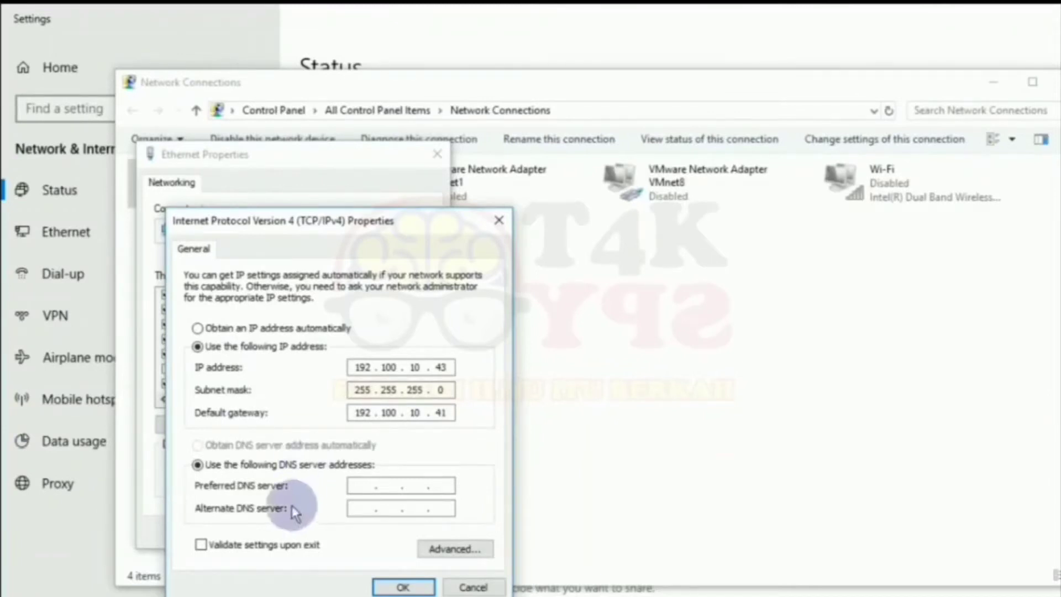
Set preferred DNS server 192.100.10.42 and save the IPv4 and Ethernet properties.
left_click(363, 484)
type("192 . ")
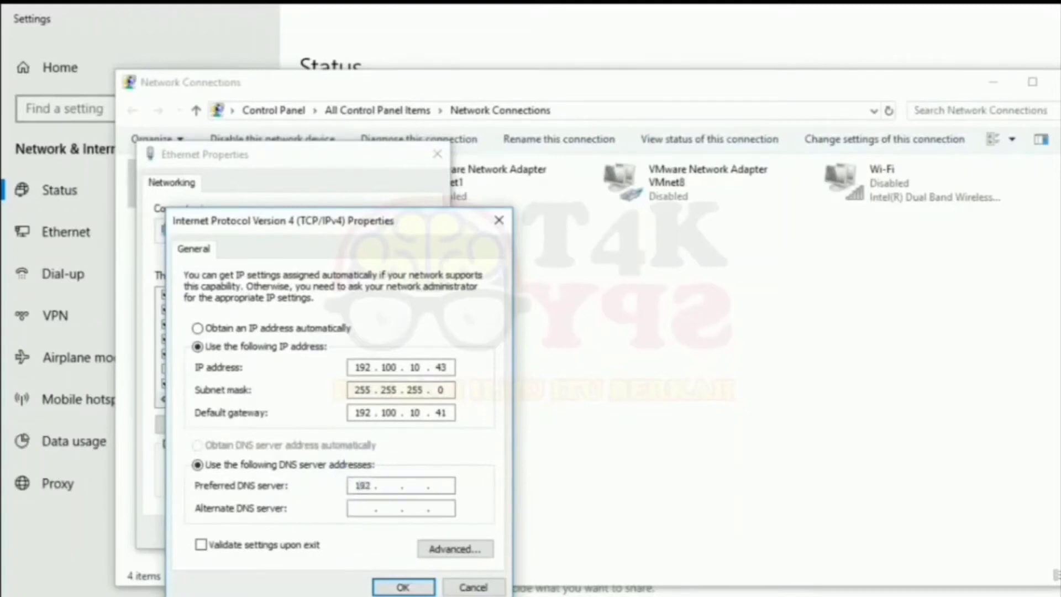
type("100 . 10")
type("42")
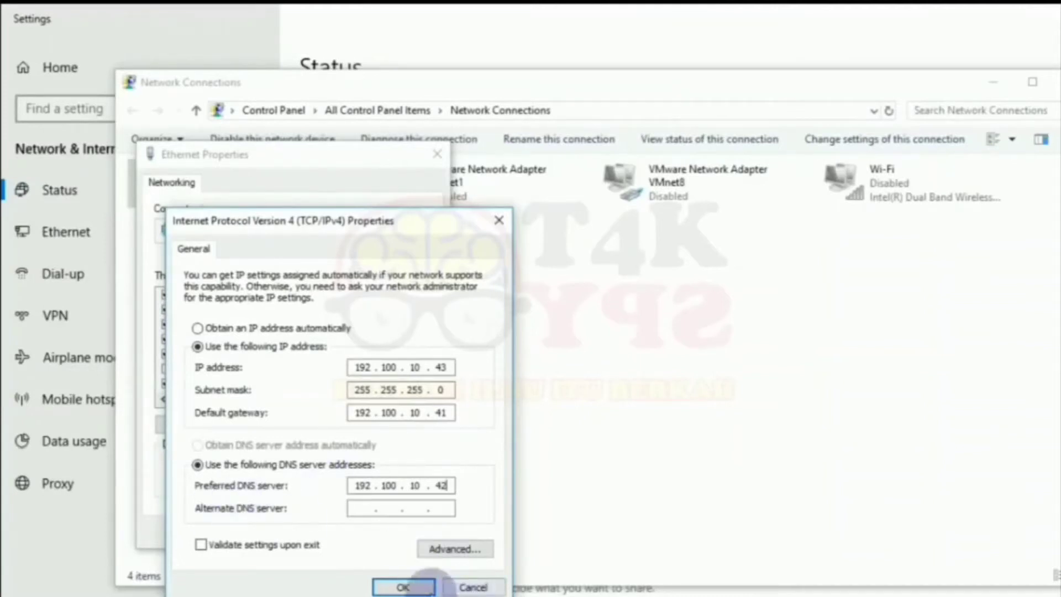
left_click(404, 587)
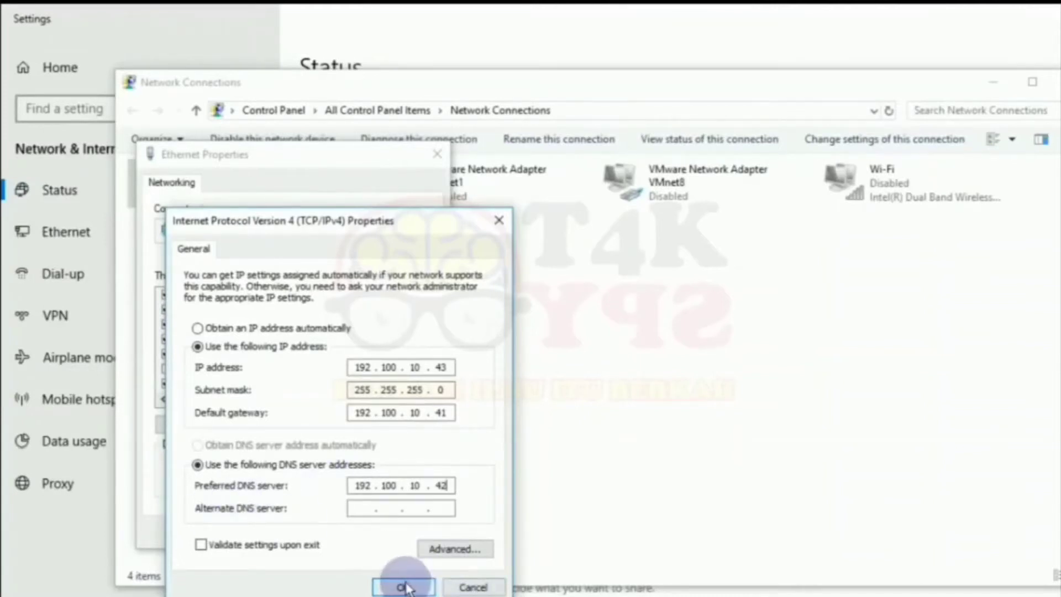
left_click(405, 587)
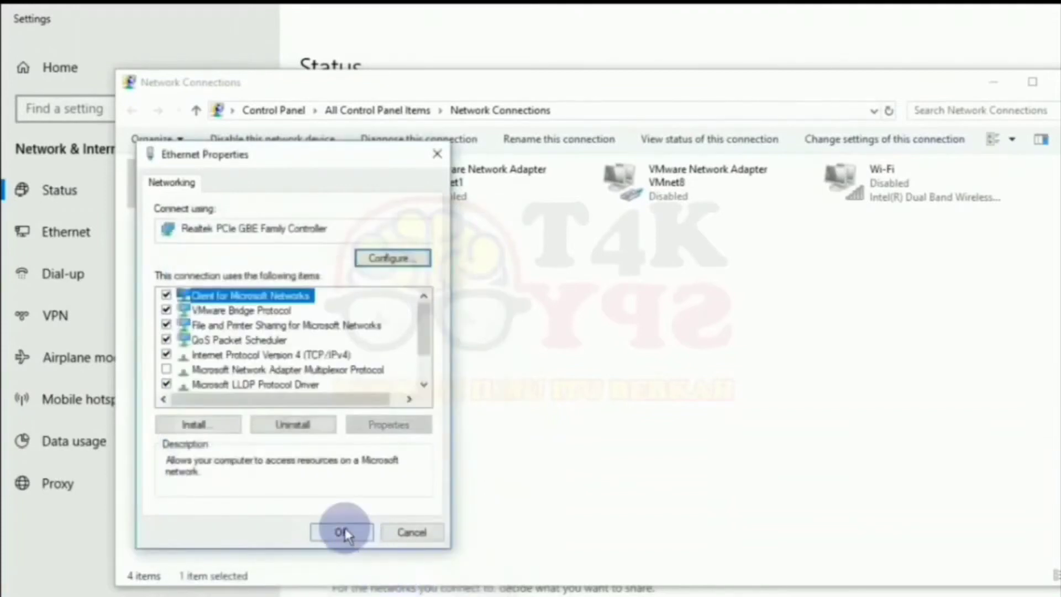
left_click(349, 529)
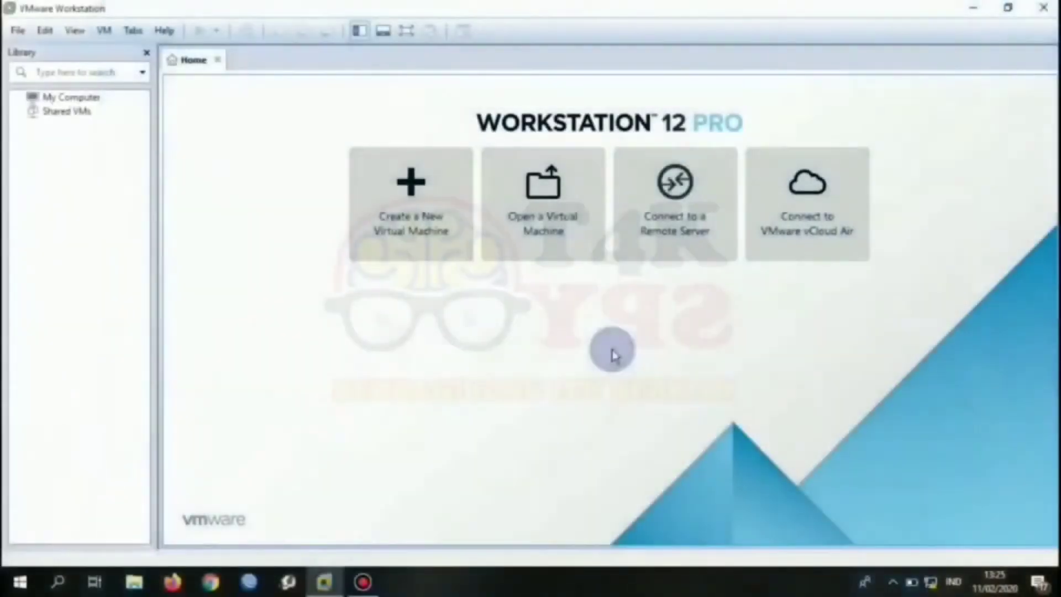
Start a Typical new VM from the Briker-1.4 Full Version Open Source image as Linux.
left_click(419, 211)
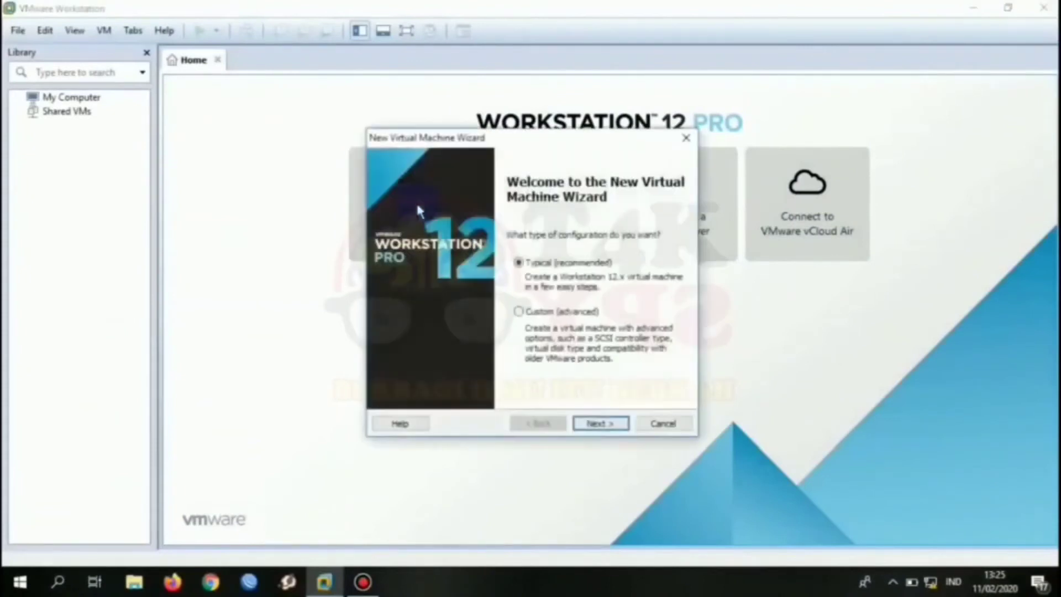
left_click(590, 425)
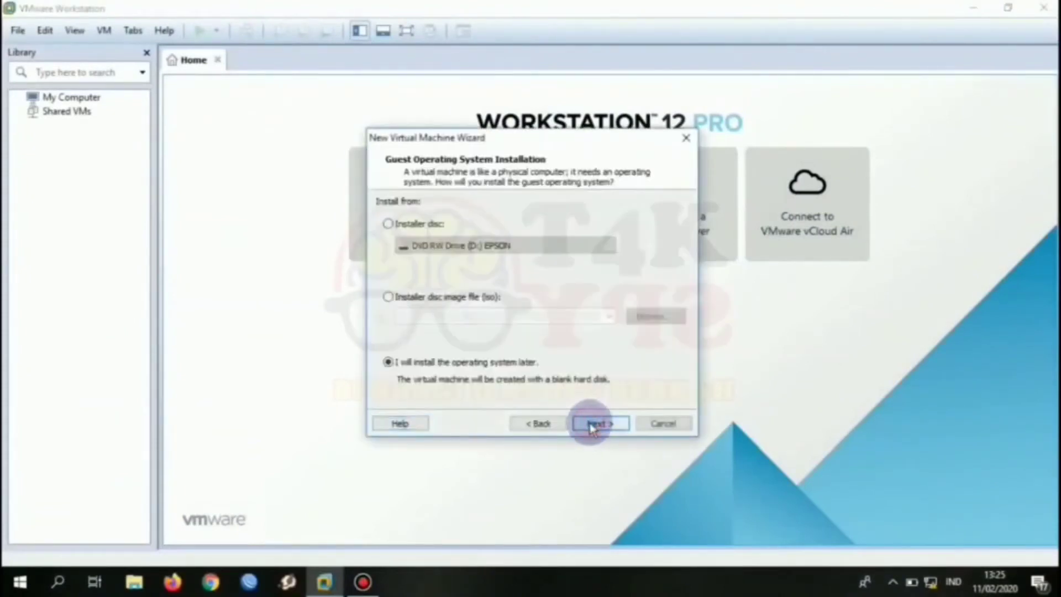
left_click(495, 298)
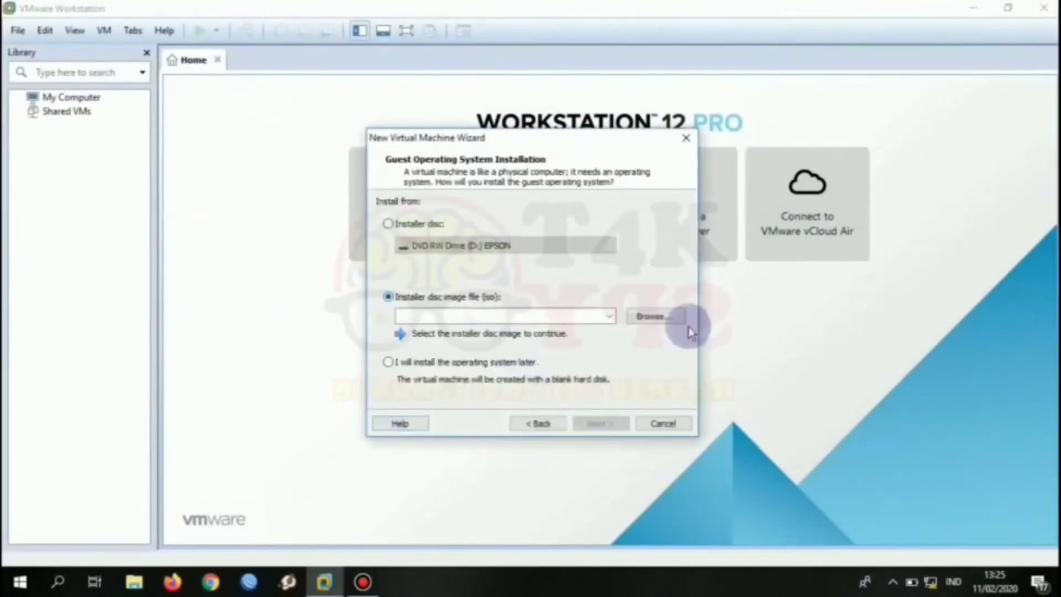
left_click(669, 317)
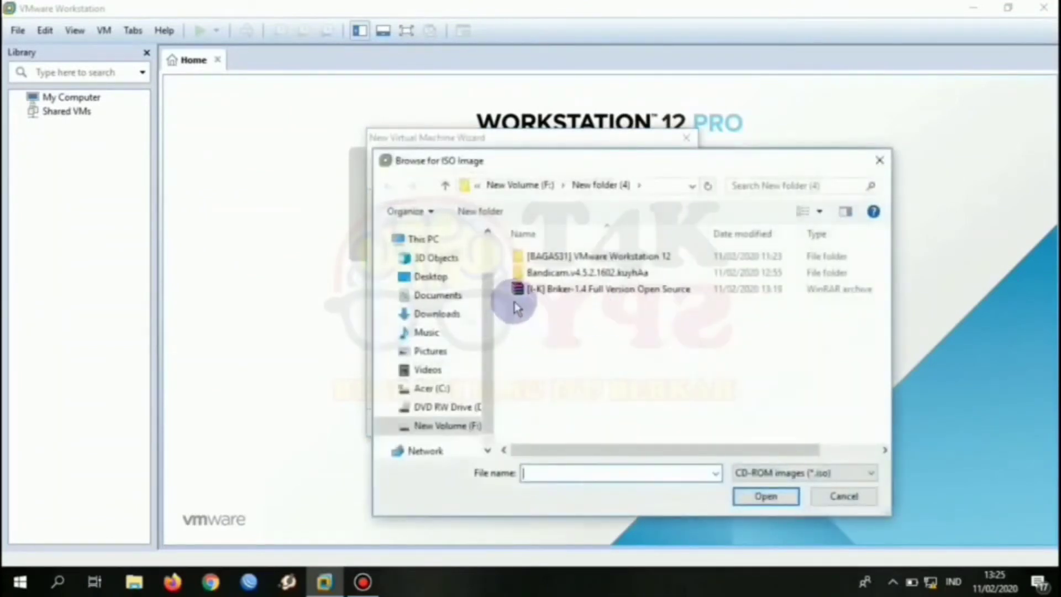
left_click(517, 291)
left_click(756, 497)
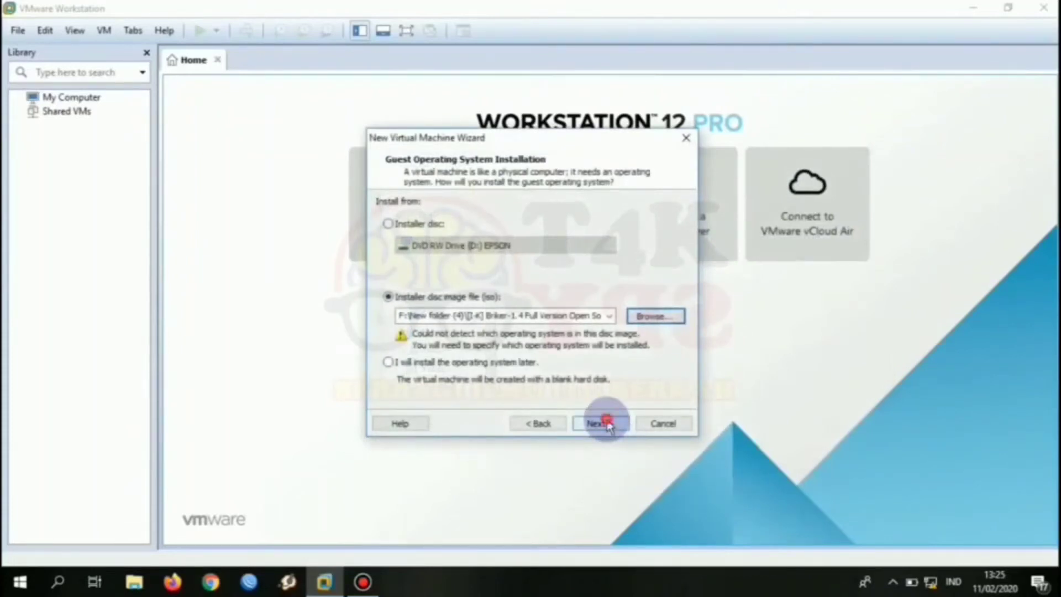
left_click(605, 424)
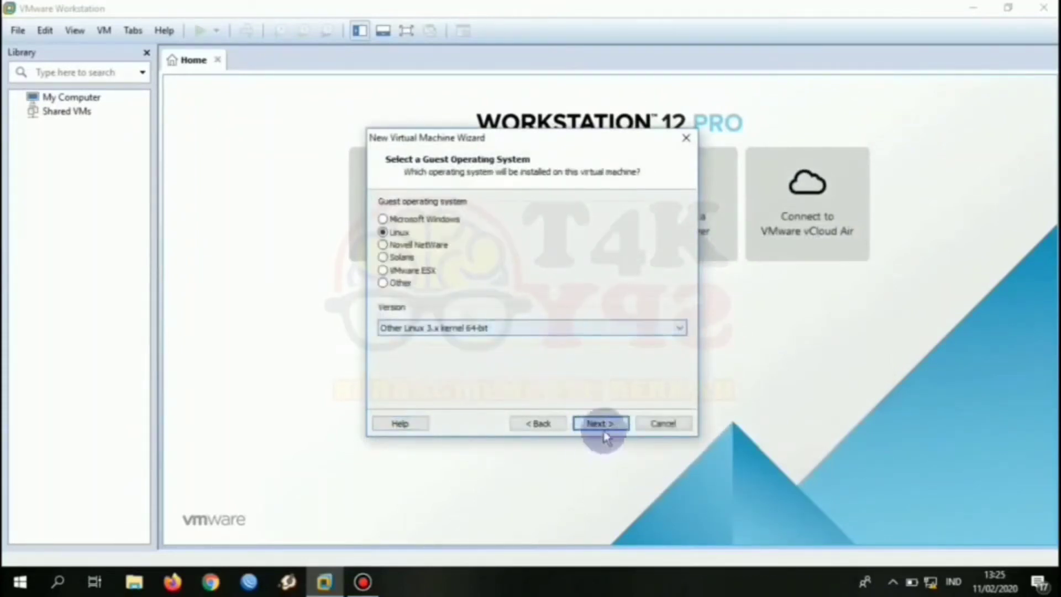
left_click(598, 424)
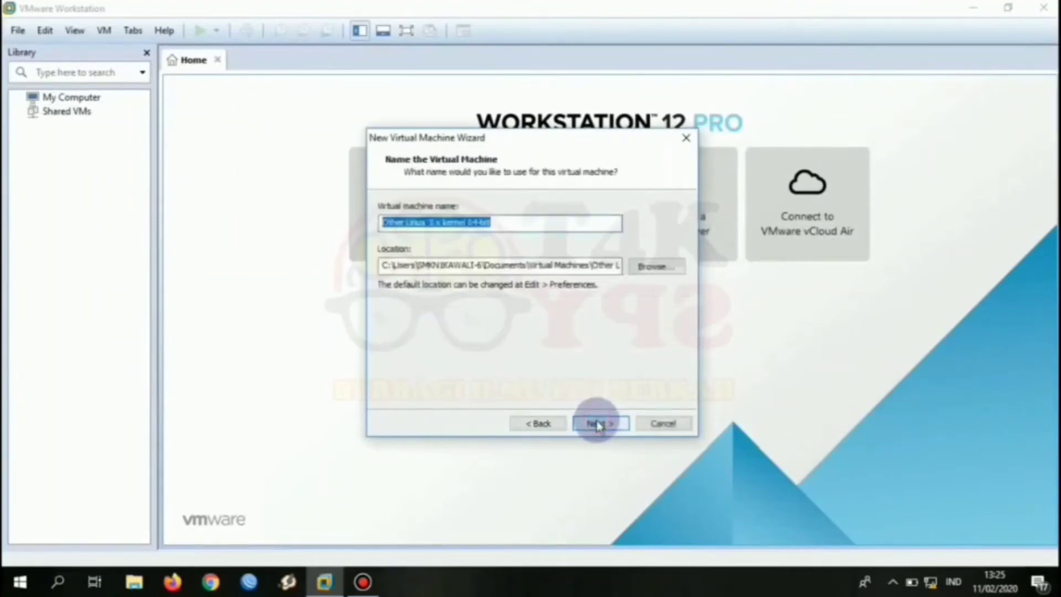
Name the VM Briker plus the user's name, give it a 20 GB disk, and finish.
key("BackSpace")
type("8")
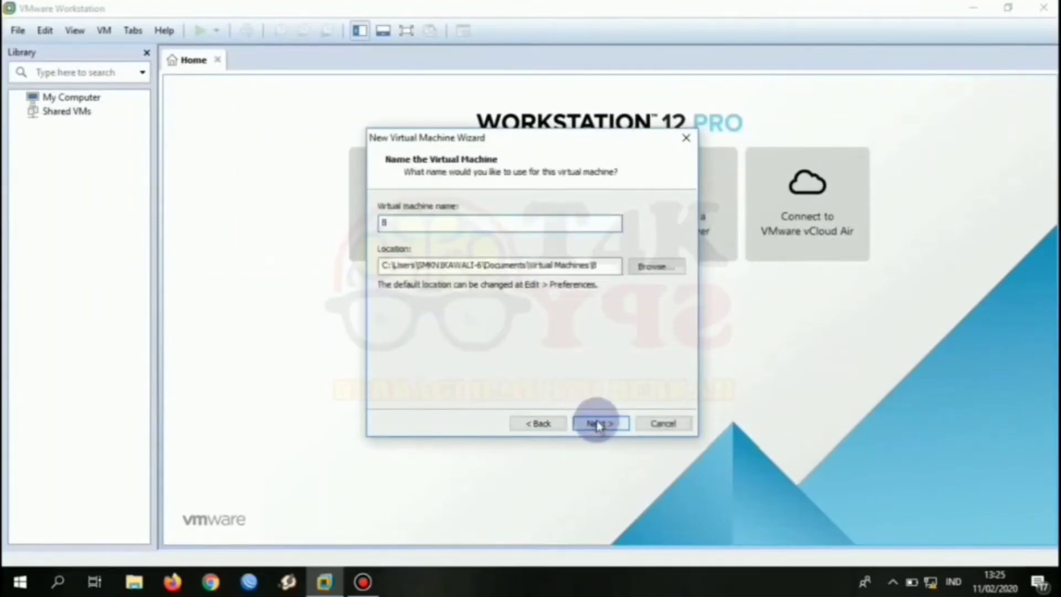
type("riker Wahyu")
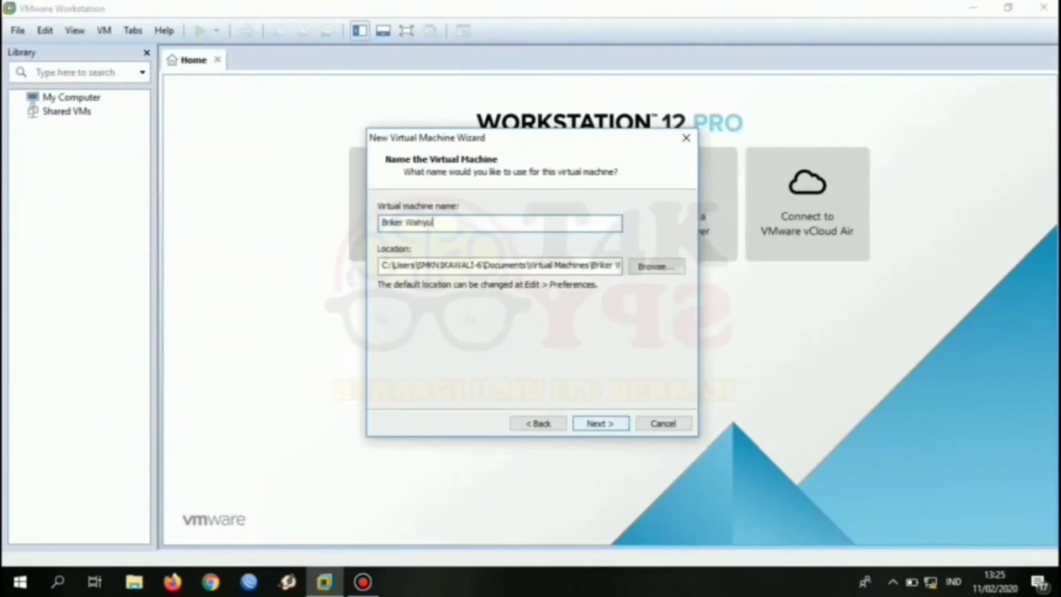
left_click(601, 423)
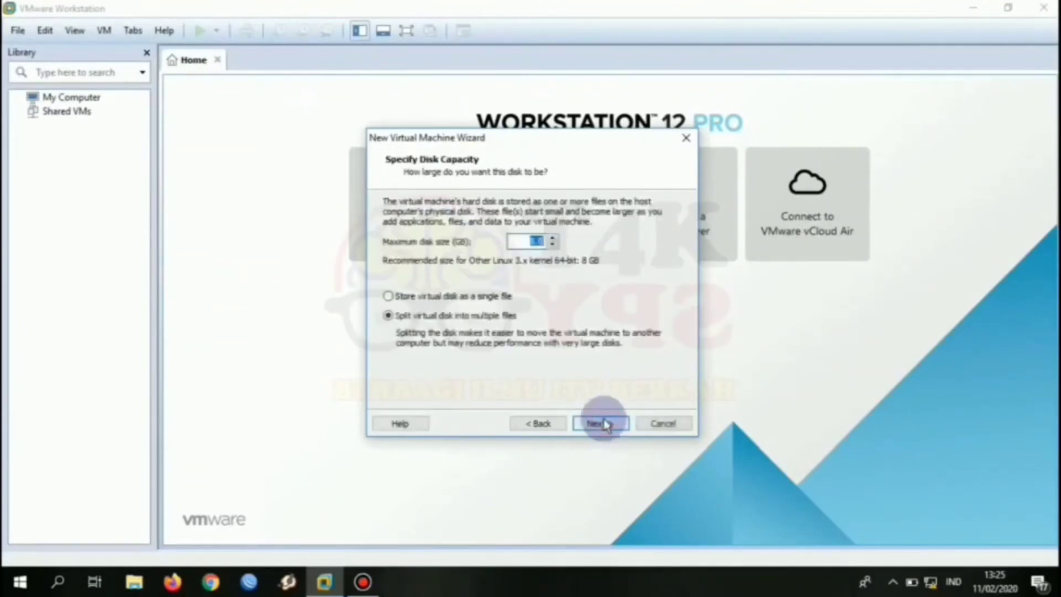
type("20")
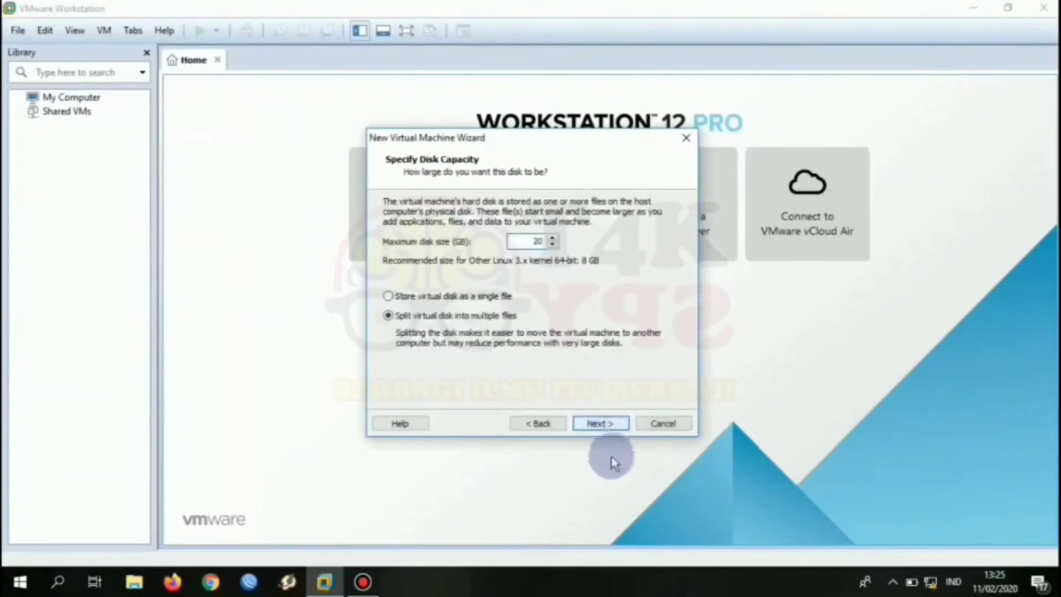
left_click(602, 425)
left_click(604, 424)
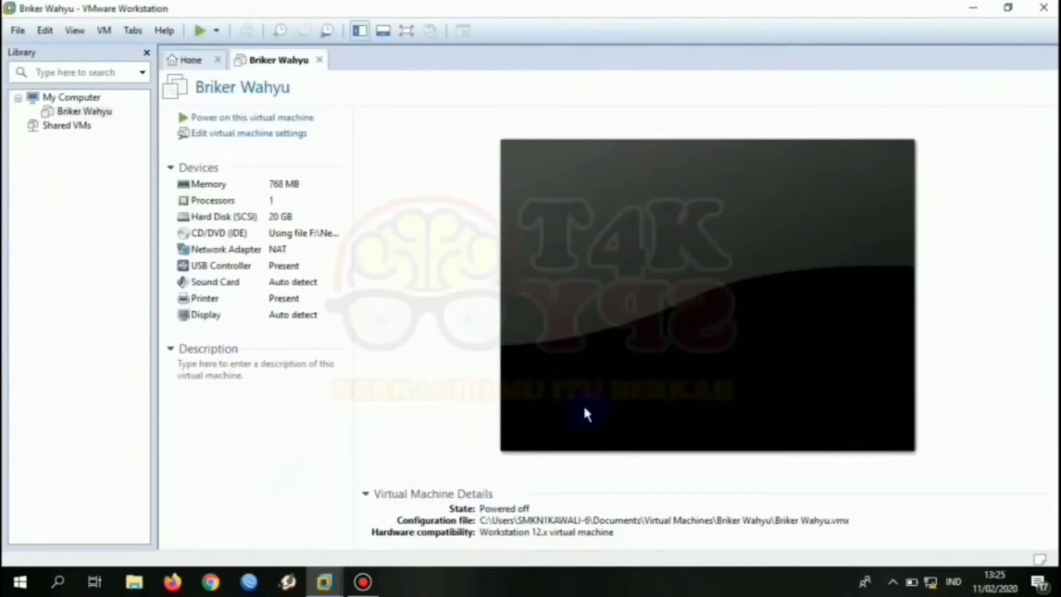
Raise the Briker VM's memory from 768 MB to 1 GB and power it on.
left_click(250, 135)
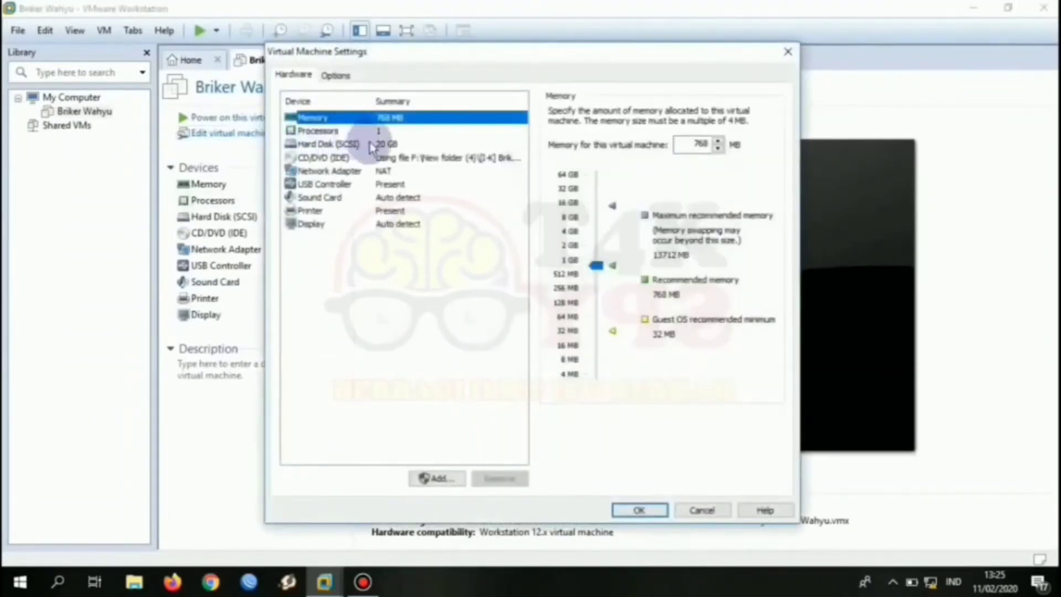
left_click_drag(596, 265, 596, 260)
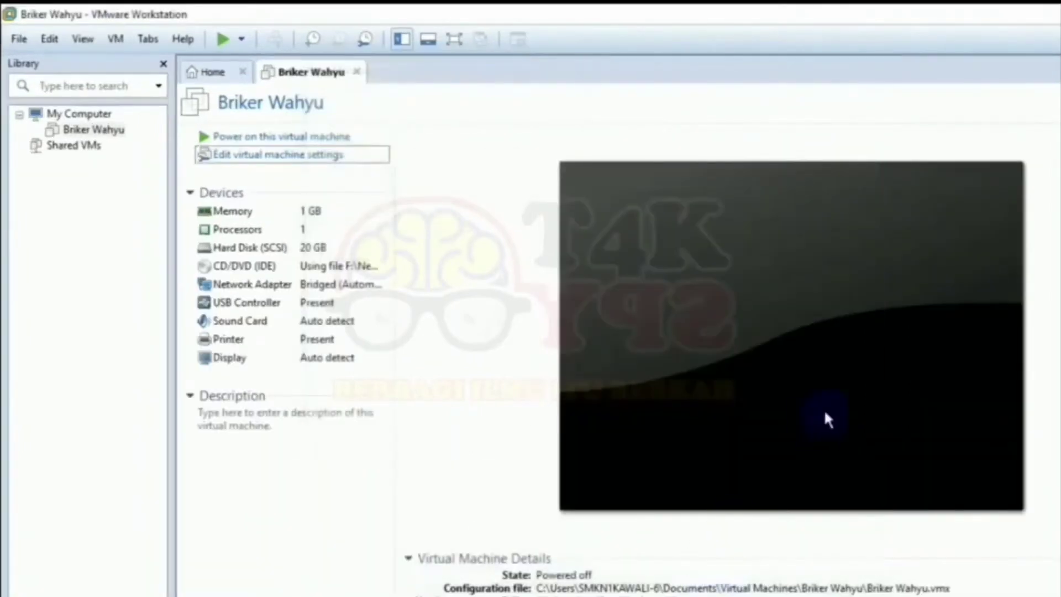
left_click(316, 143)
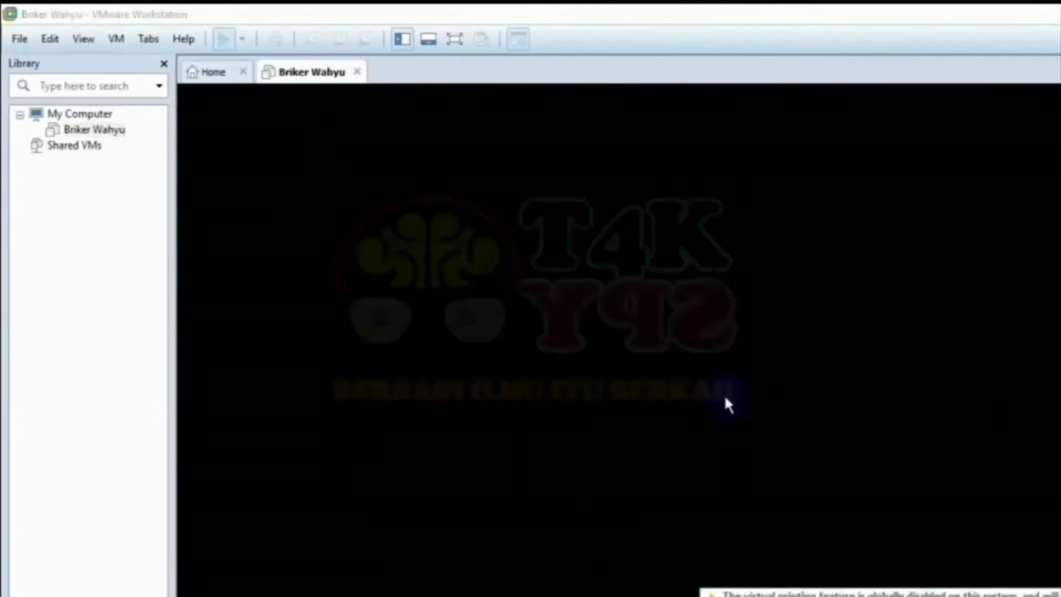
Dismiss the keyboard-hook and removable-device notices and start booting at the Briker boot menu.
left_click(701, 404)
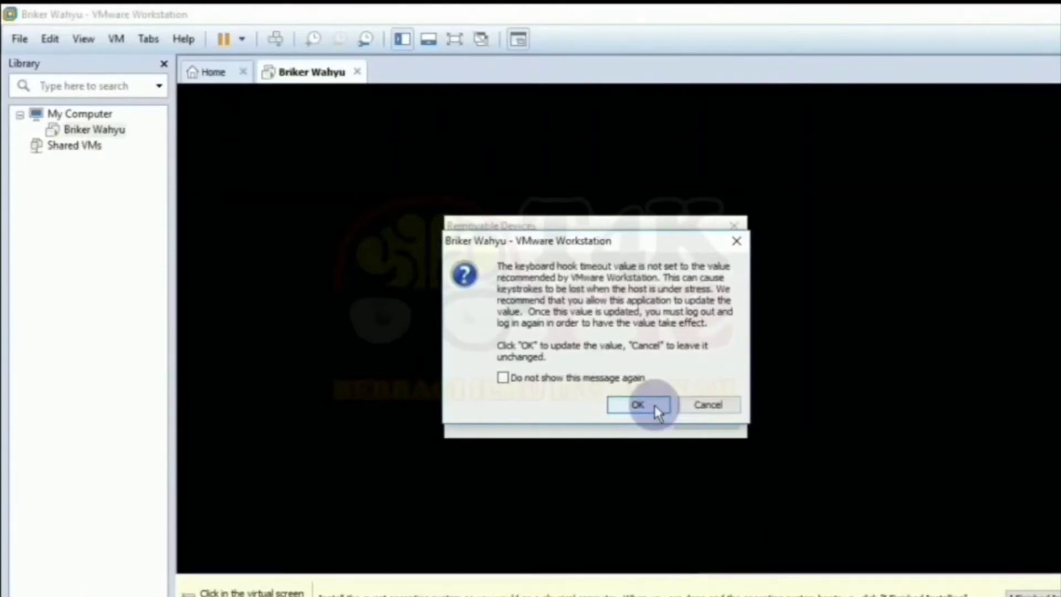
left_click(656, 409)
left_click(721, 421)
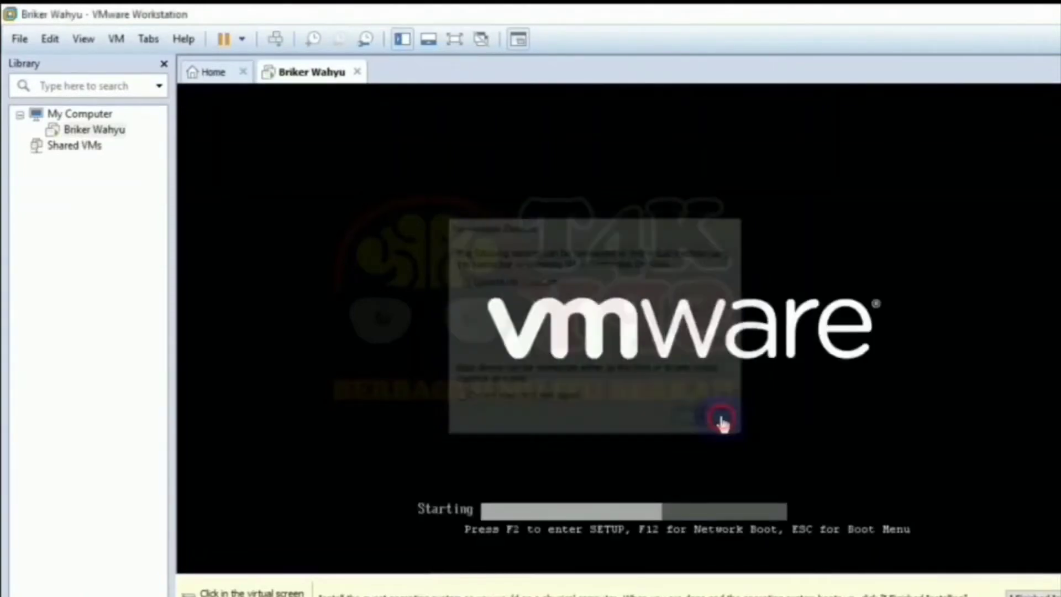
left_click(721, 421)
key("Return")
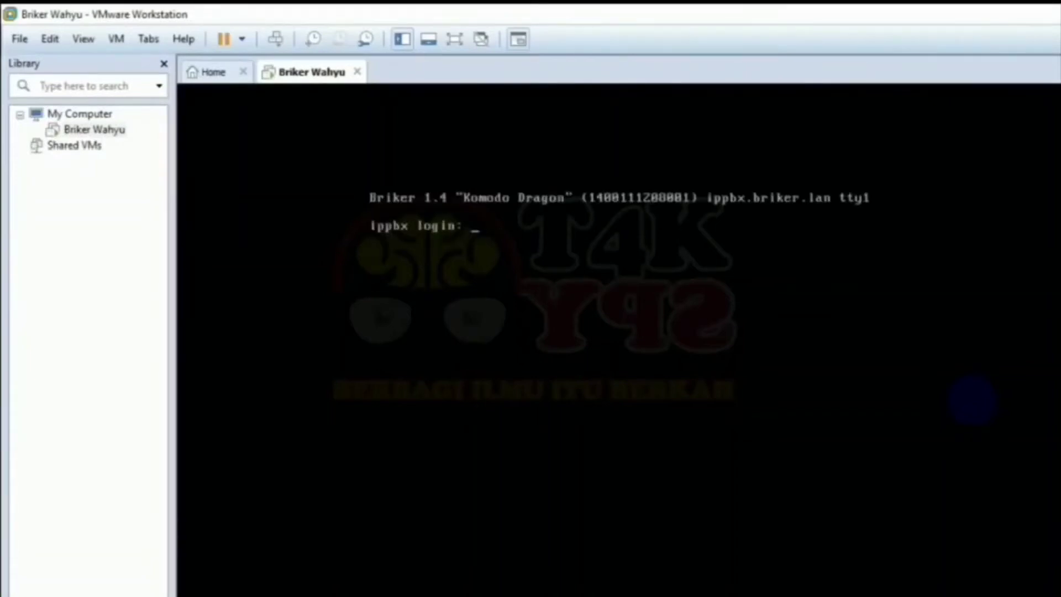
Log in as support, become root with su, and enter the setup command.
type("support")
key("Return")
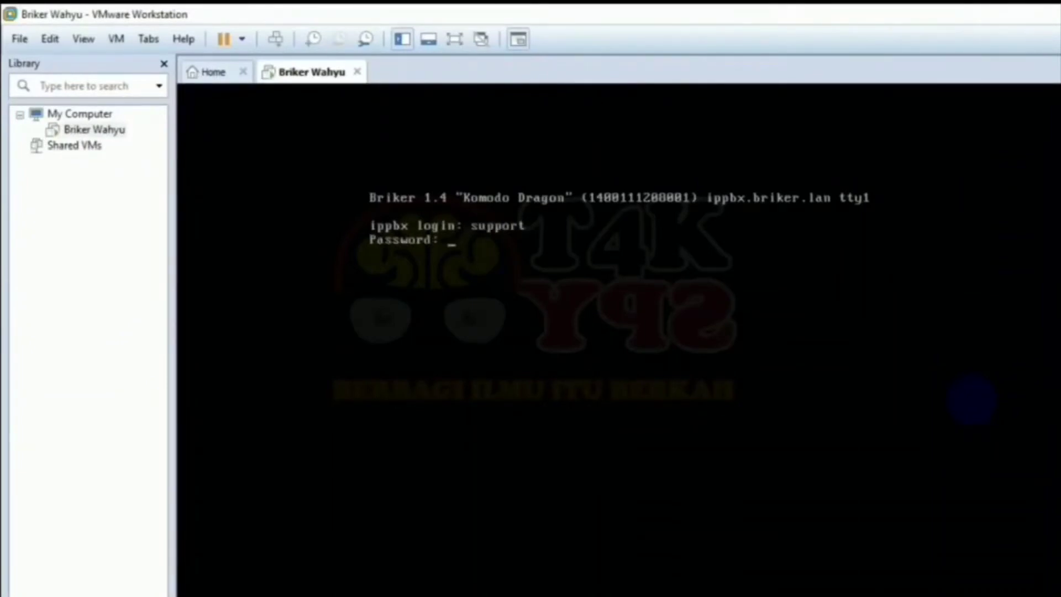
key("Return")
type("su")
key("Return")
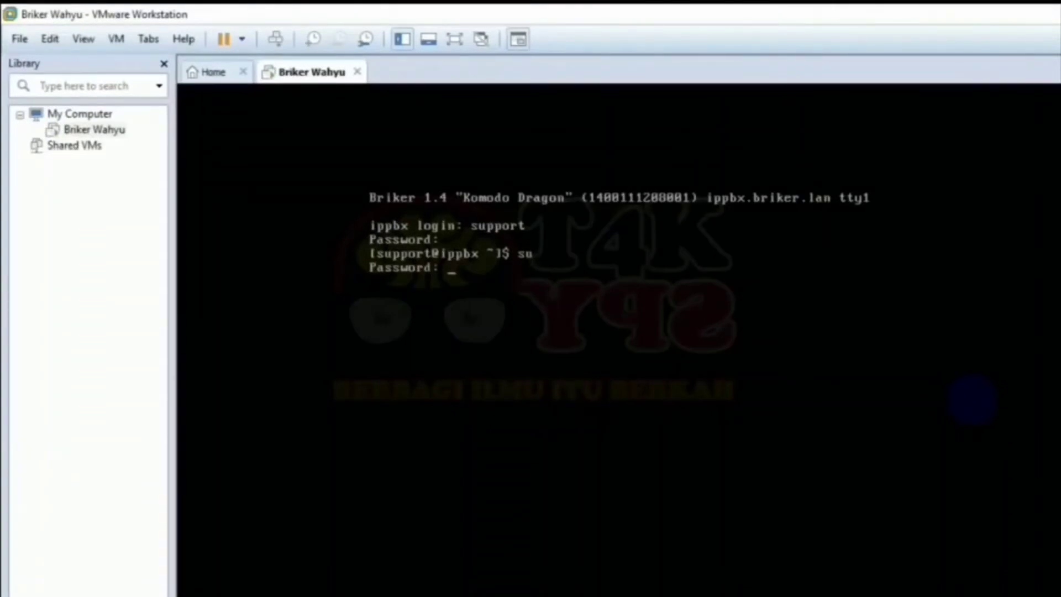
key("Return")
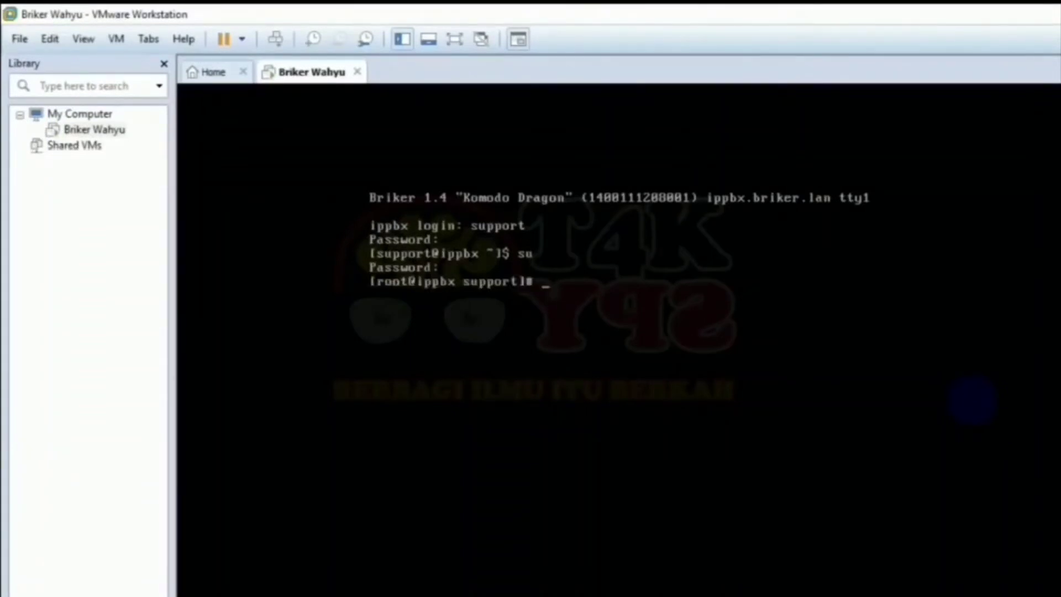
type("setup")
Open eth0 in setup's network configuration and set its static IP to 192.100.10.42.
key("Return")
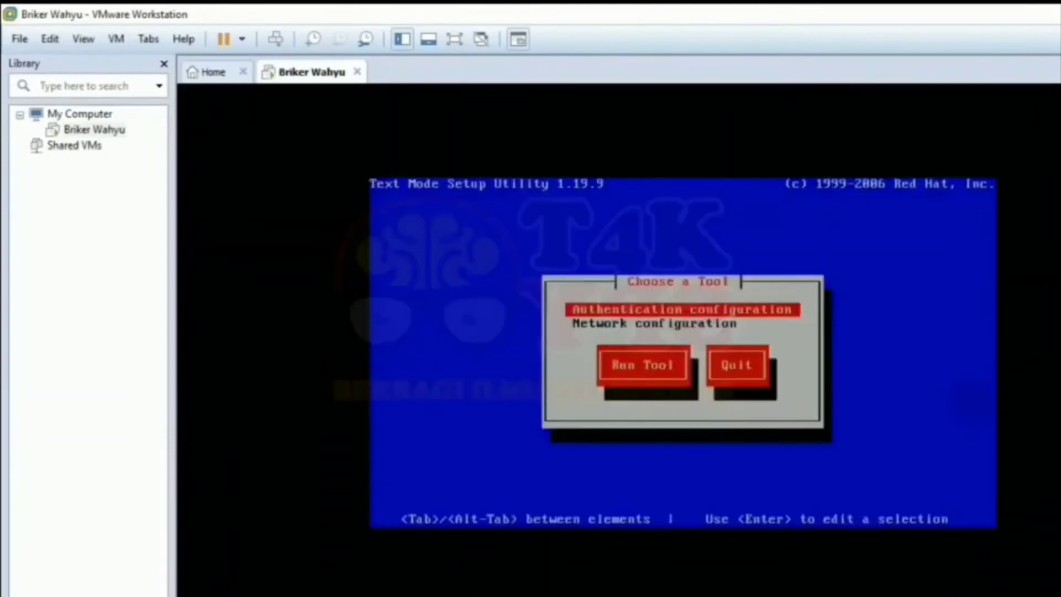
key("Down")
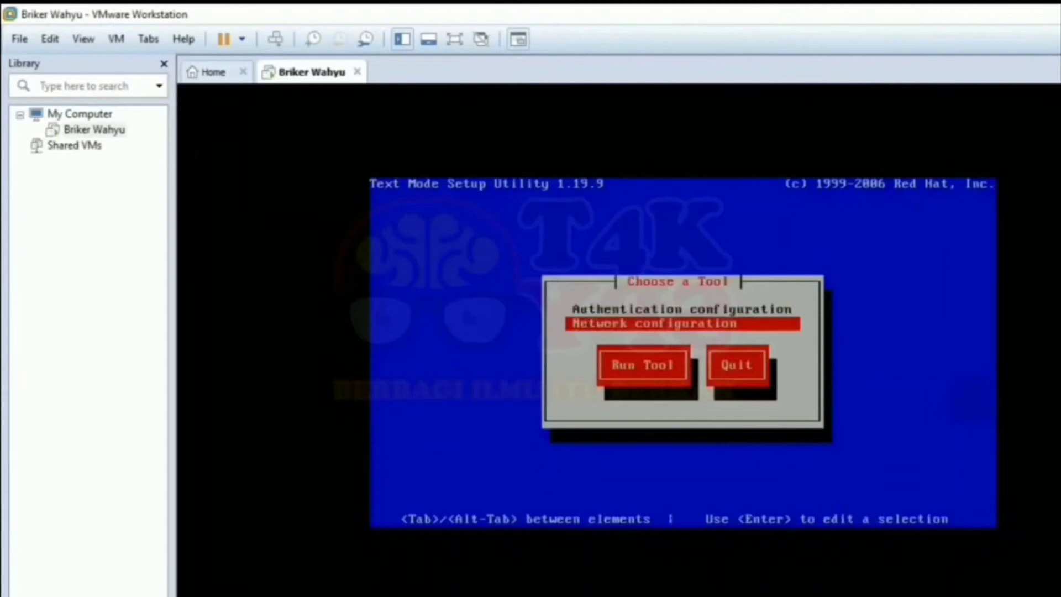
key("Return")
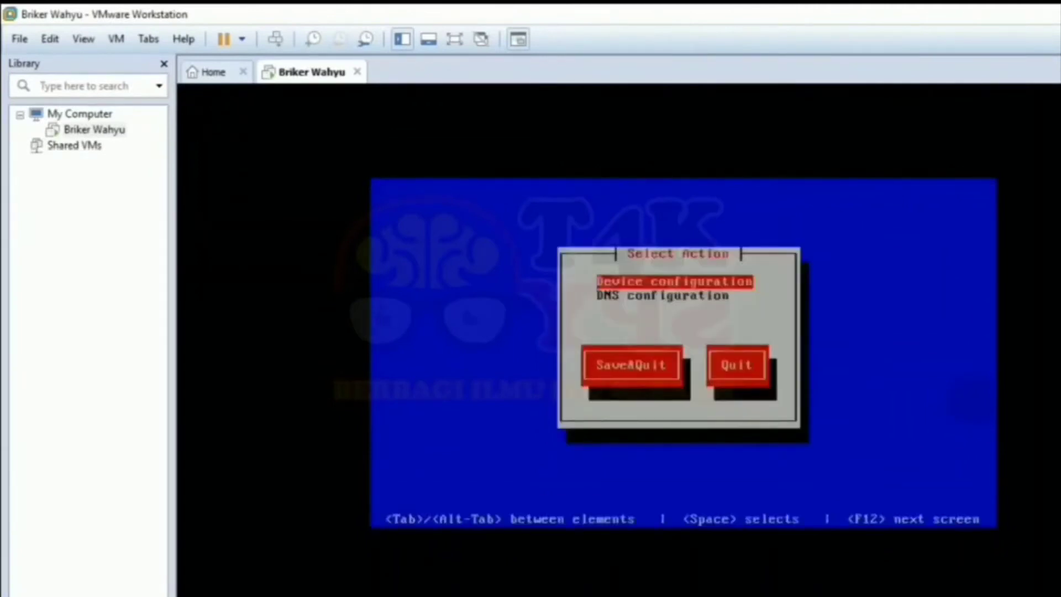
key("Return")
key("Return")
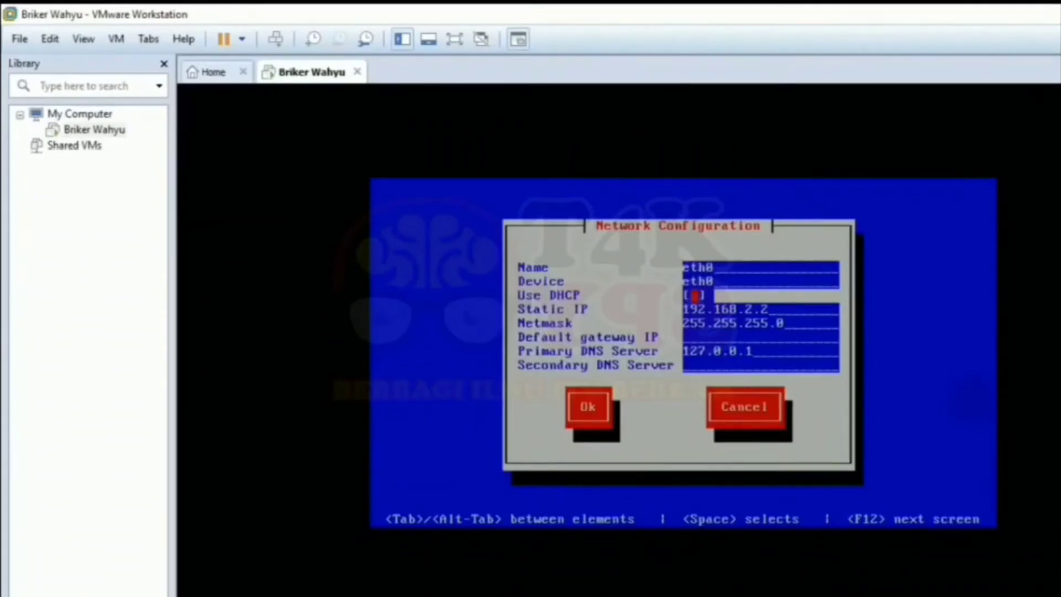
key("BackSpace")
key("BackSpace")
key("BackSpace")
key("BackSpace")
key("BackSpace")
key("BackSpace")
key("BackSpace")
key("BackSpace")
key("BackSpace")
key("BackSpace")
key("BackSpace")
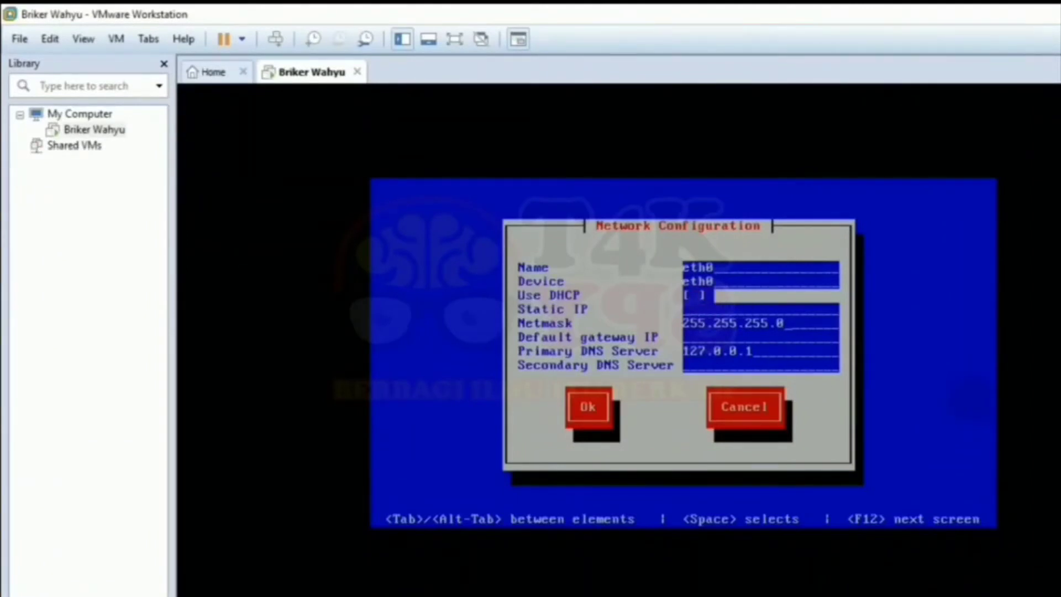
key("BackSpace")
key("BackSpace")
key("BackSpace")
key("BackSpace")
key("BackSpace")
key("BackSpace")
key("BackSpace")
key("BackSpace")
key("BackSpace")
key("BackSpace")
key("BackSpace")
key("BackSpace")
key("BackSpace")
key("Up")
key("Up")
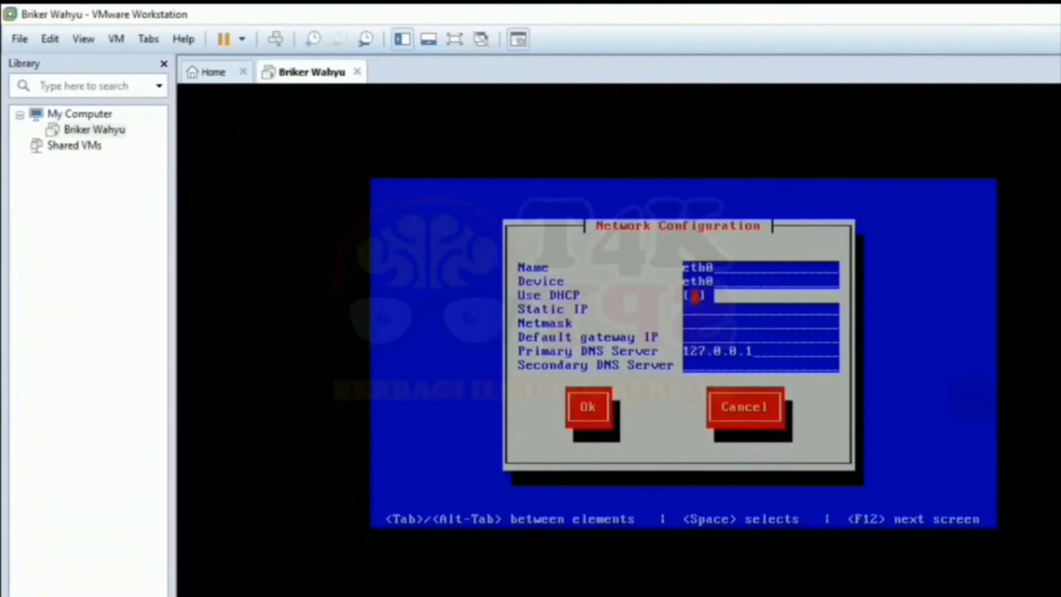
key("Down")
type("192.100.10.")
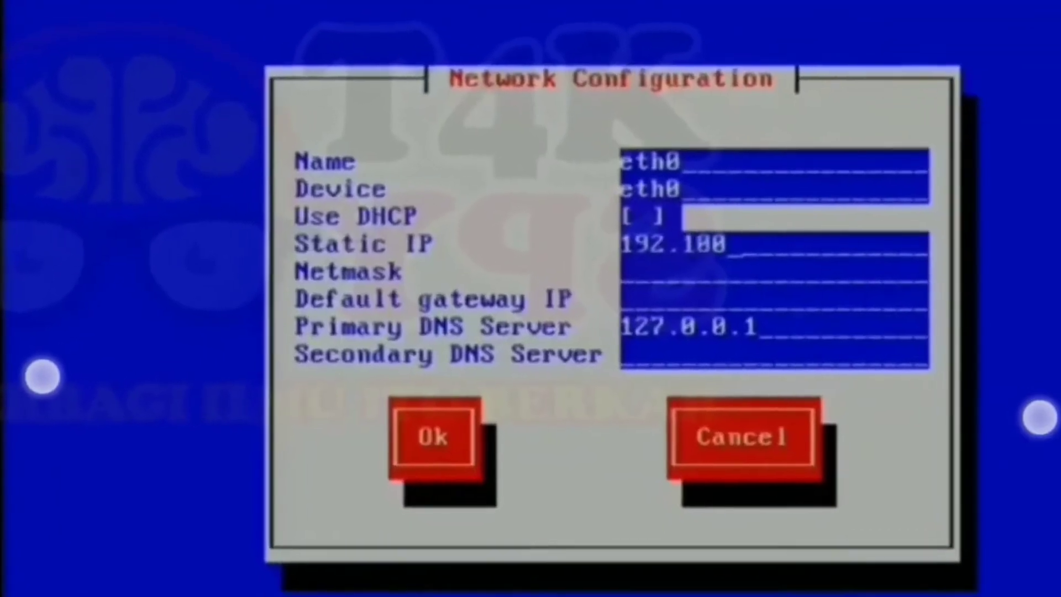
type("41")
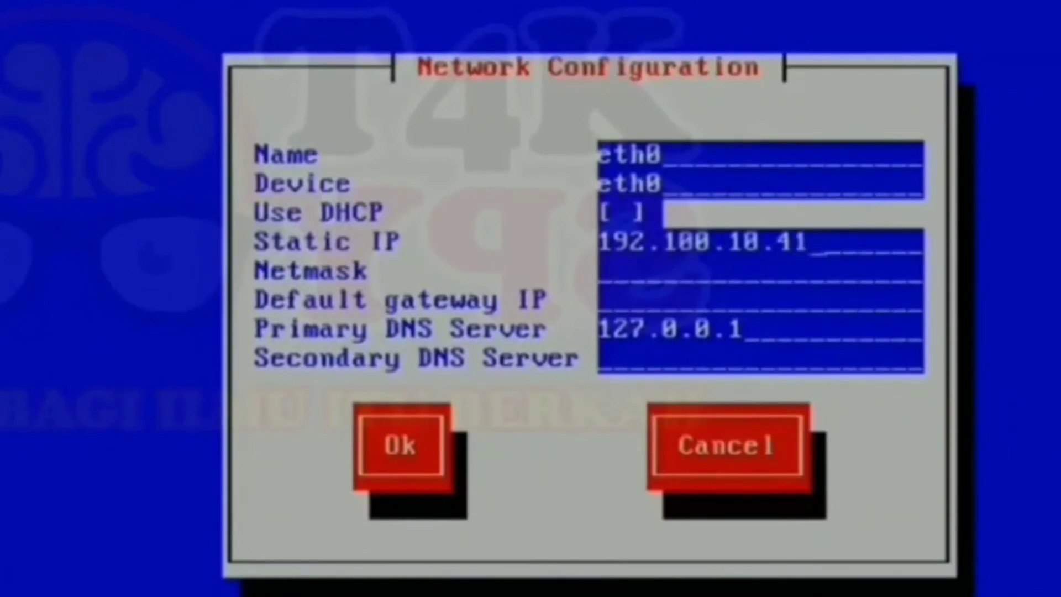
key("BackSpace")
type("2")
Set eth0's netmask to 255.255.255.0 and default gateway to 192.100.10.41.
key("Tab")
type("255.2")
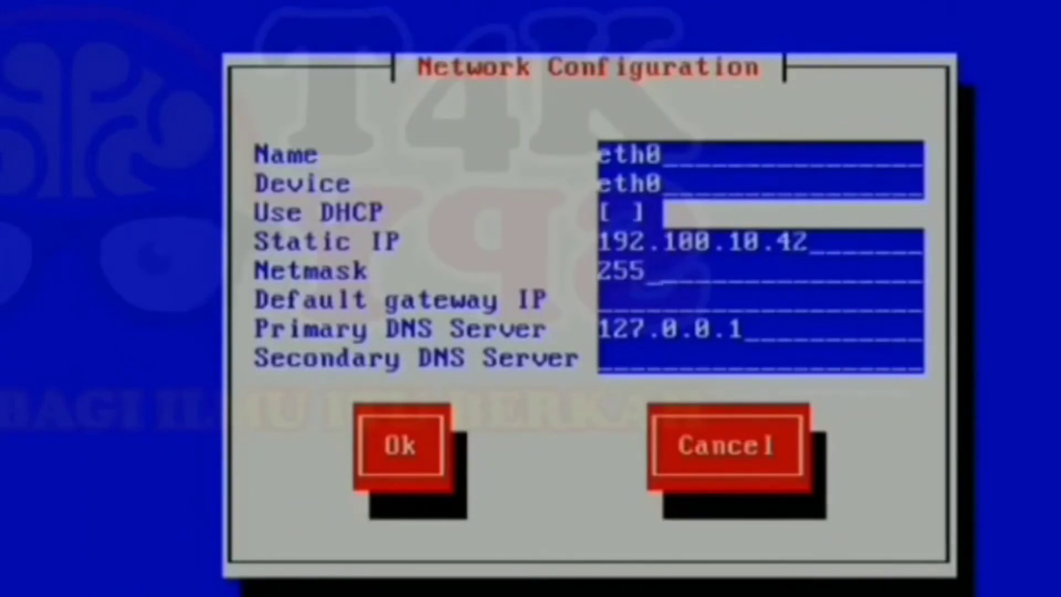
type(".255.0")
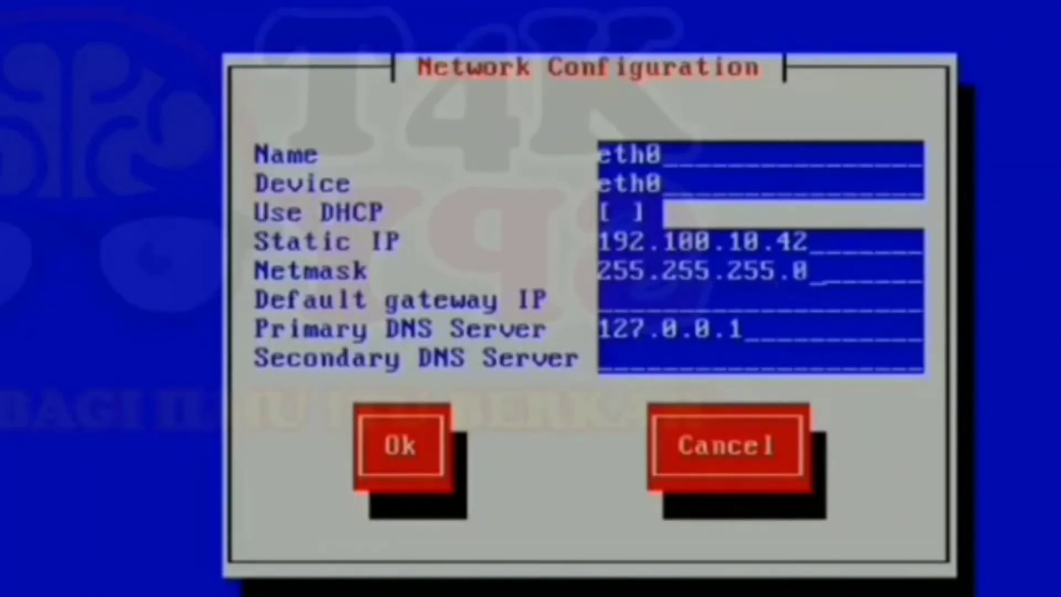
key("Tab")
type("192")
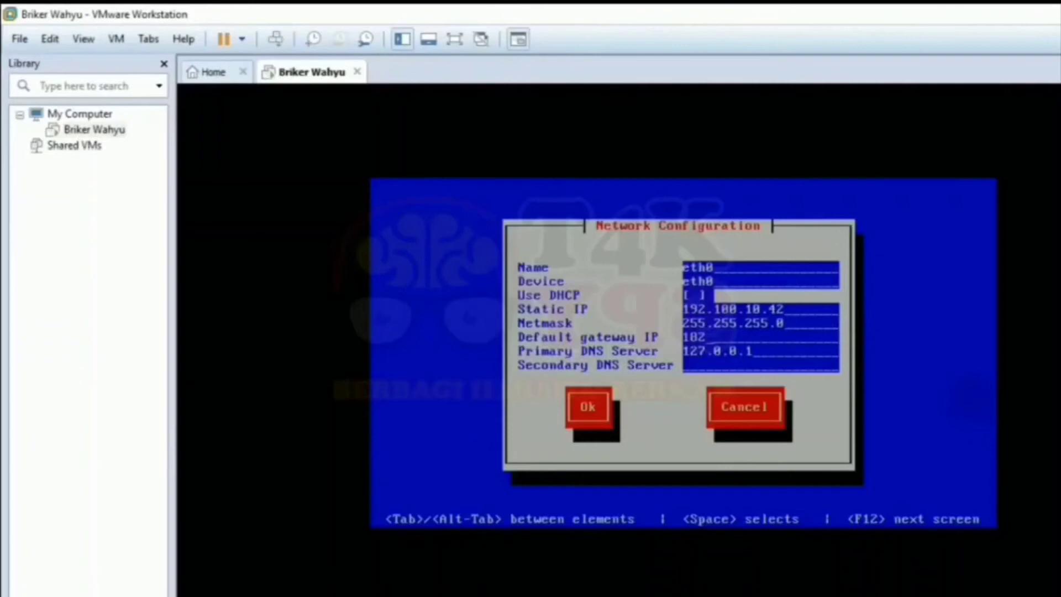
key("BackSpace")
key("BackSpace")
type("92.100.10.41")
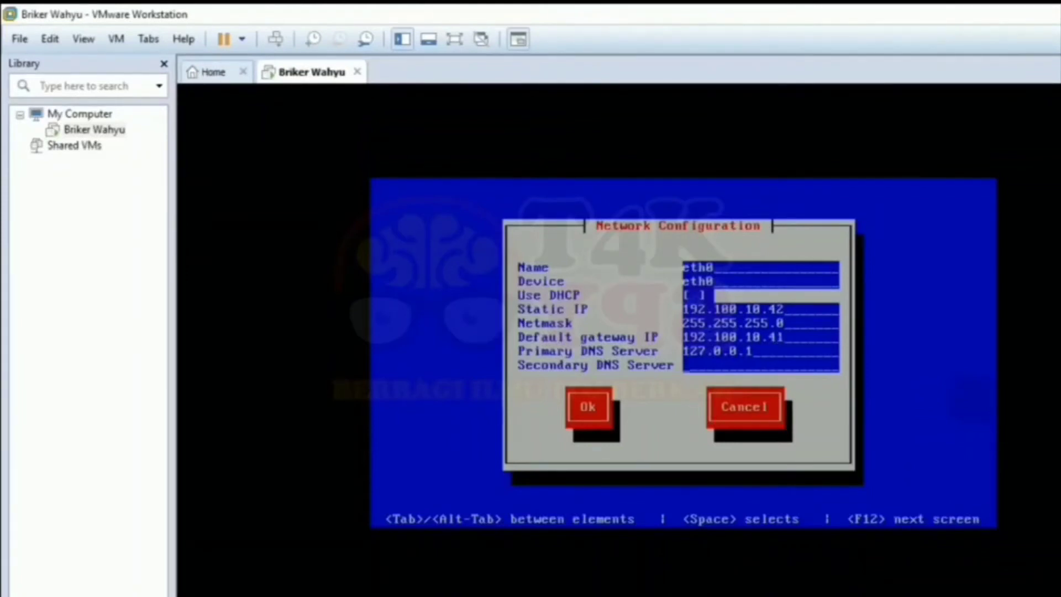
Confirm the eth0 settings, save the device configuration, and quit setup to the shell.
key("Tab")
key("Return")
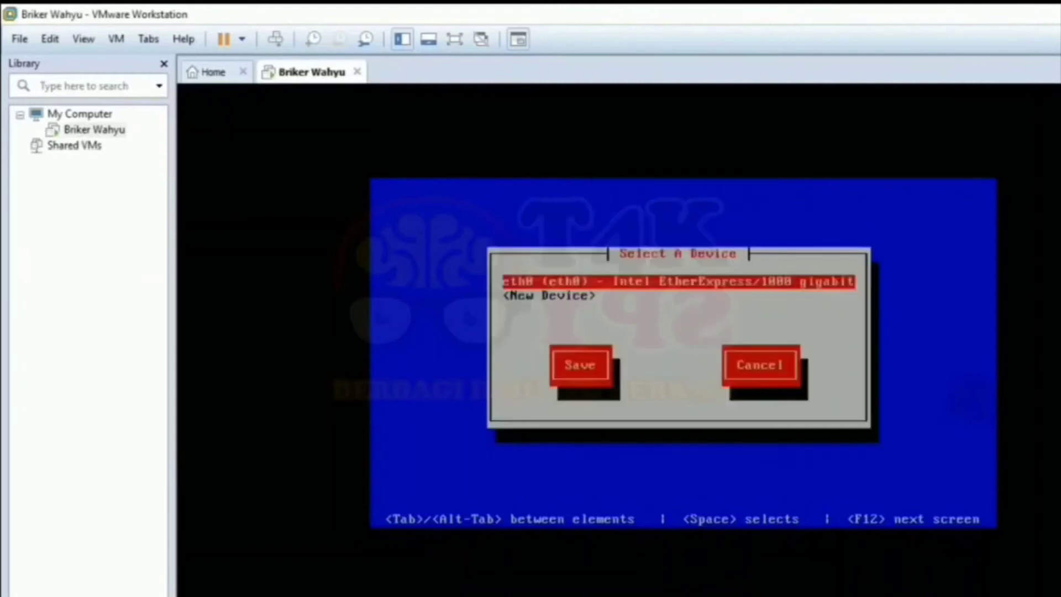
key("Down")
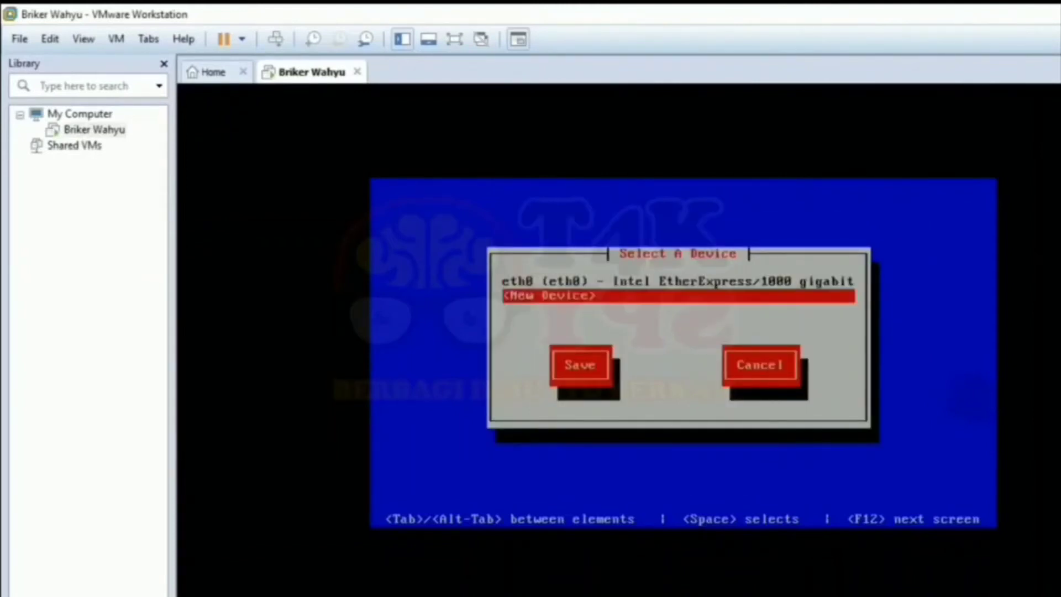
key("Tab")
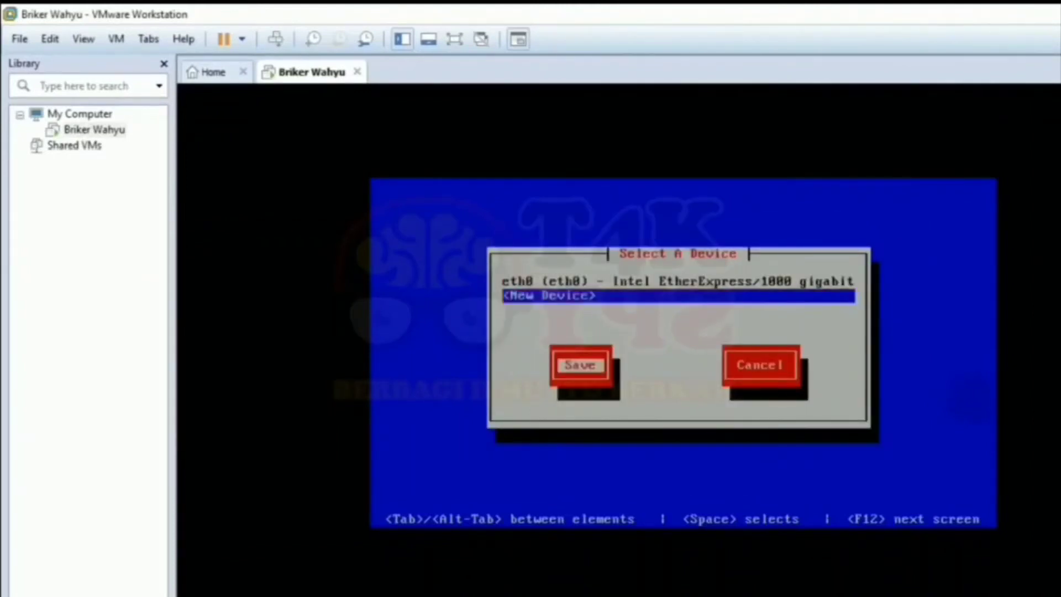
key("Return")
key("Tab")
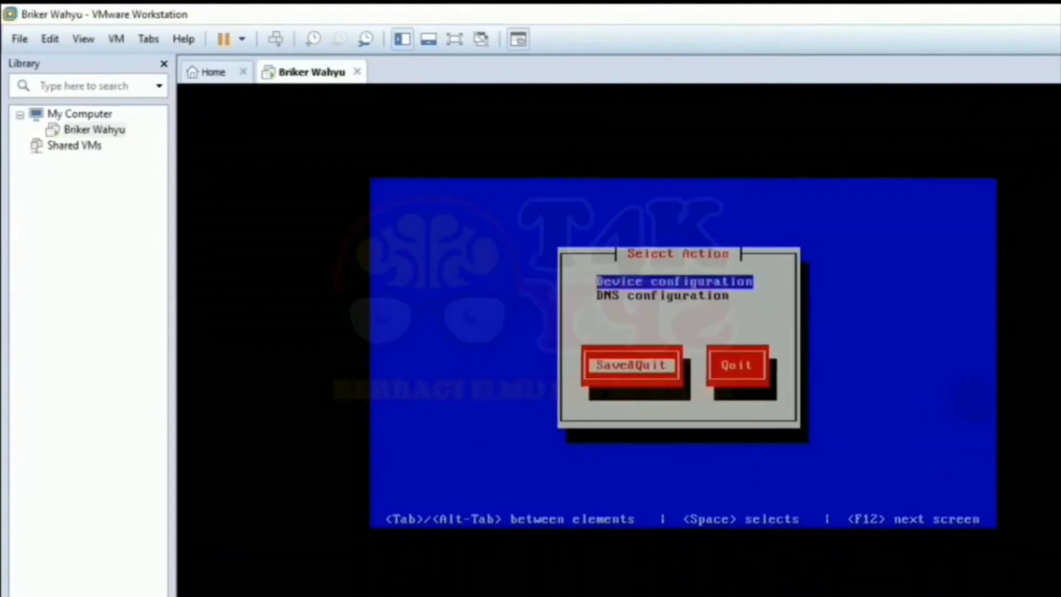
key("Return")
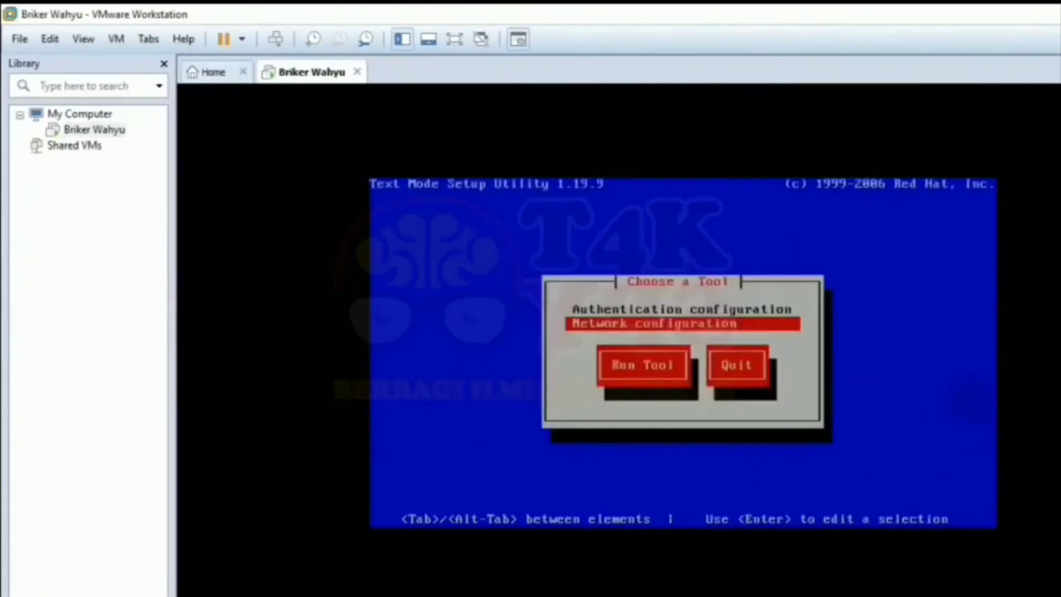
key("Tab")
key("Tab")
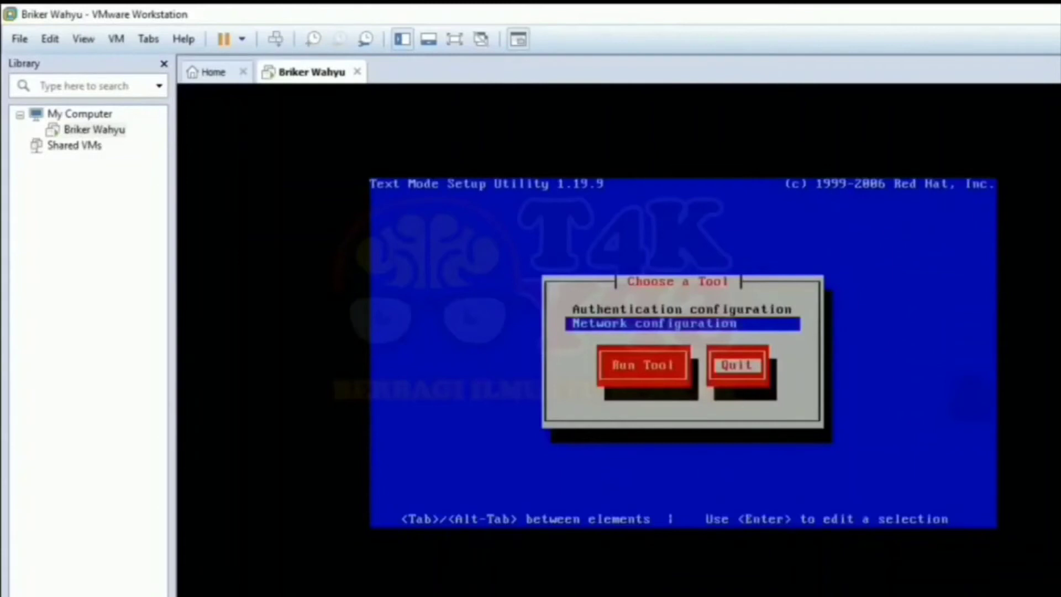
key("Return")
Restart networking with service network restart, then check with ifconfig that eth0 shows 192.100.10.42.
type("service network ")
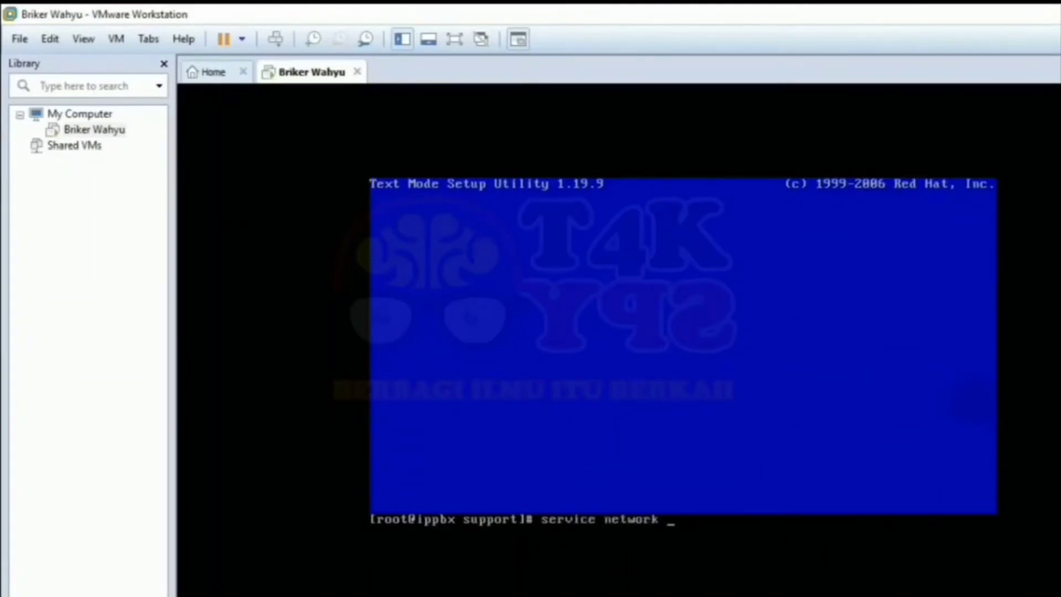
type("restart")
key("Return")
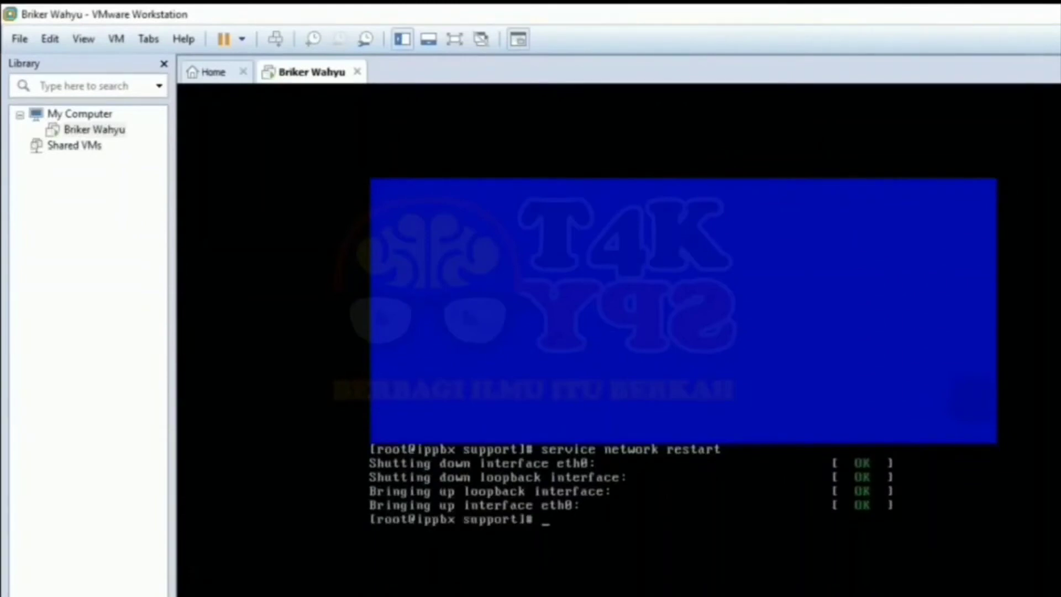
type("ifconfig")
key("Return")
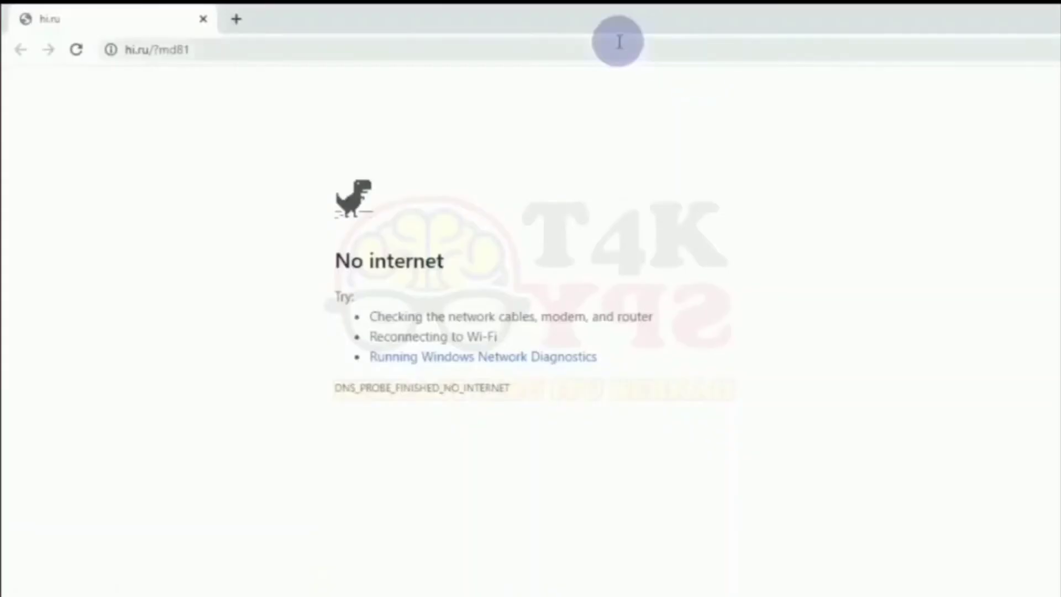
Browse to 192.100.10.42 and proceed past the certificate warning to the Briker login.
left_click(620, 44)
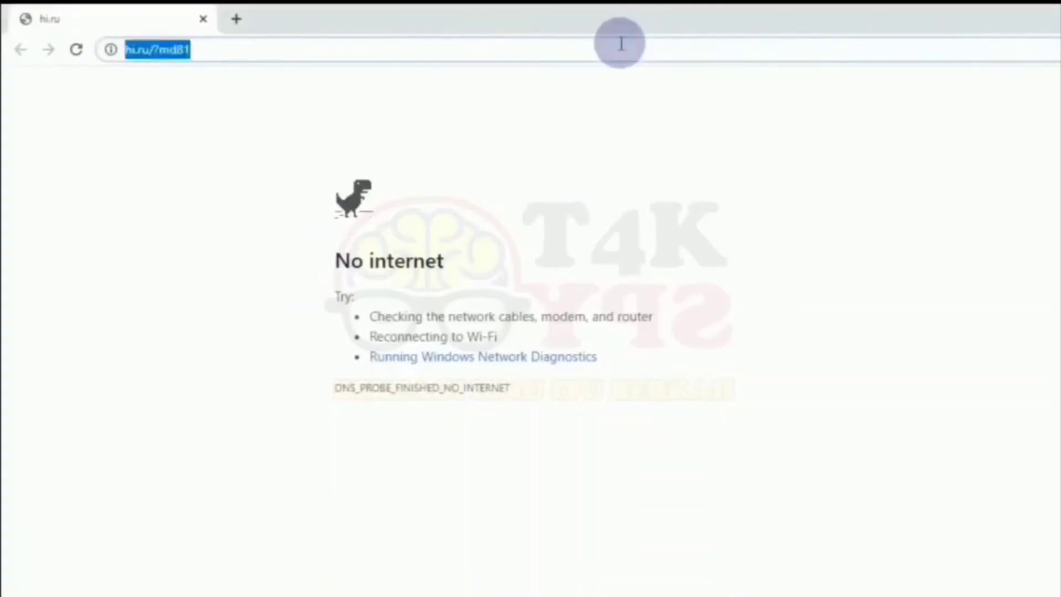
type("192")
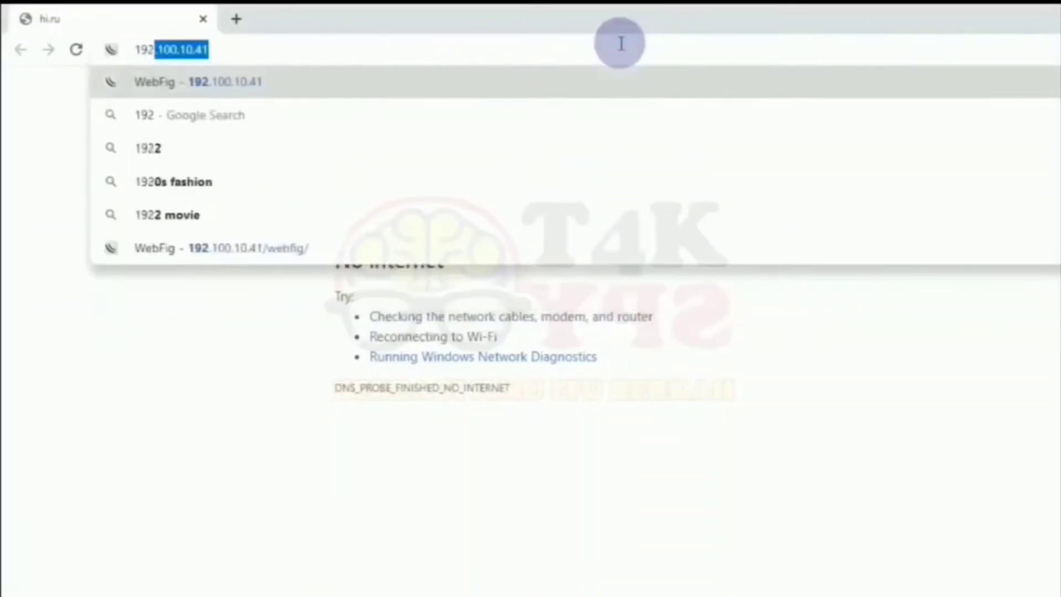
type(".100.1")
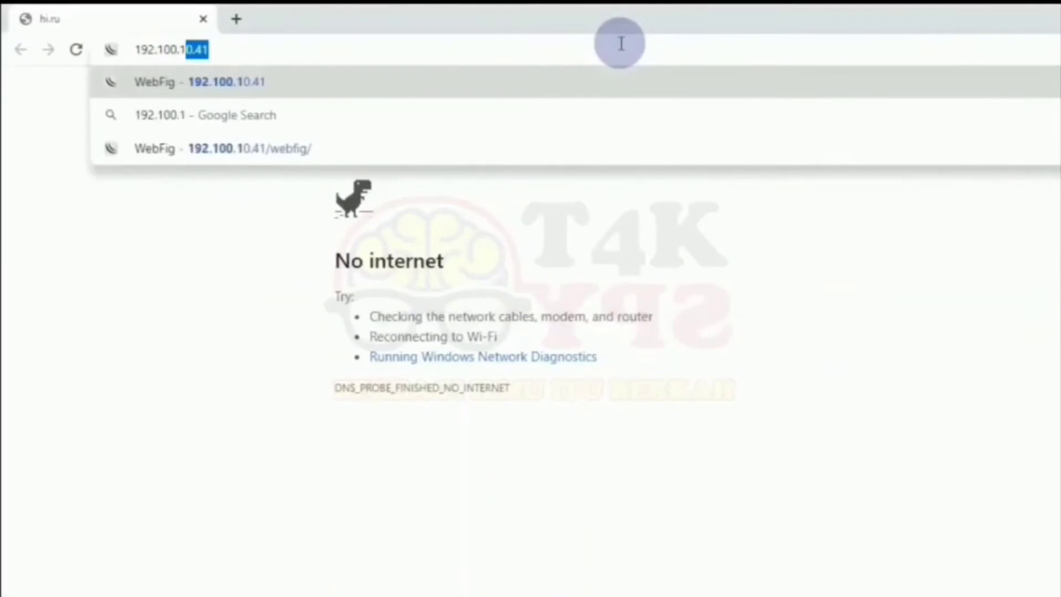
type("0.42")
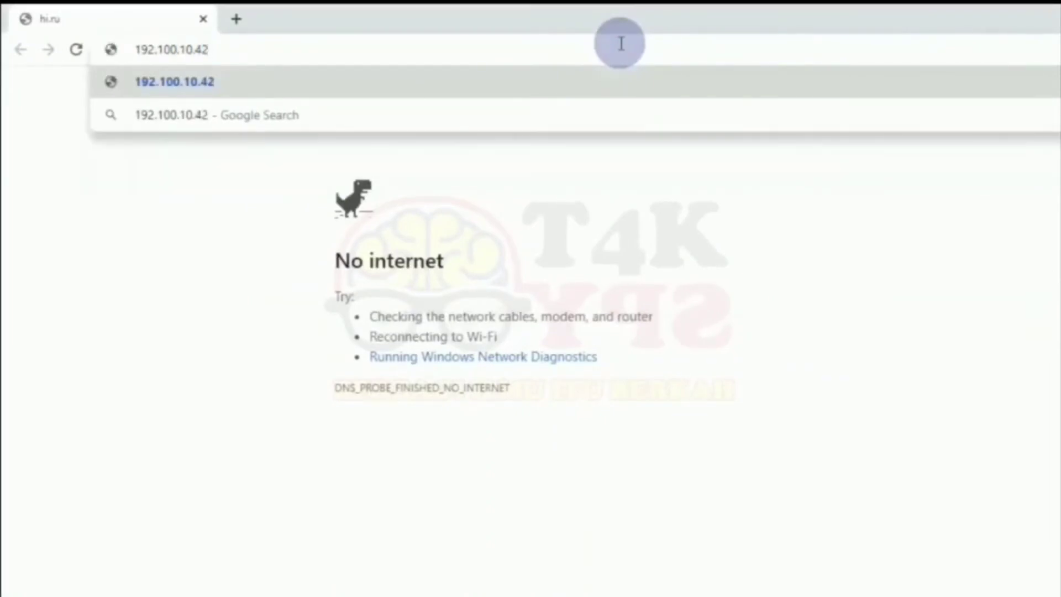
key("Return")
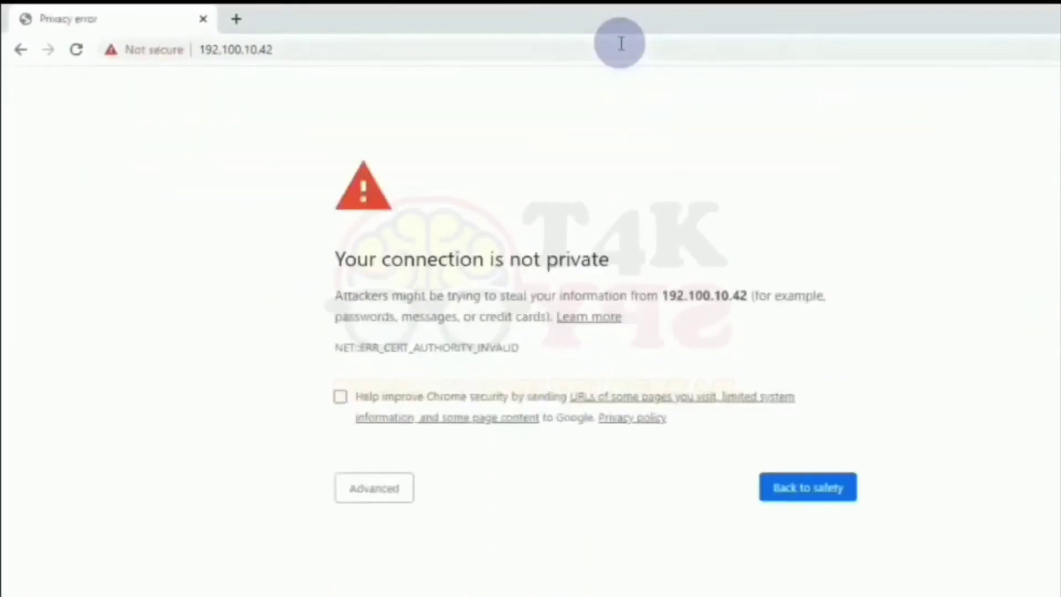
left_click(373, 487)
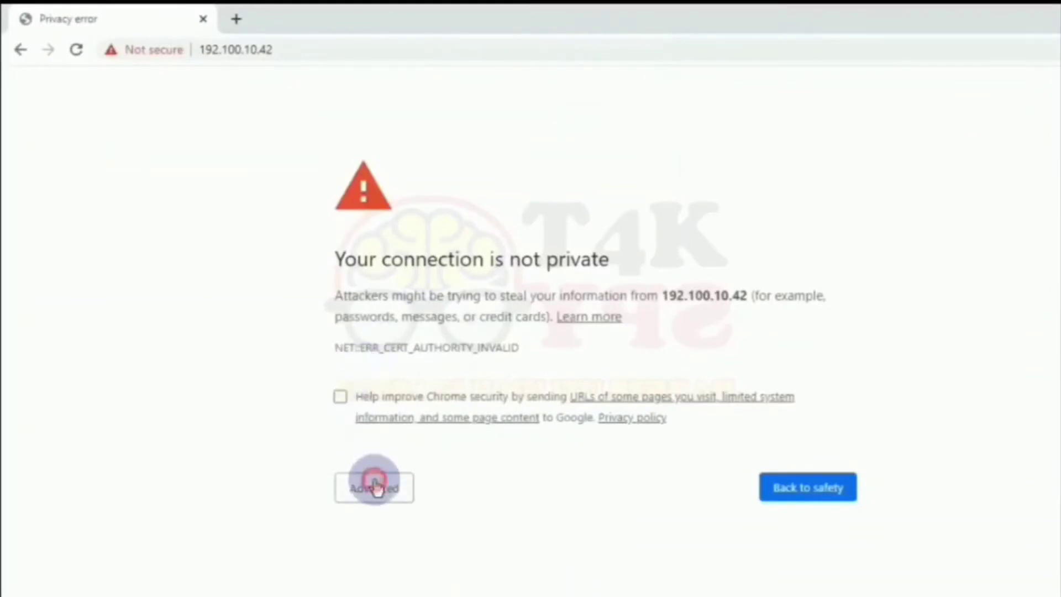
left_click(476, 592)
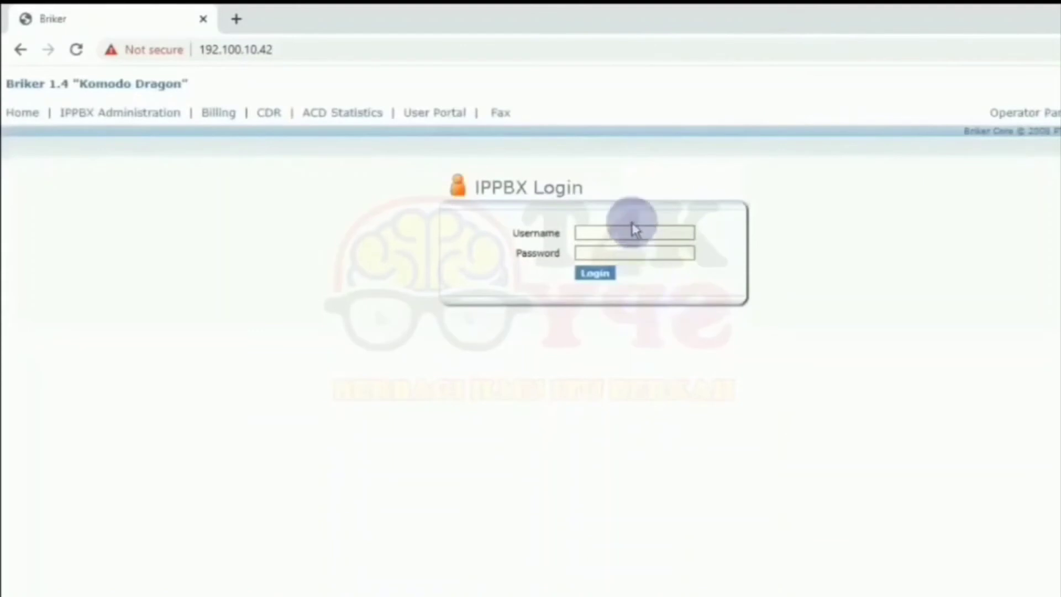
Log in as administrator with the admin password.
left_click(633, 226)
type("a")
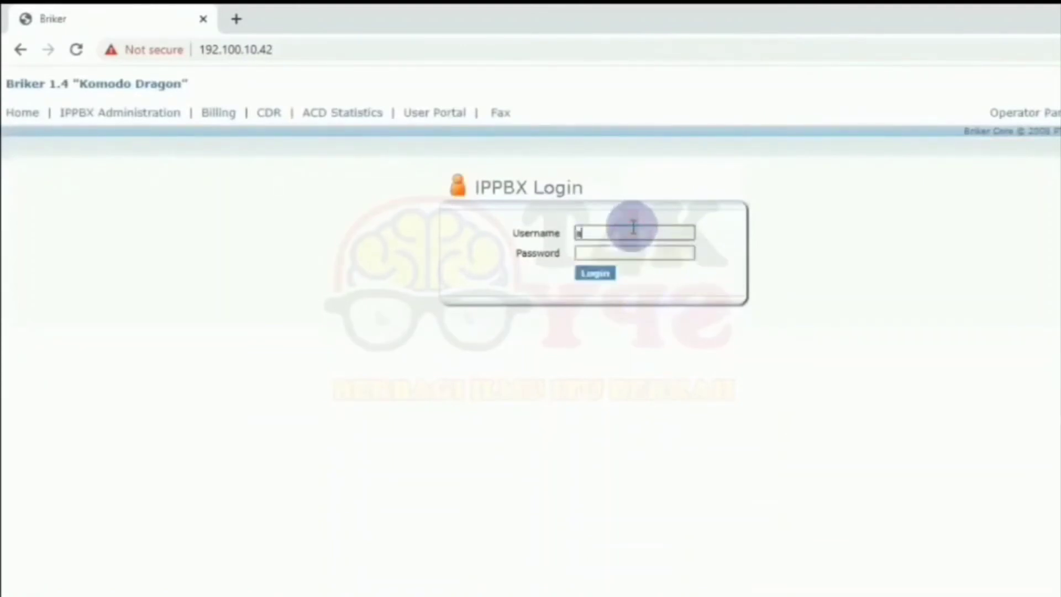
type("dministrator")
key("Tab")
type("admin")
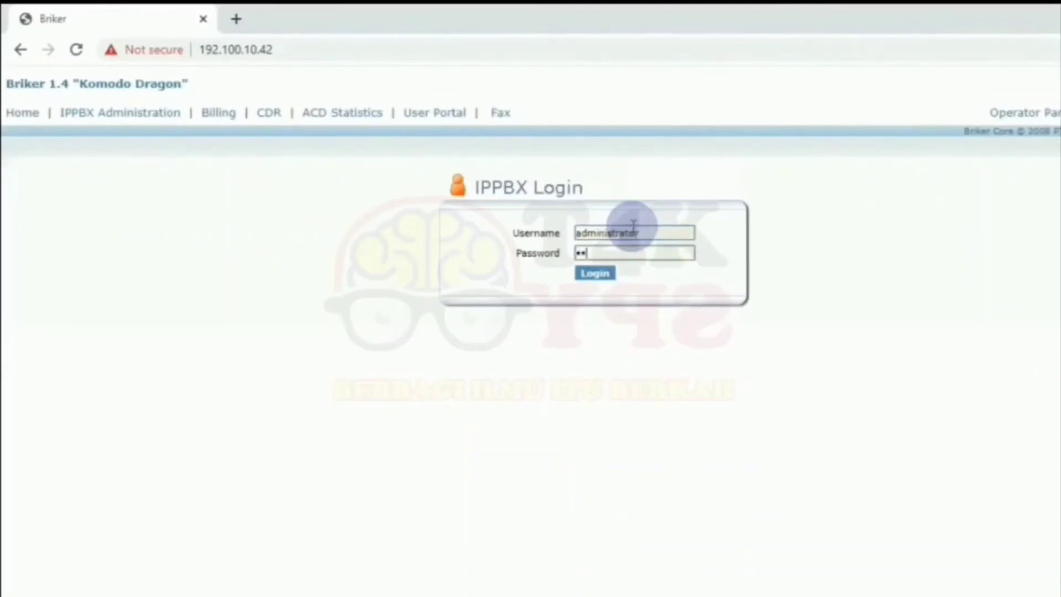
type("1")
key("Return")
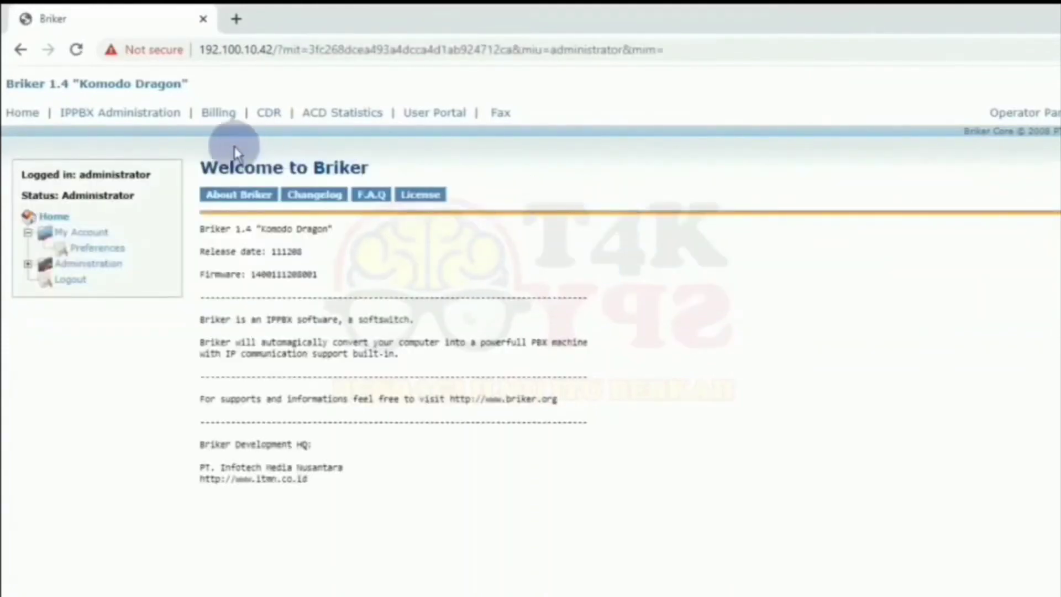
Go to IPPBX Administration and open the Extensions setup page.
left_click(95, 238)
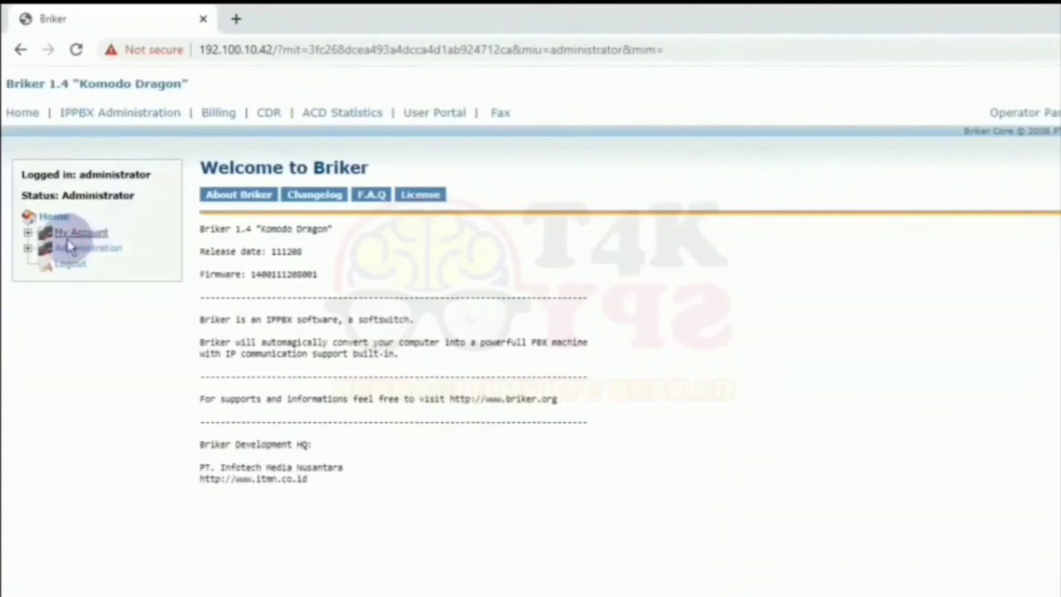
left_click(28, 235)
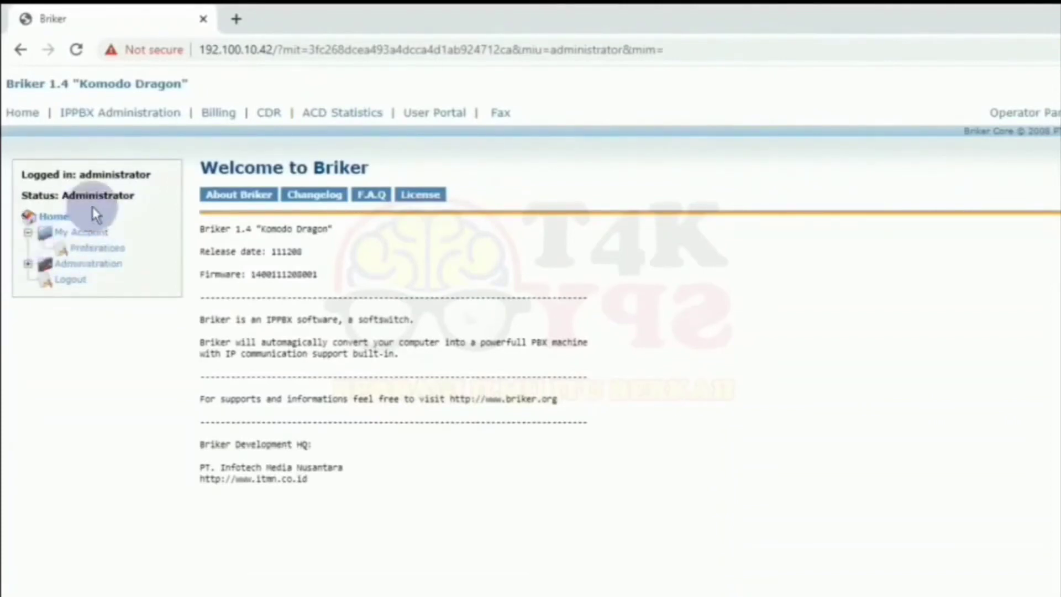
left_click(91, 237)
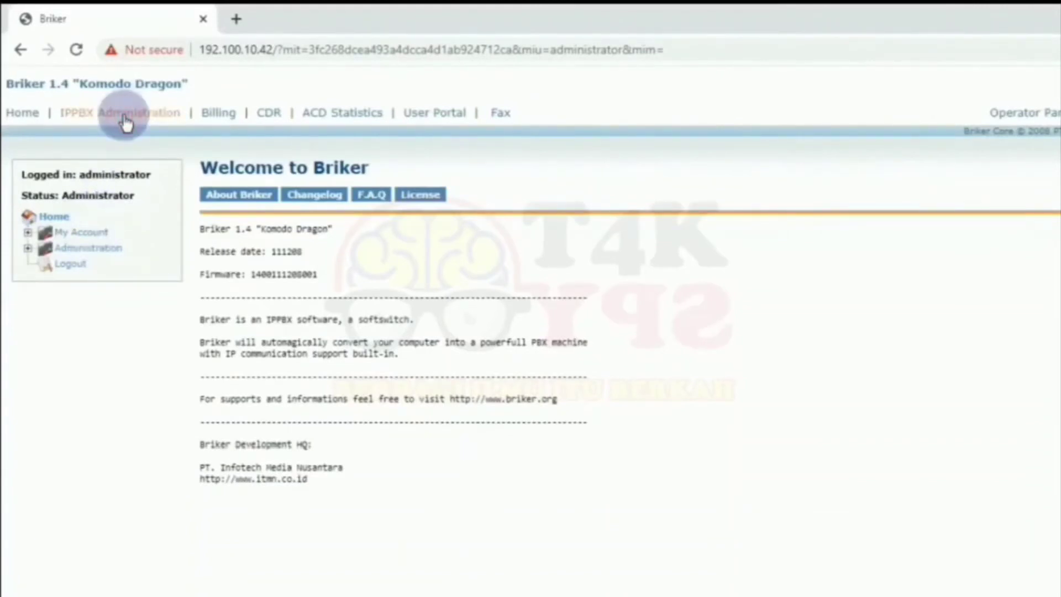
left_click(126, 116)
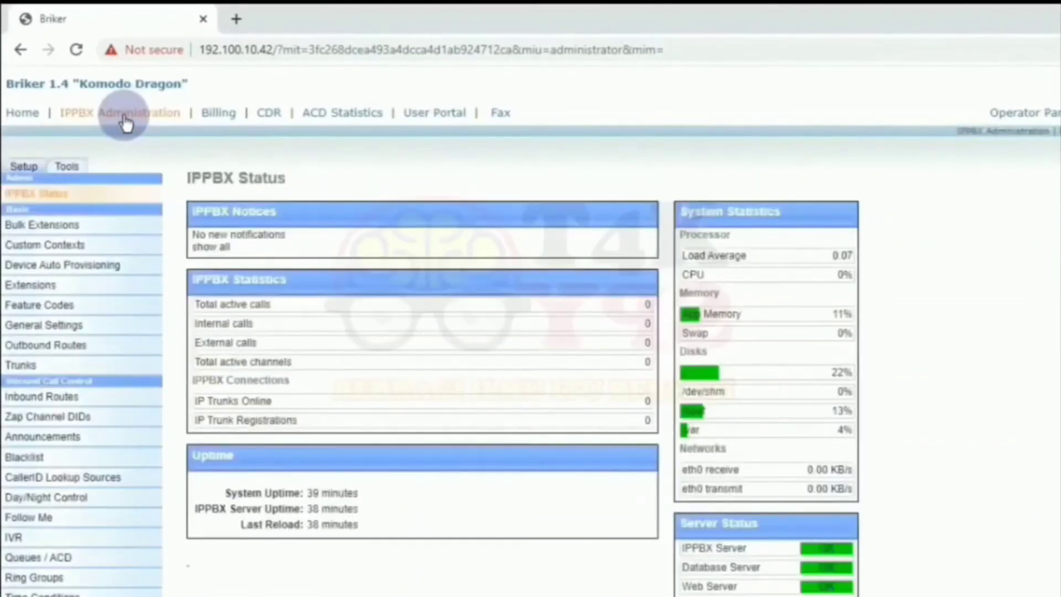
left_click(80, 284)
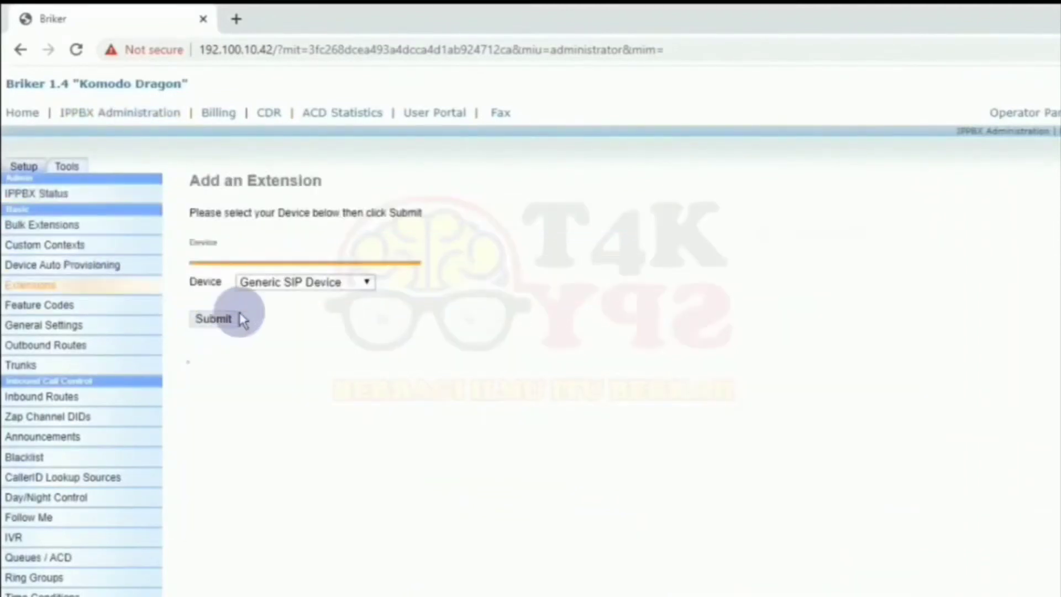
Start a Generic SIP Device extension with User Extension 1001 and the user's display name.
left_click(229, 318)
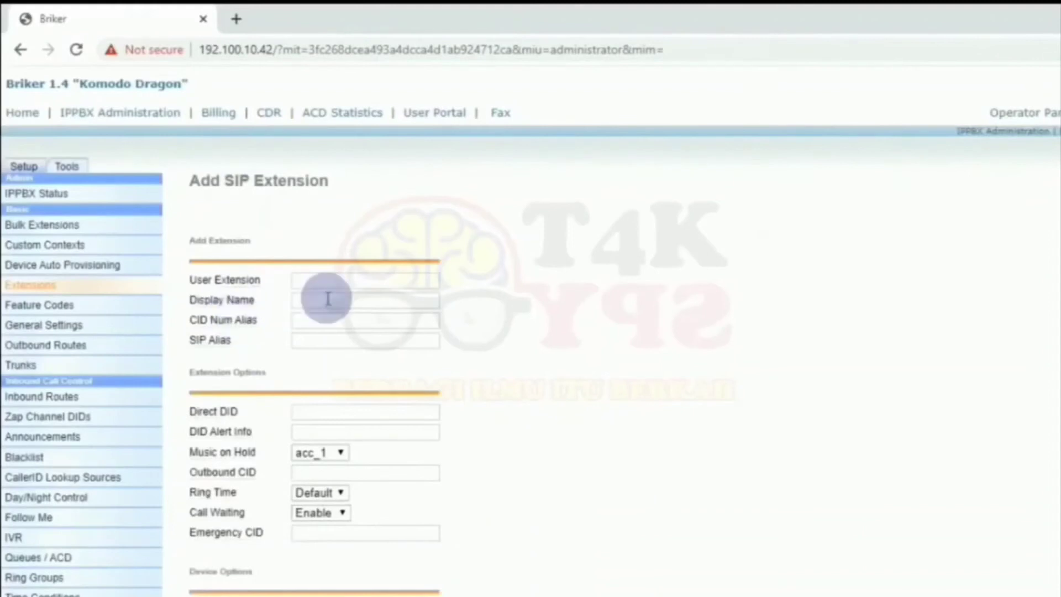
left_click(343, 283)
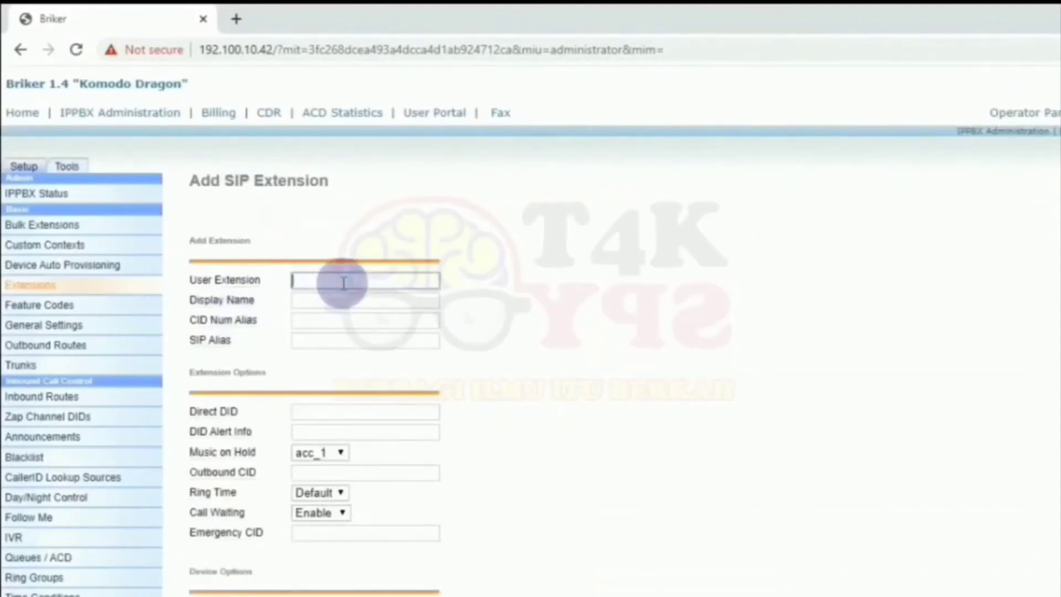
type("1001")
left_click(356, 300)
type("wahyu")
left_click(344, 339)
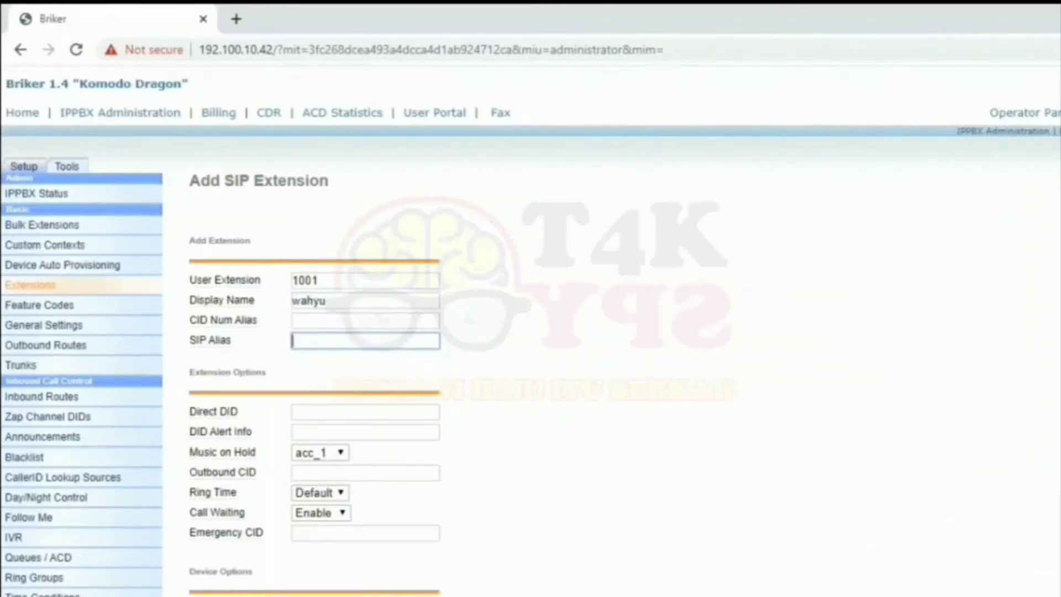
Set accountcode 1001 and the extension secret, then submit extension 1001.
scroll(531, 359, "down", 3)
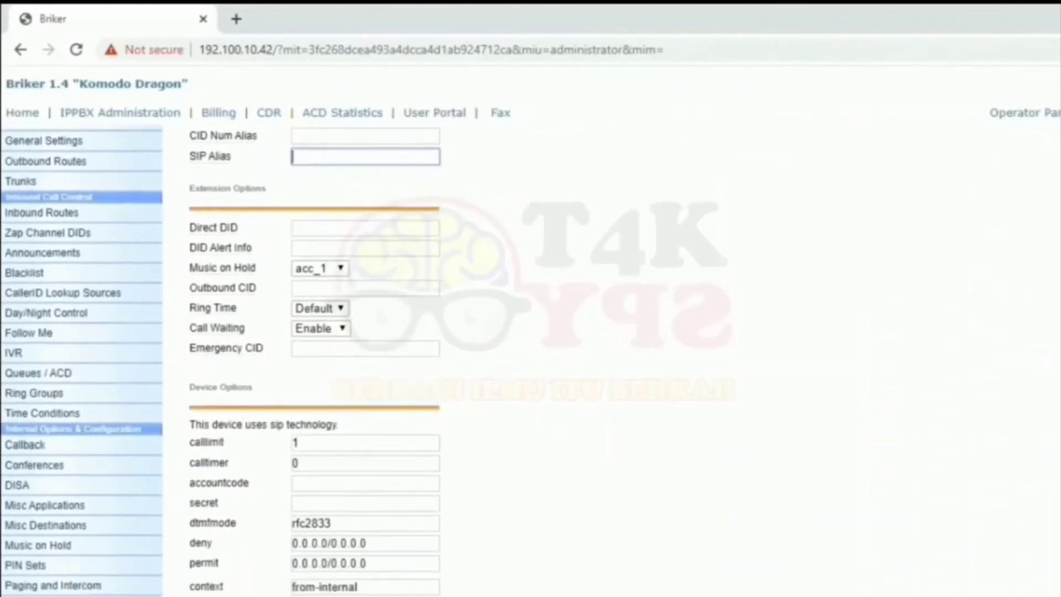
left_click(402, 481)
type("1001")
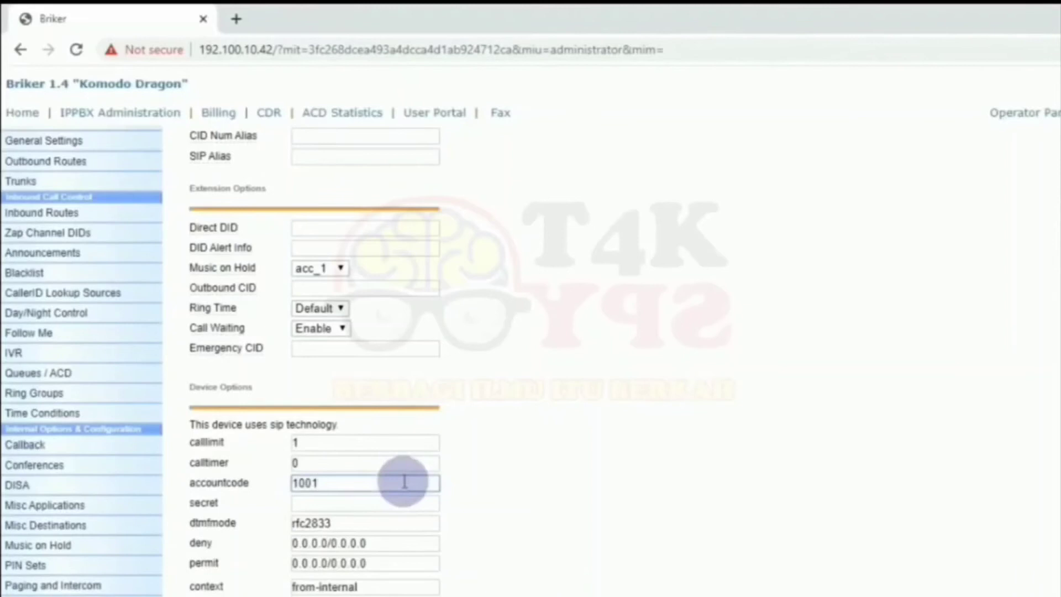
left_click(397, 503)
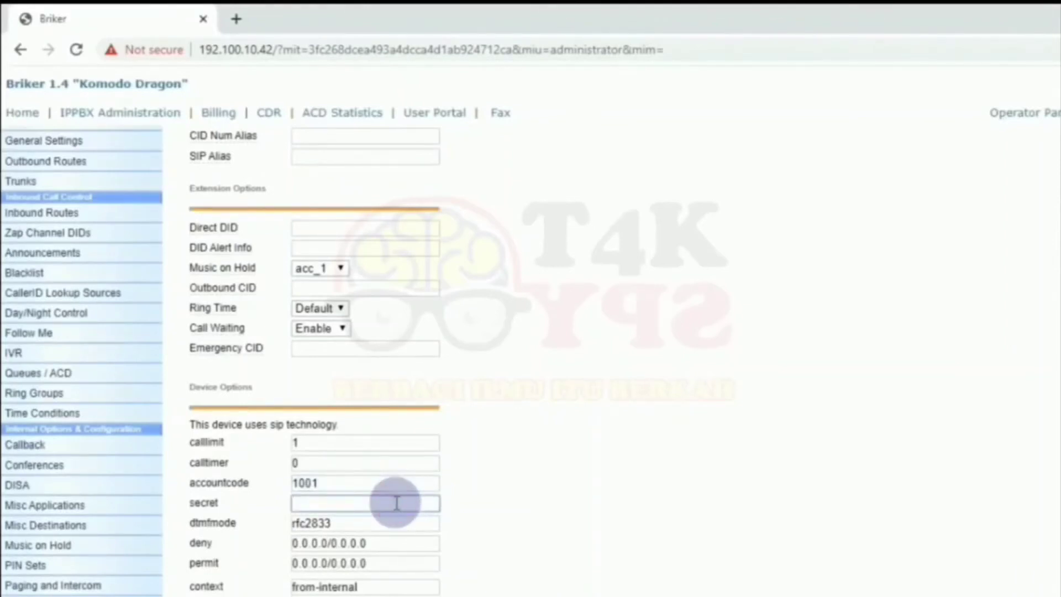
type("1")
key("BackSpace")
type("1001")
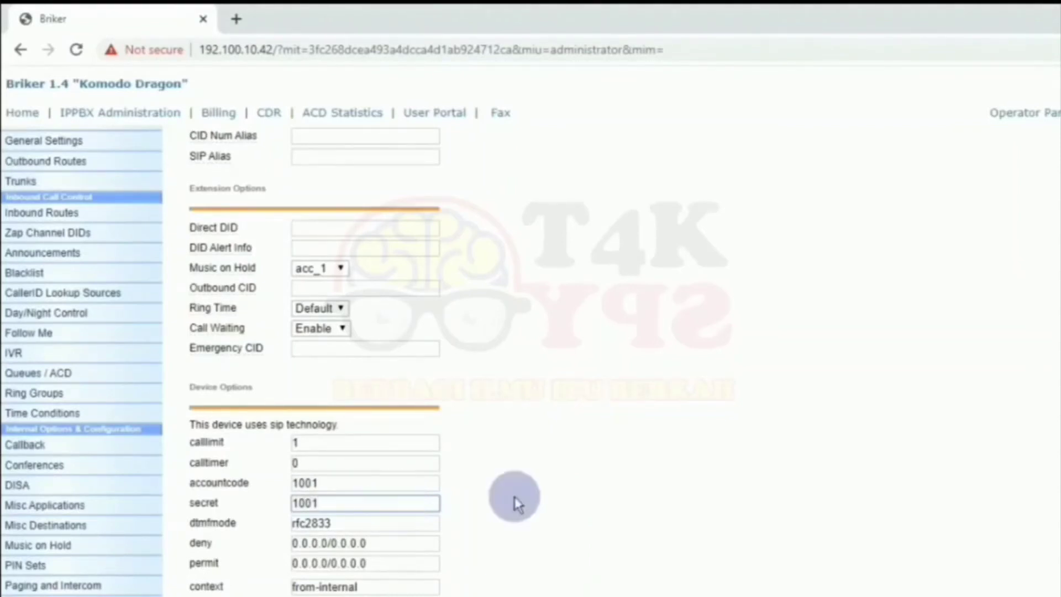
scroll(531, 359, "down", 8)
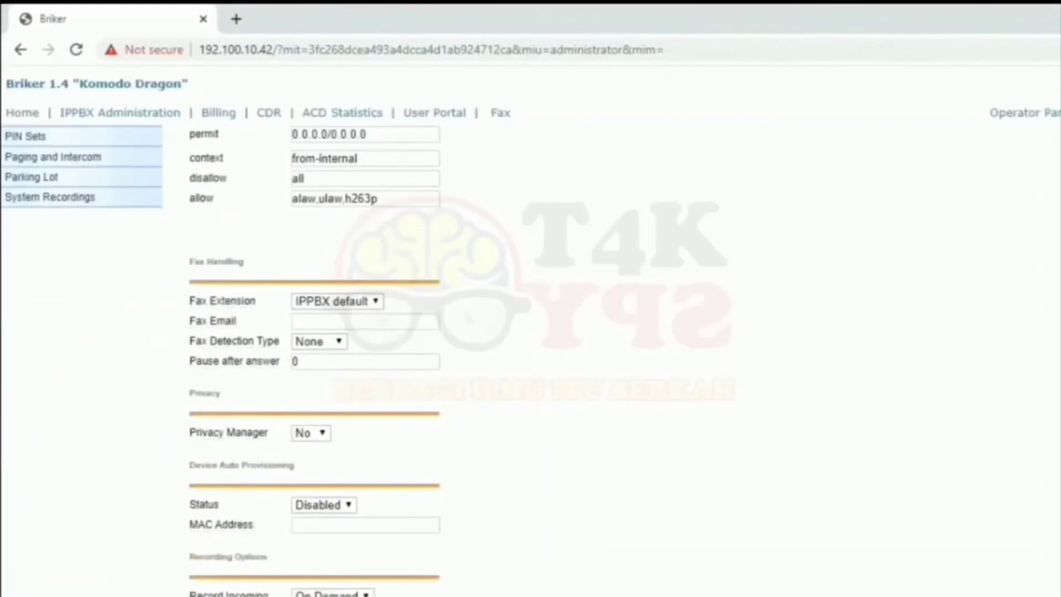
scroll(315, 359, "down", 4)
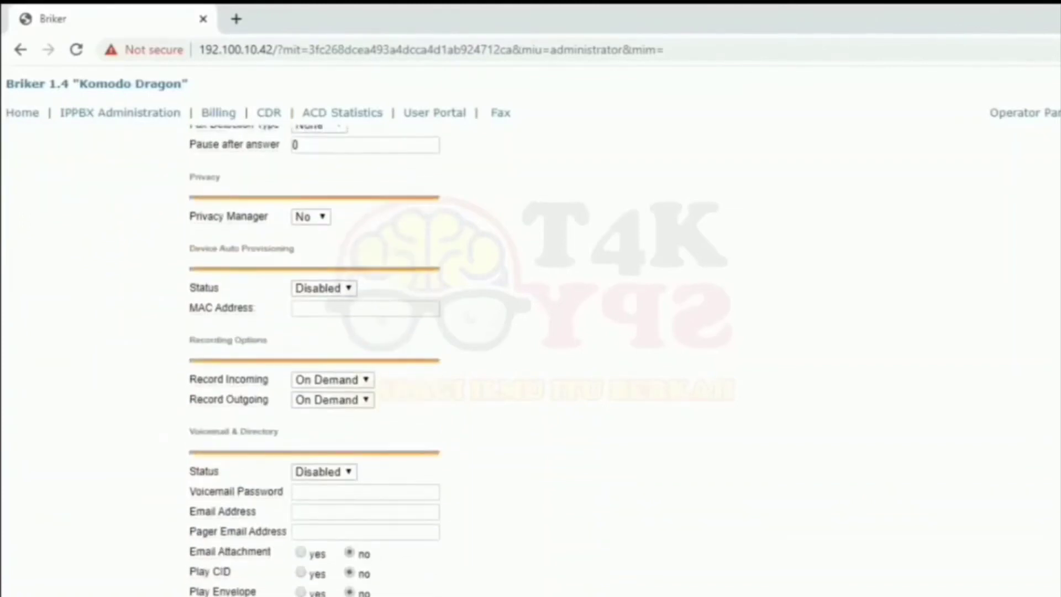
scroll(315, 359, "down", 1)
scroll(315, 359, "up", 1)
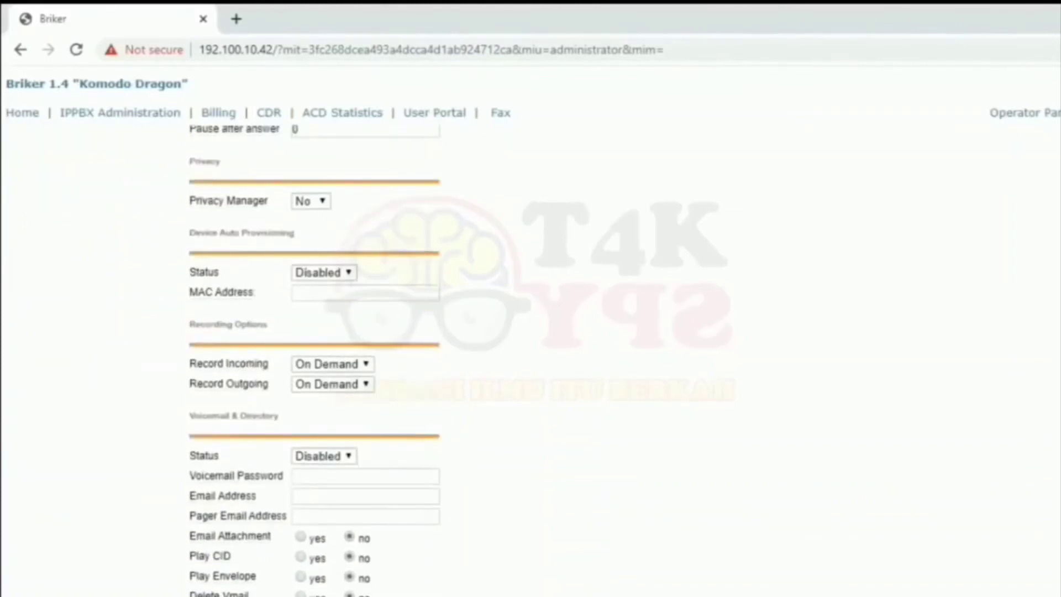
scroll(315, 359, "down", 2)
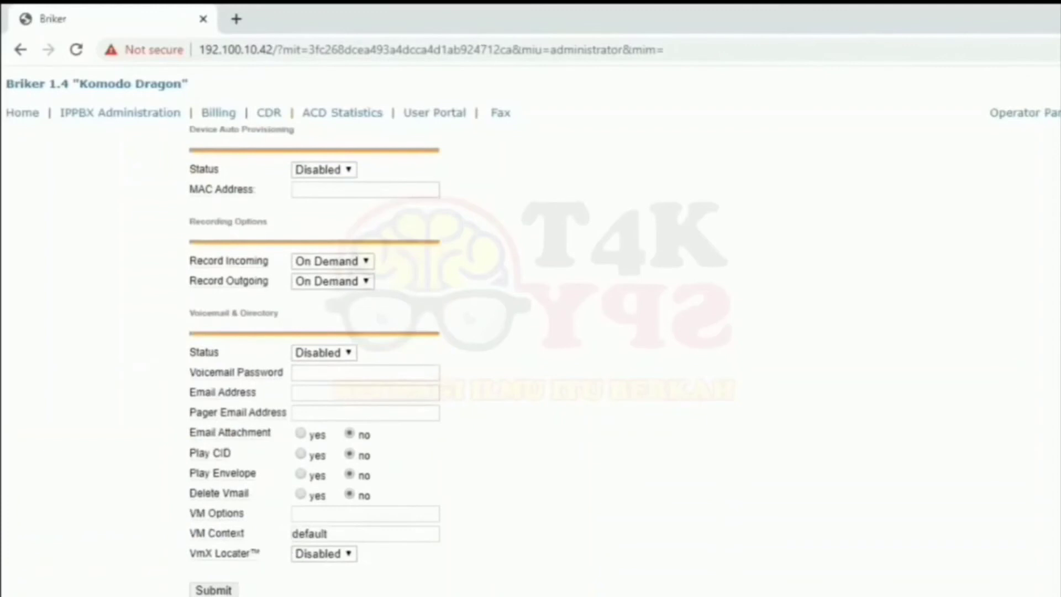
left_click(207, 587)
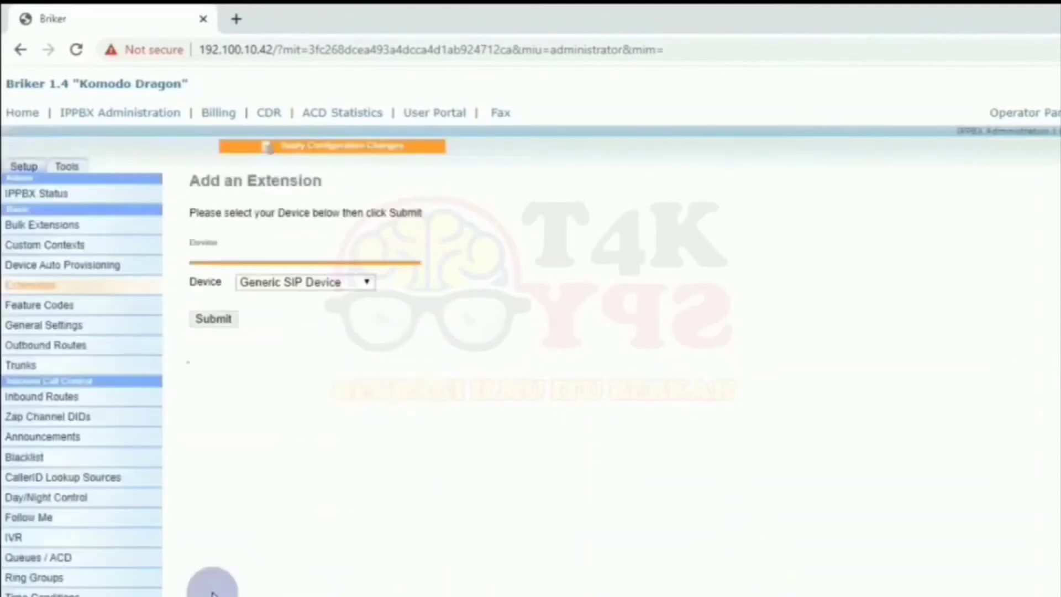
Apply the pending configuration changes and continue with the PBX reload.
left_click(357, 148)
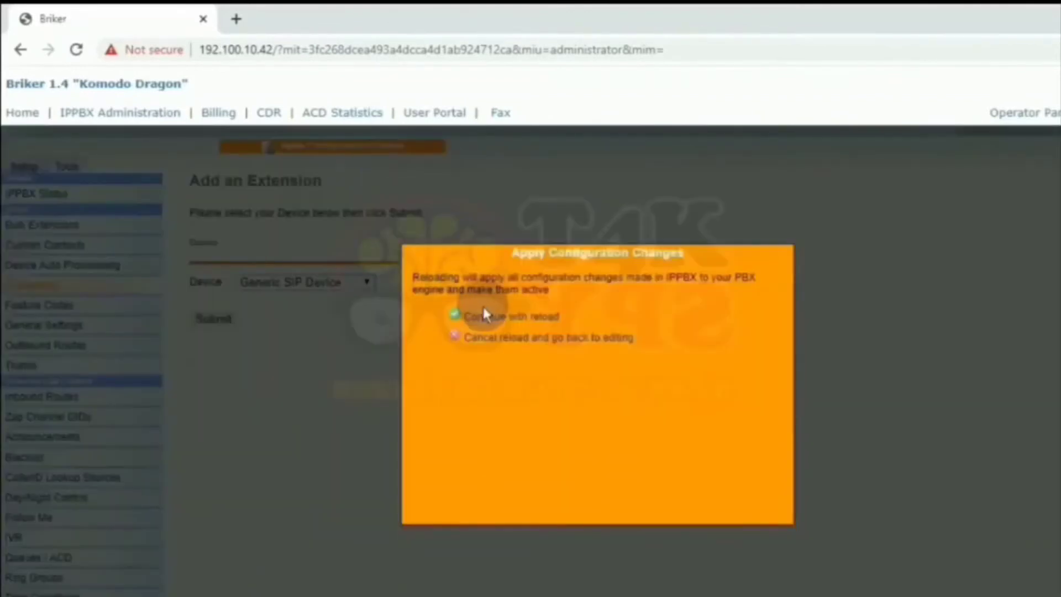
left_click(484, 314)
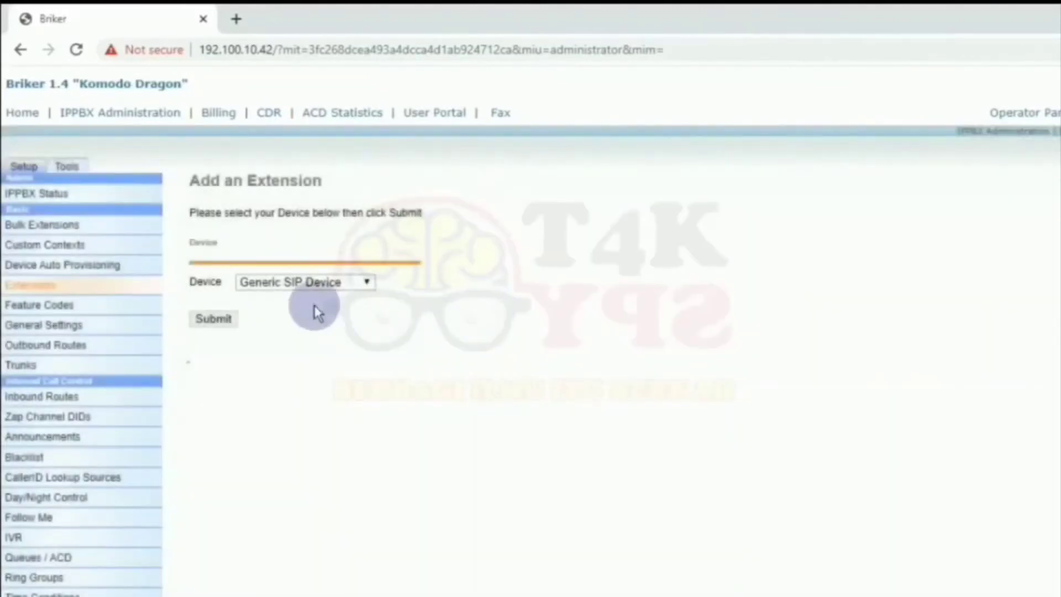
Start a second Generic SIP Device extension with User Extension 1002 and the user's display name.
left_click(214, 319)
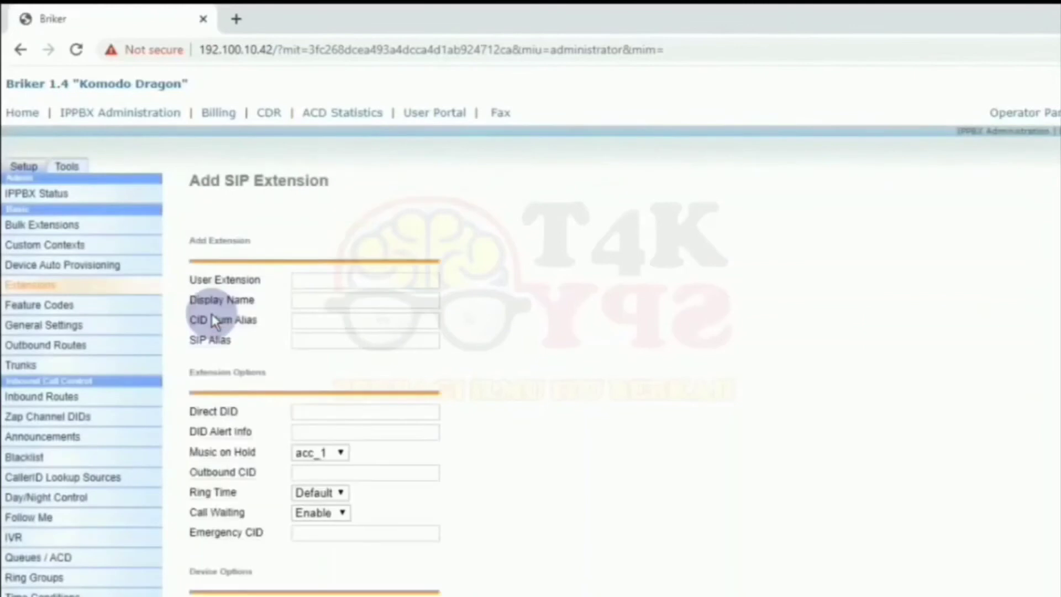
left_click(318, 280)
type("1002")
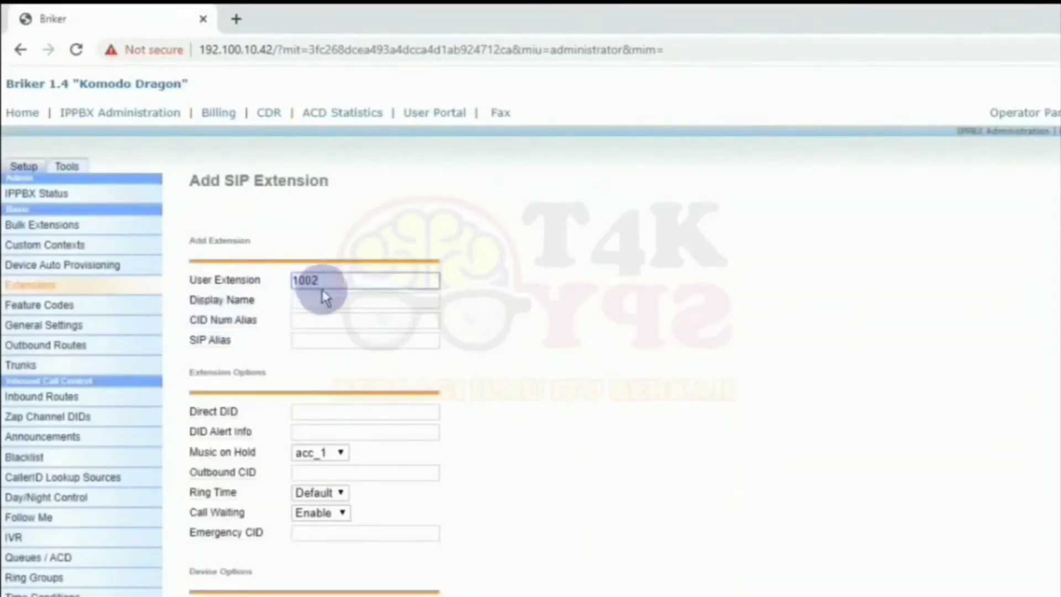
left_click(329, 303)
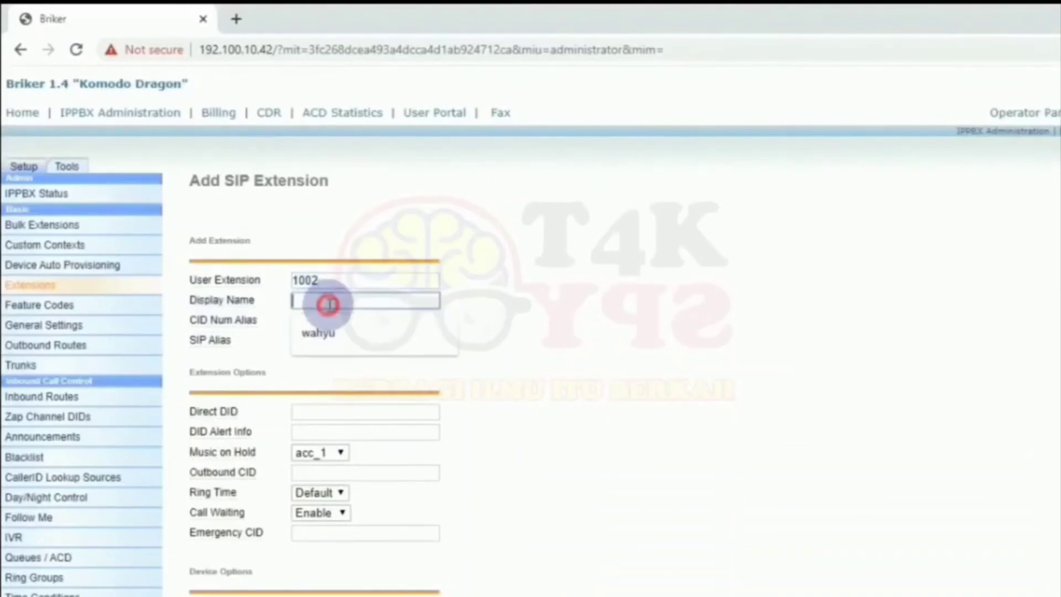
type("agust")
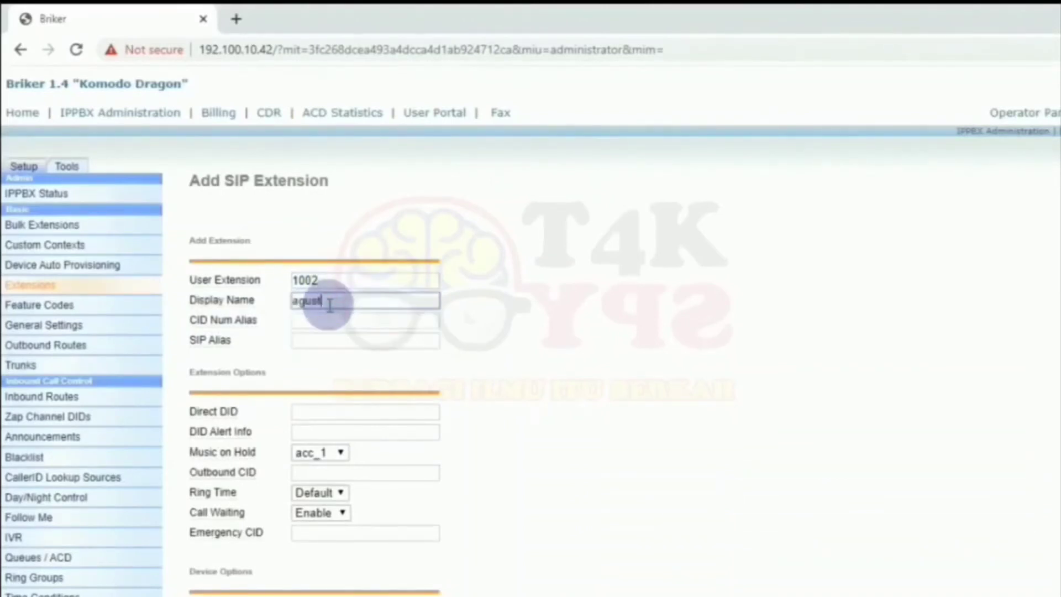
type("ian")
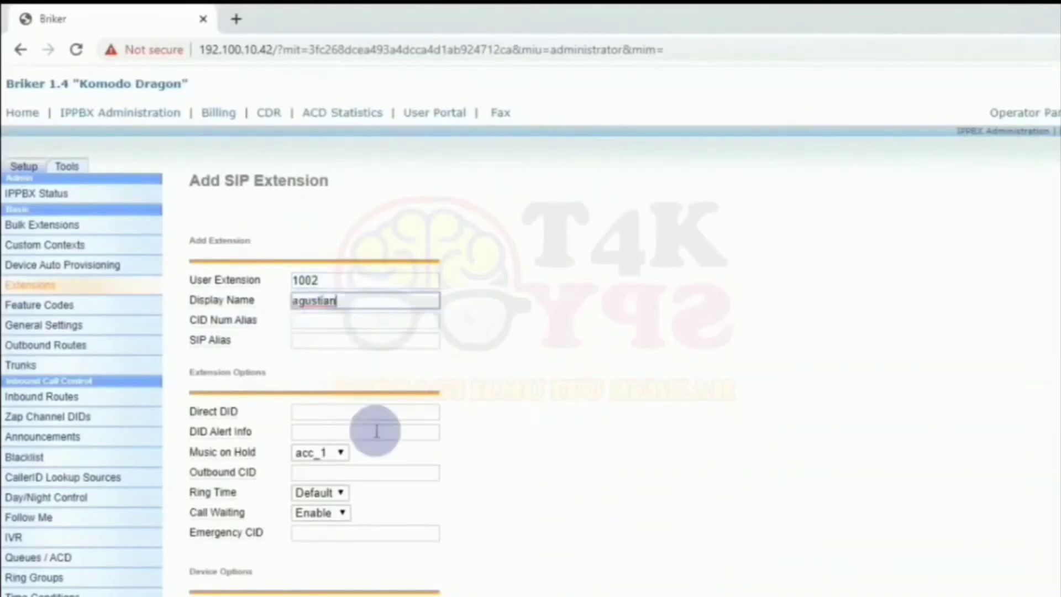
Set accountcode 1002 and the extension secret, then submit extension 1002.
scroll(881, 381, "down", 8)
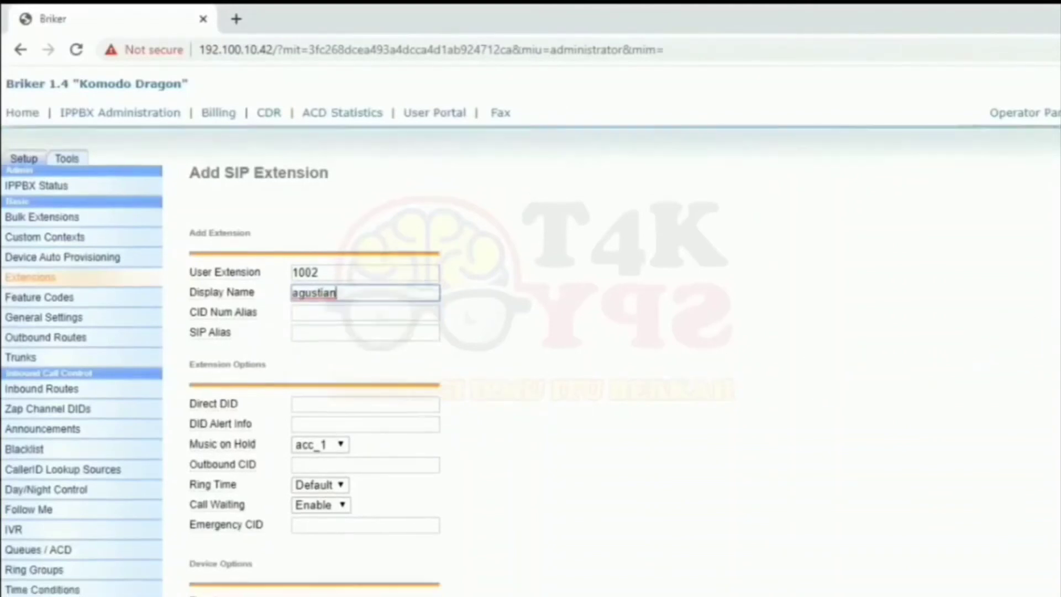
scroll(531, 359, "down", 1)
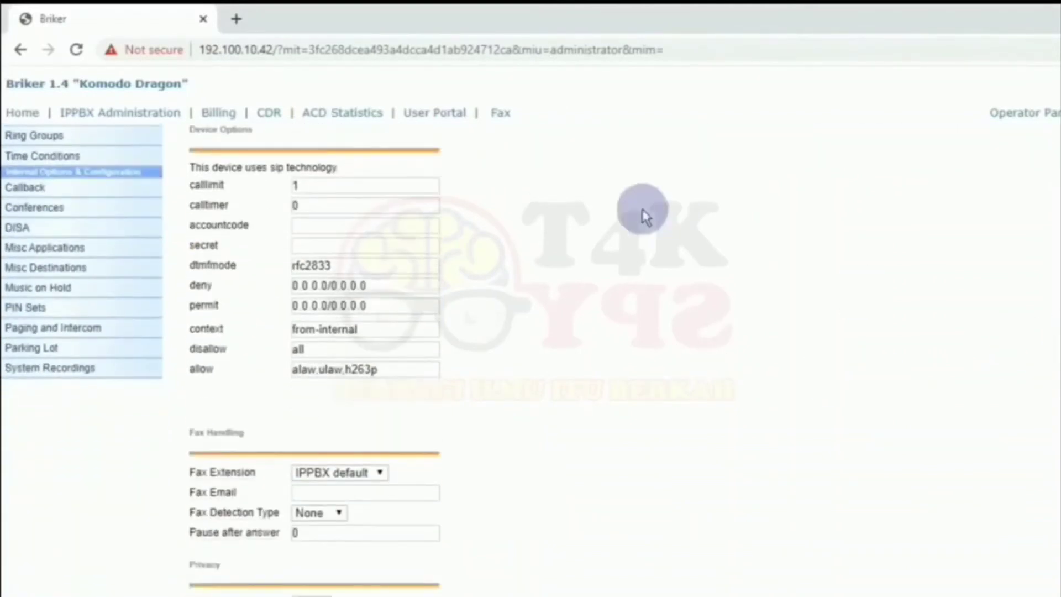
left_click(416, 226)
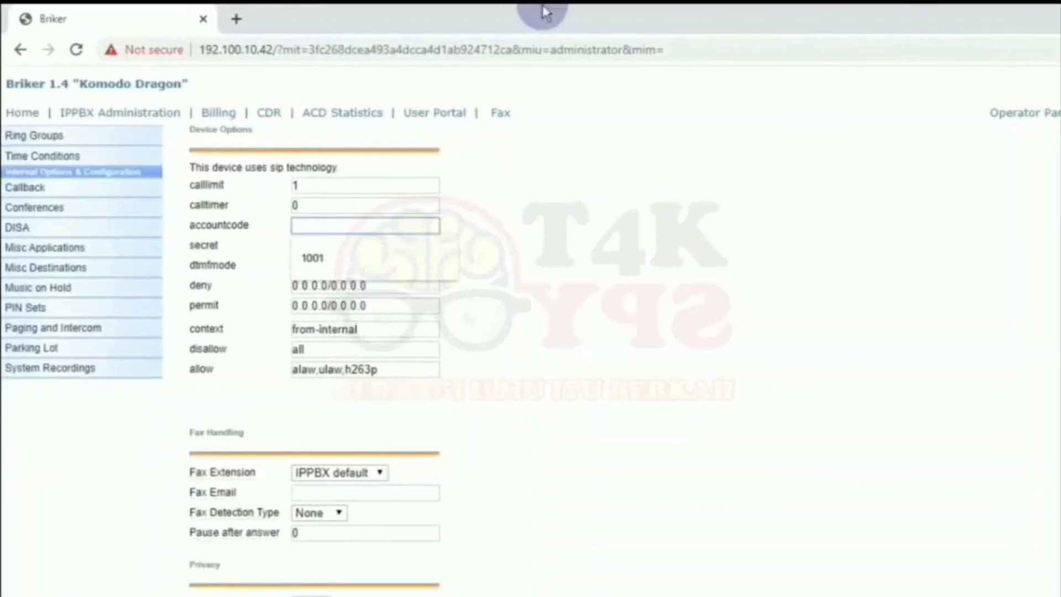
type("1002")
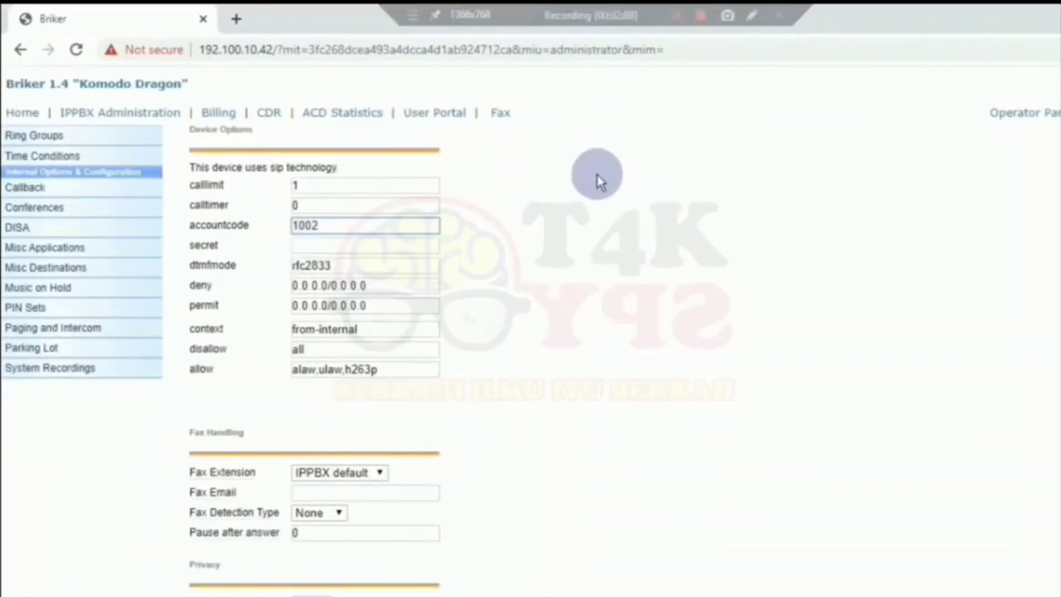
left_click(346, 250)
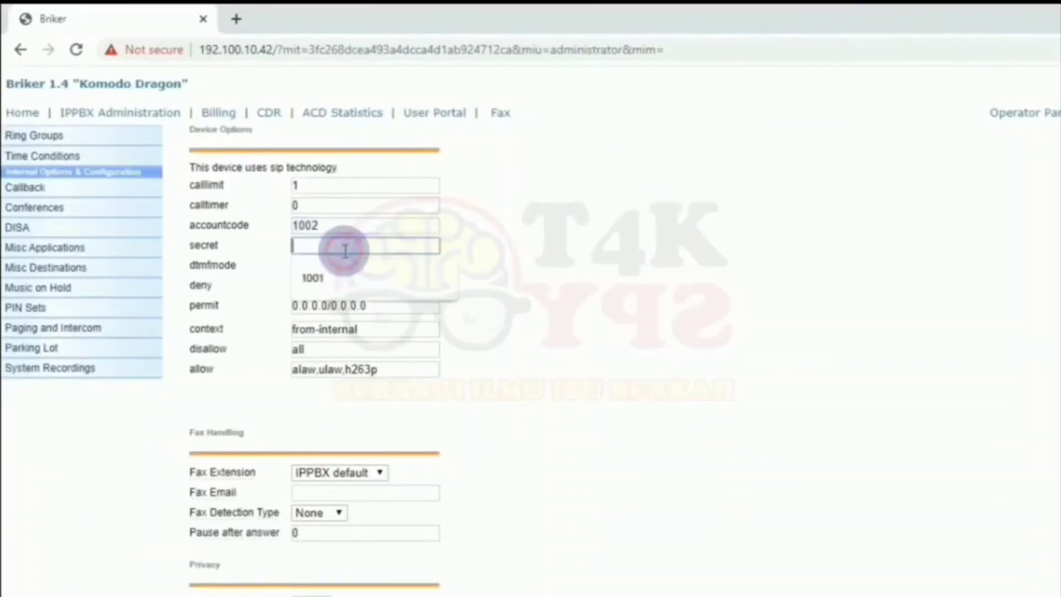
type("1002")
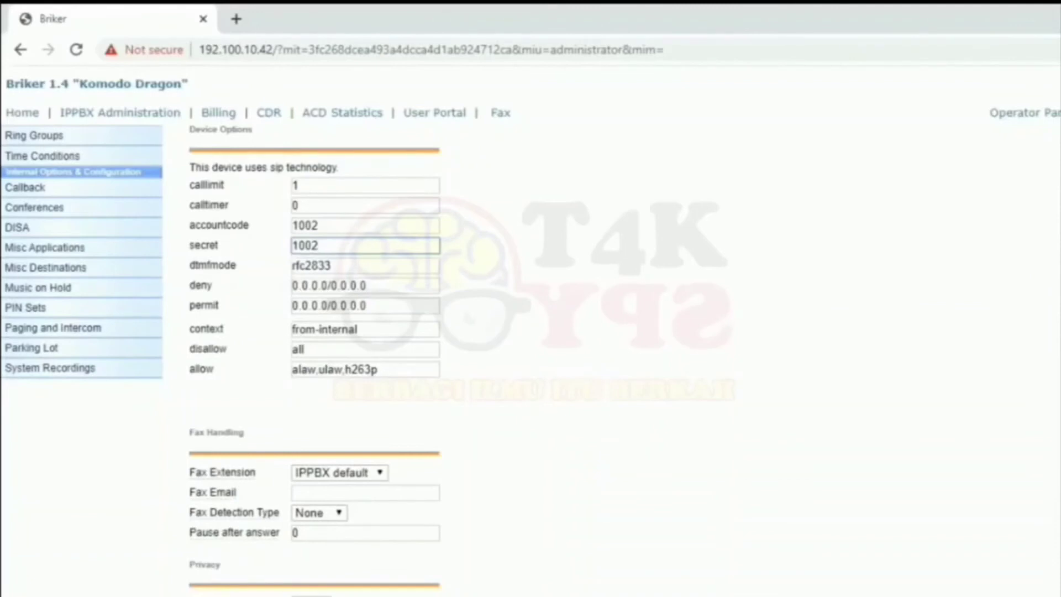
scroll(365, 332, "down", 9)
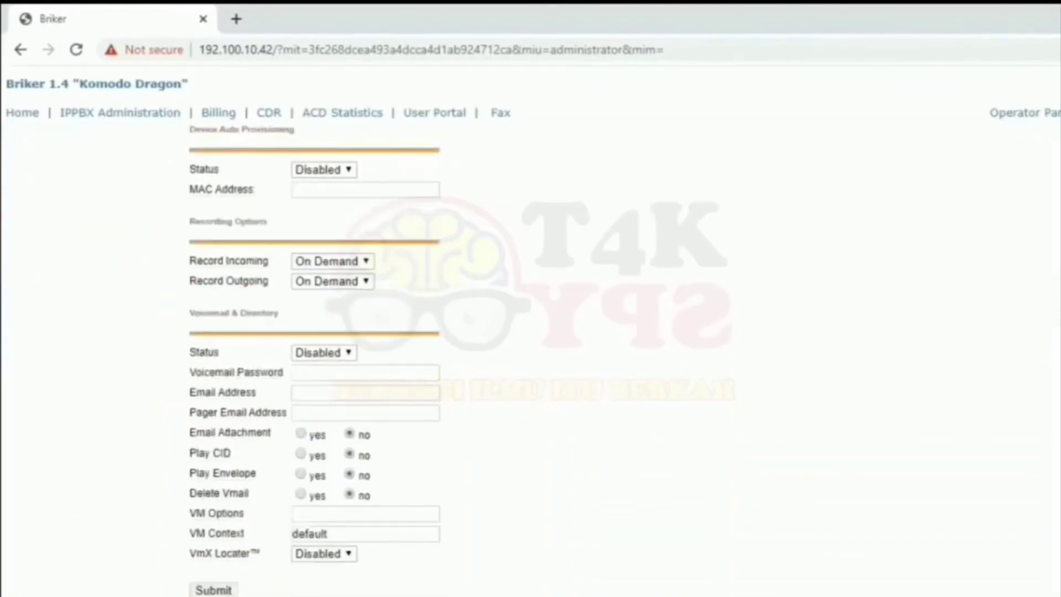
left_click(203, 590)
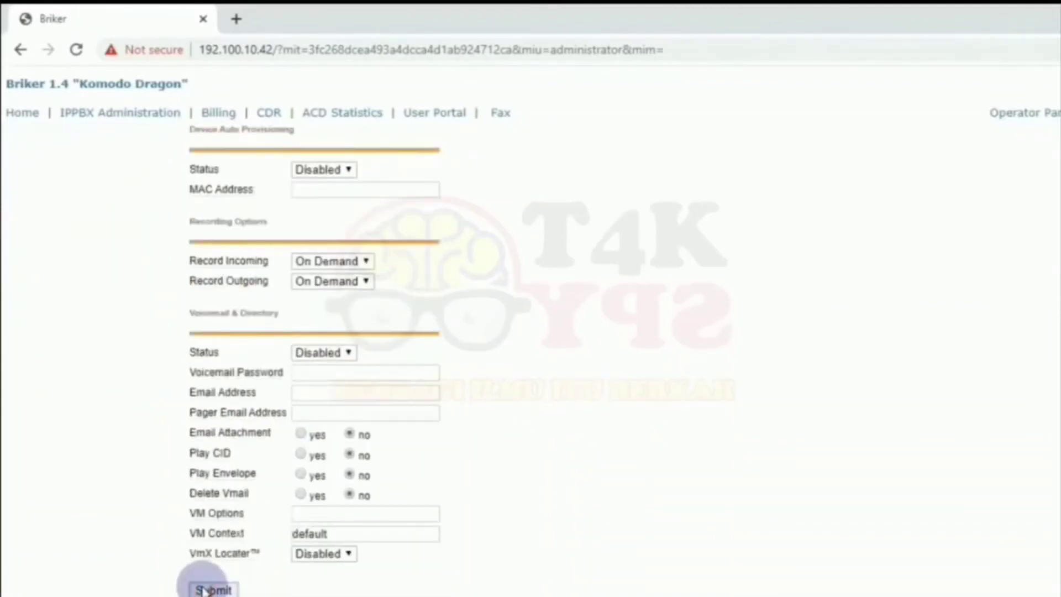
Apply the configuration changes and continue with the PBX reload.
left_click(359, 270)
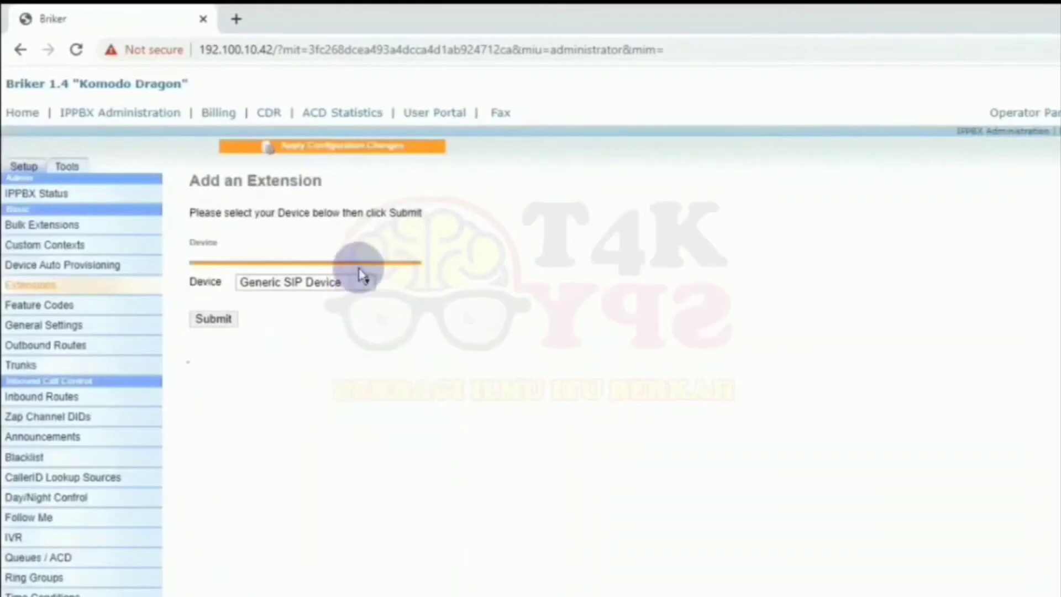
left_click(369, 143)
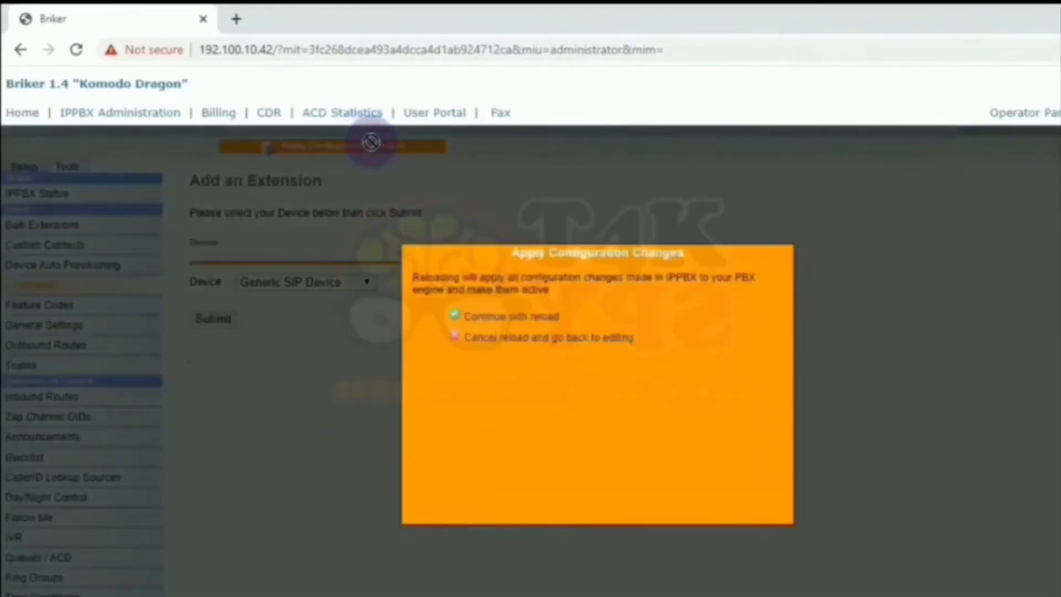
left_click(500, 318)
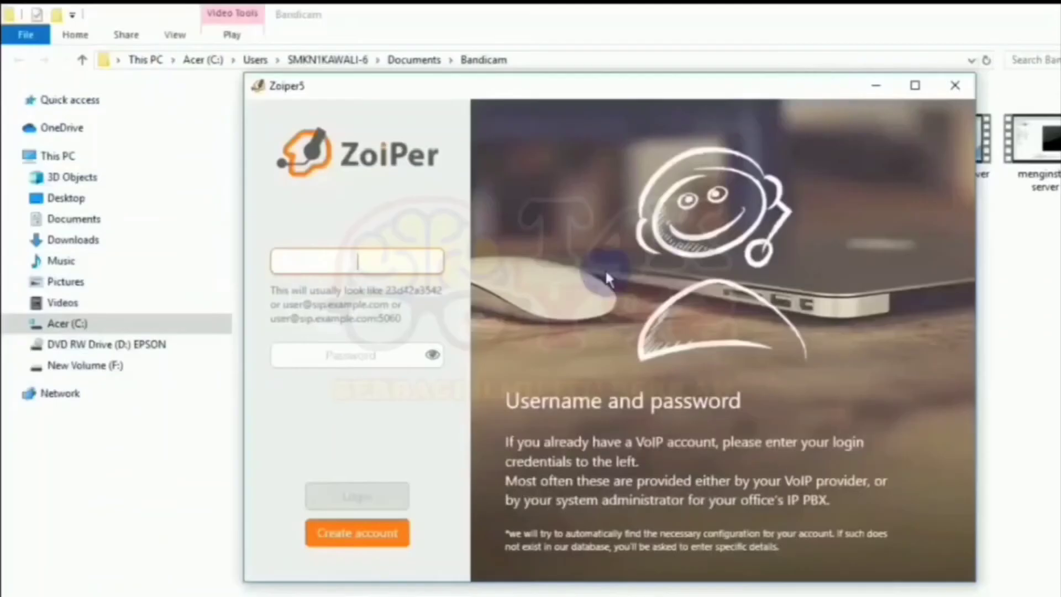
left_click(397, 261)
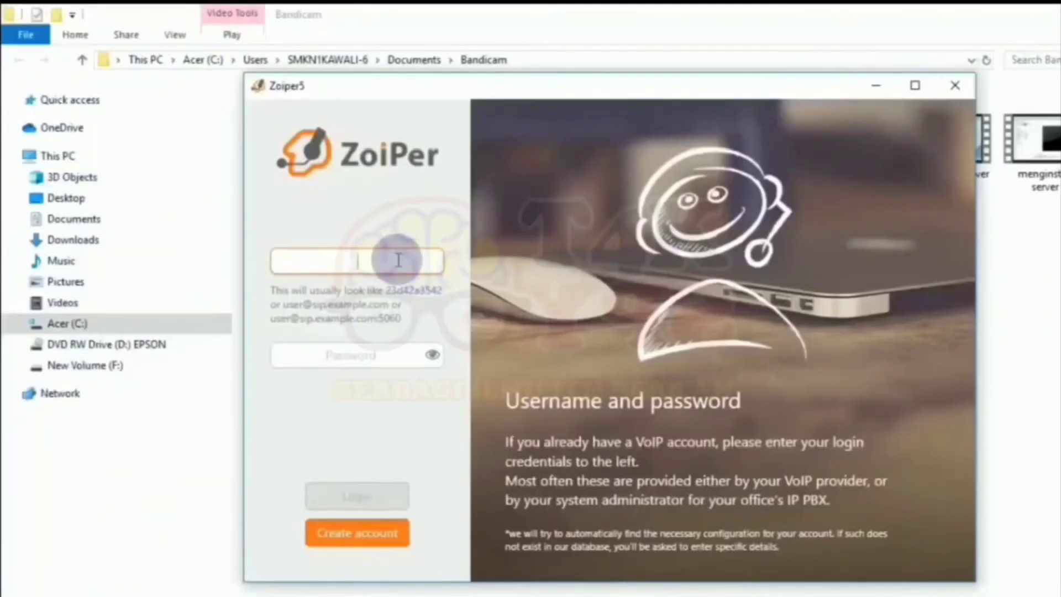
type("1001")
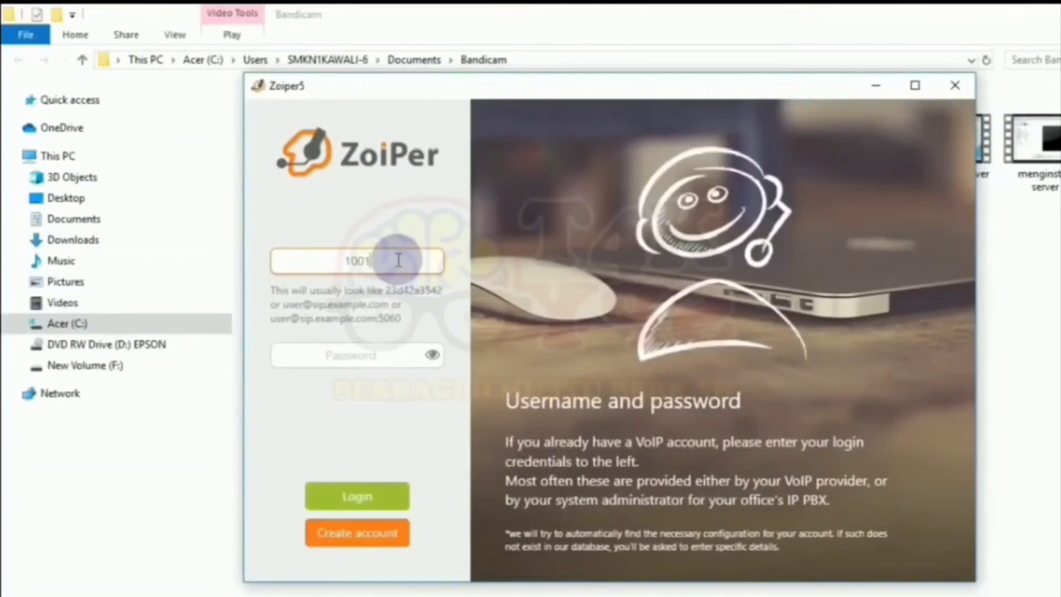
type("@192.100.10.42")
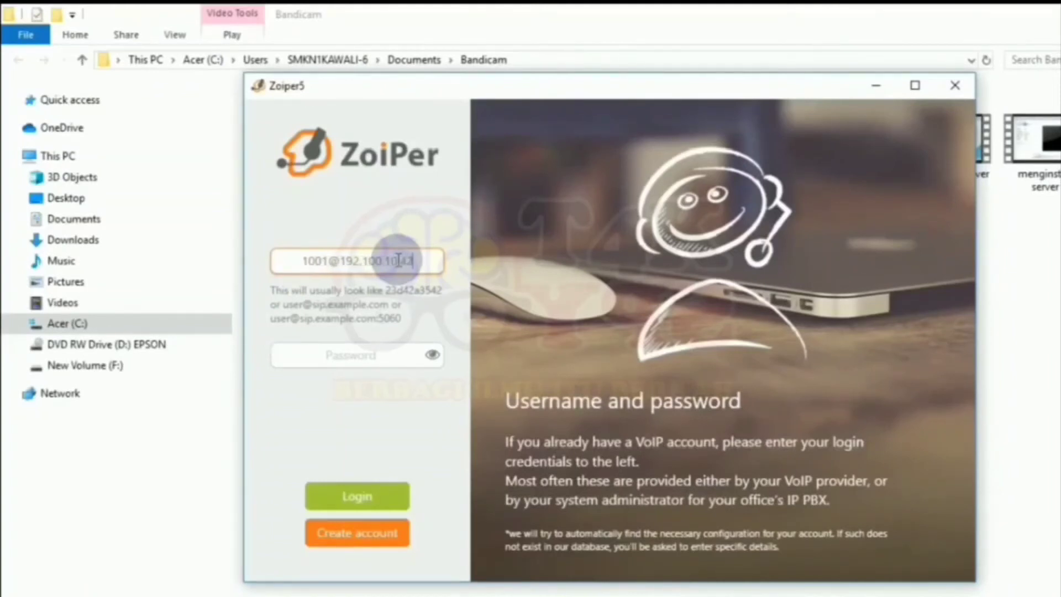
left_click(372, 356)
type("1001")
left_click(374, 489)
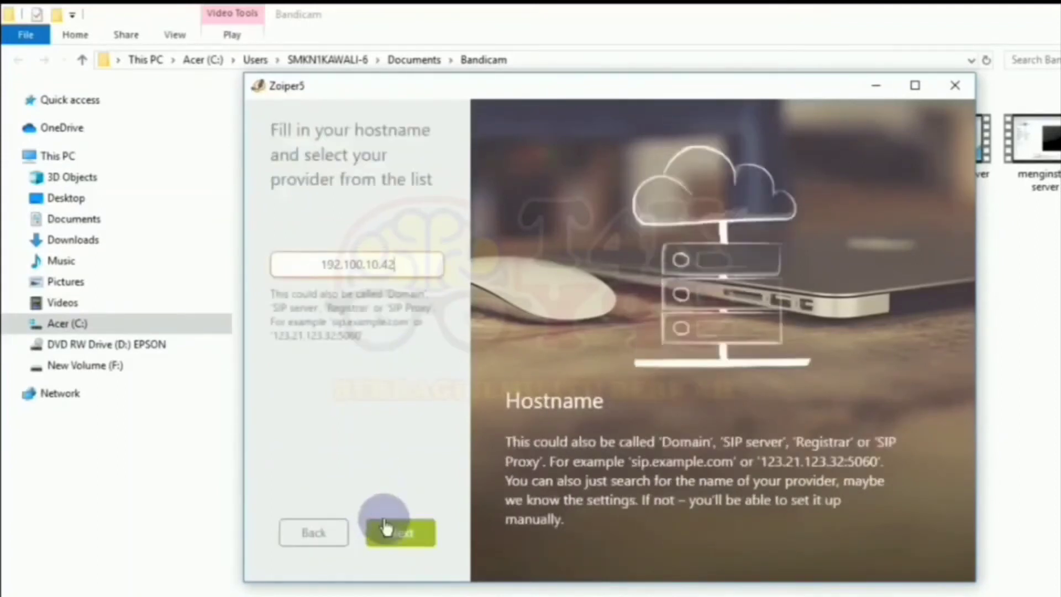
left_click(390, 531)
left_click(393, 534)
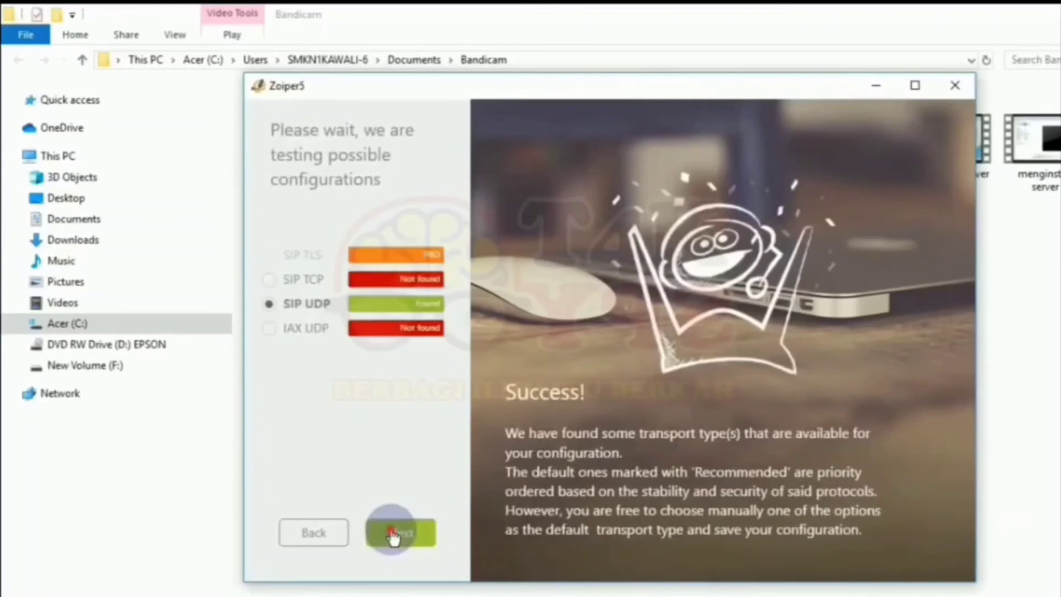
left_click(393, 534)
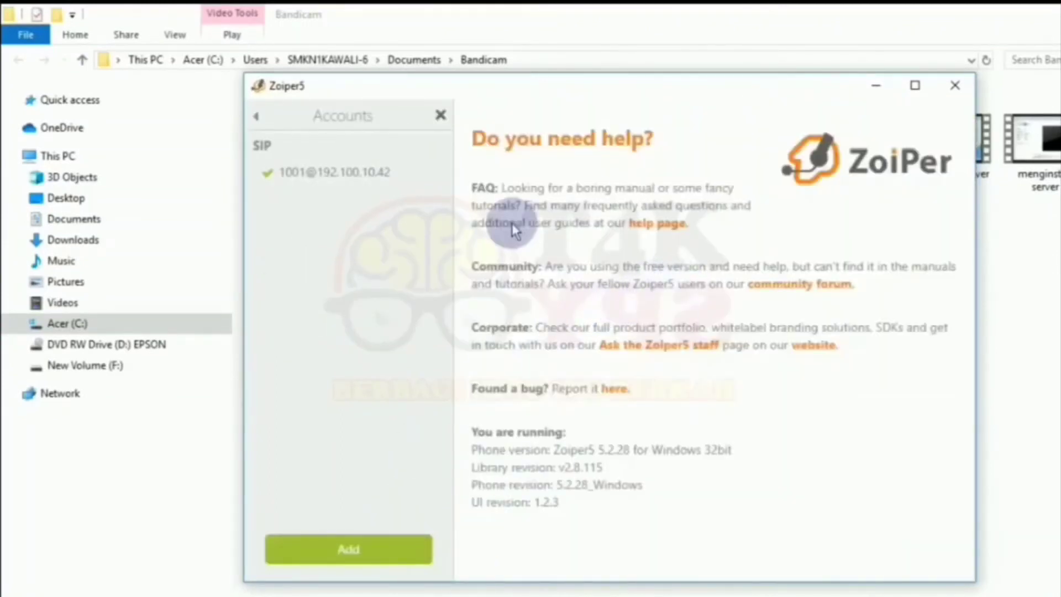
Search for 1002 in Zoiper5, call it from account 1001, then hang up.
left_click(439, 116)
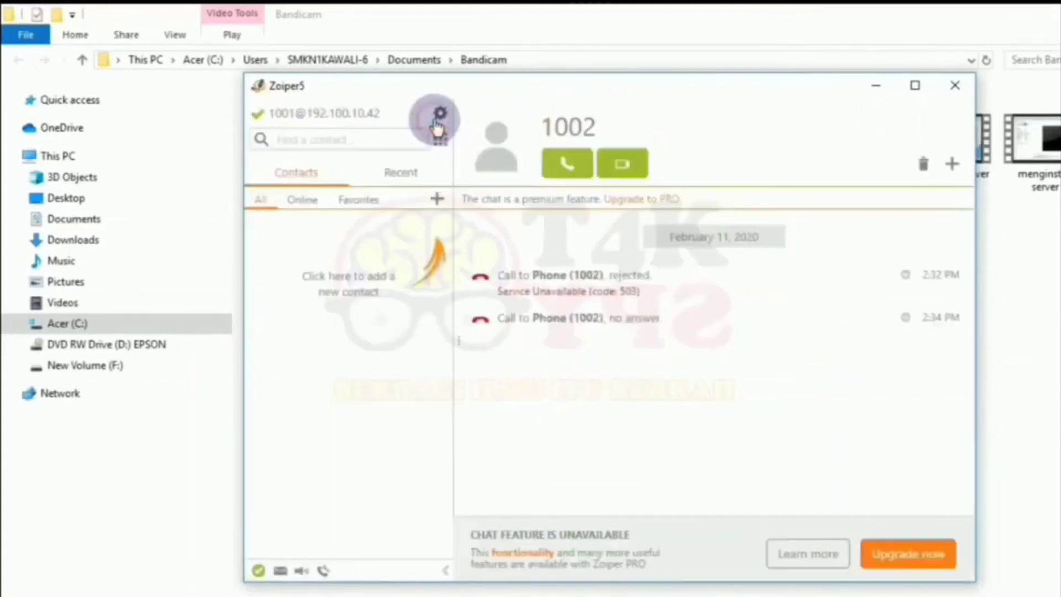
left_click(380, 140)
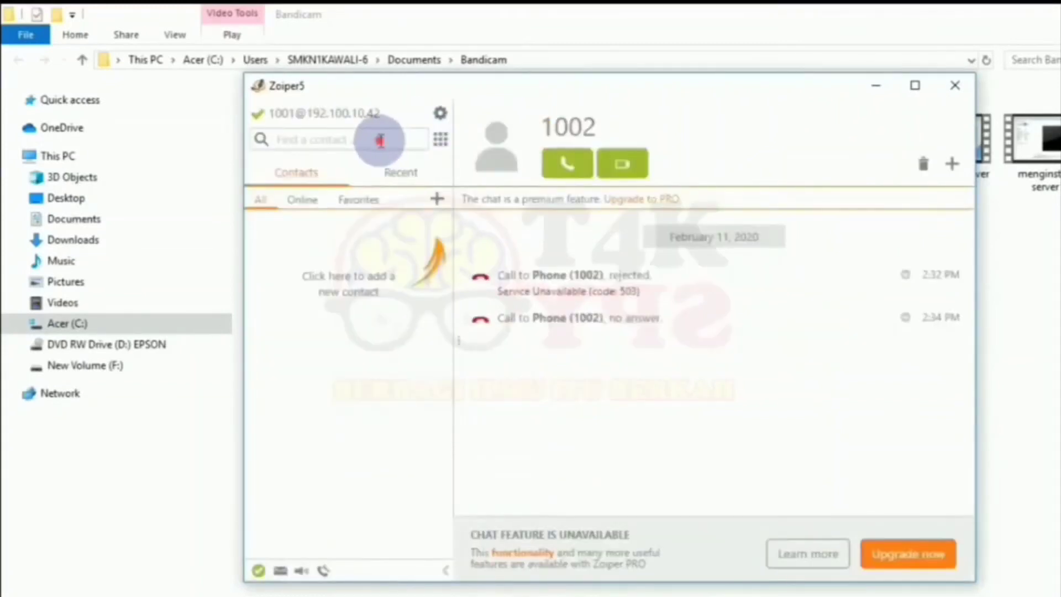
type("10")
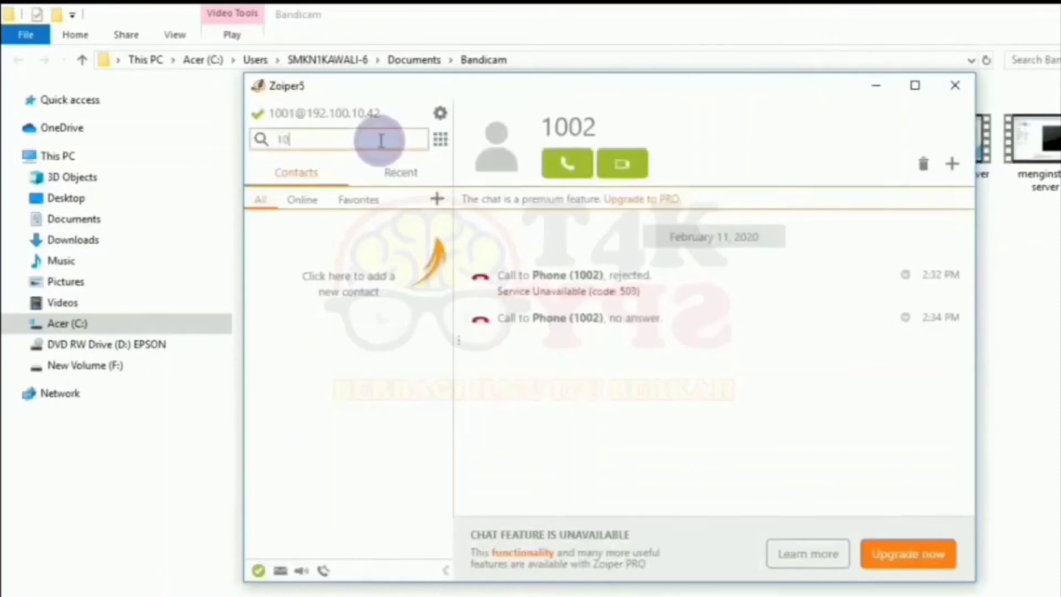
type("02")
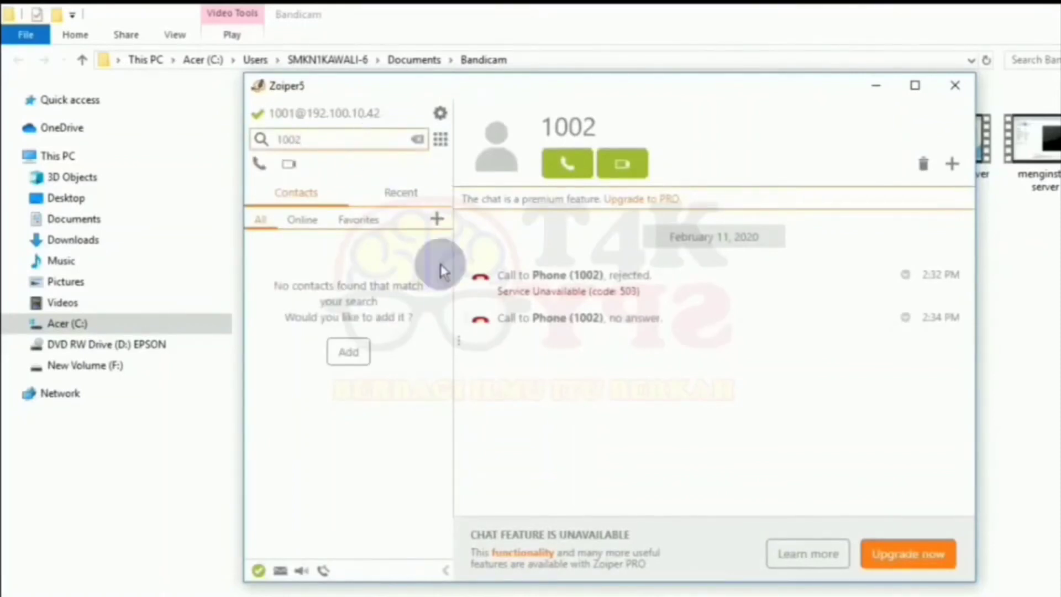
left_click(259, 166)
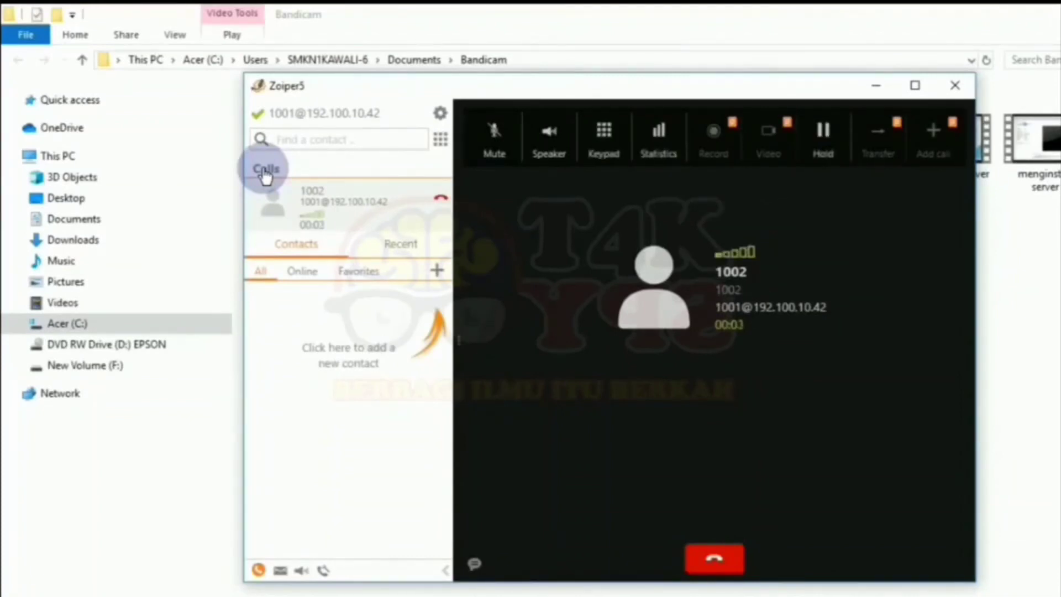
left_click(715, 561)
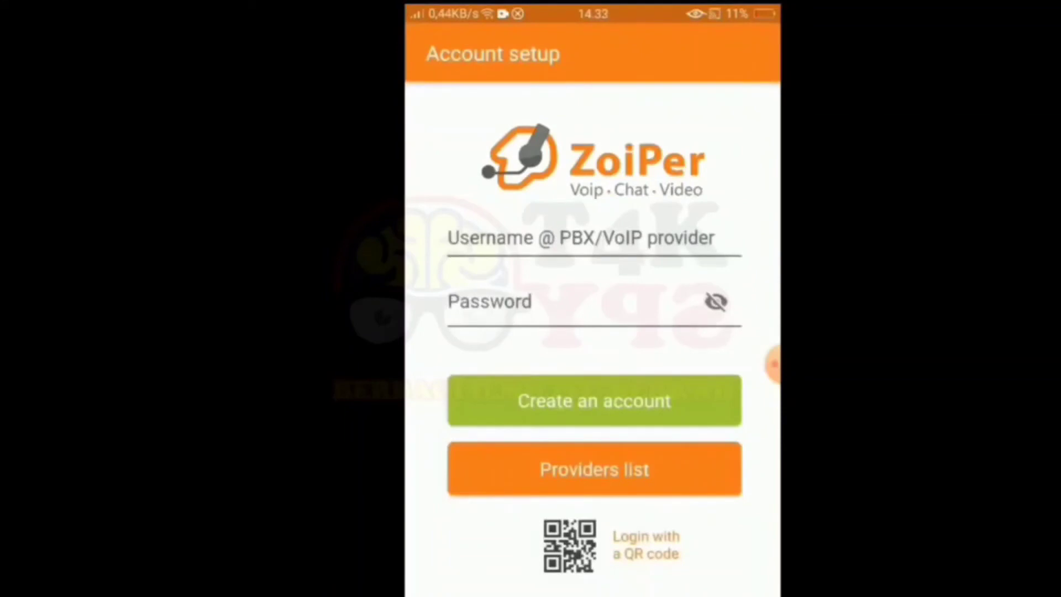
left_click(594, 239)
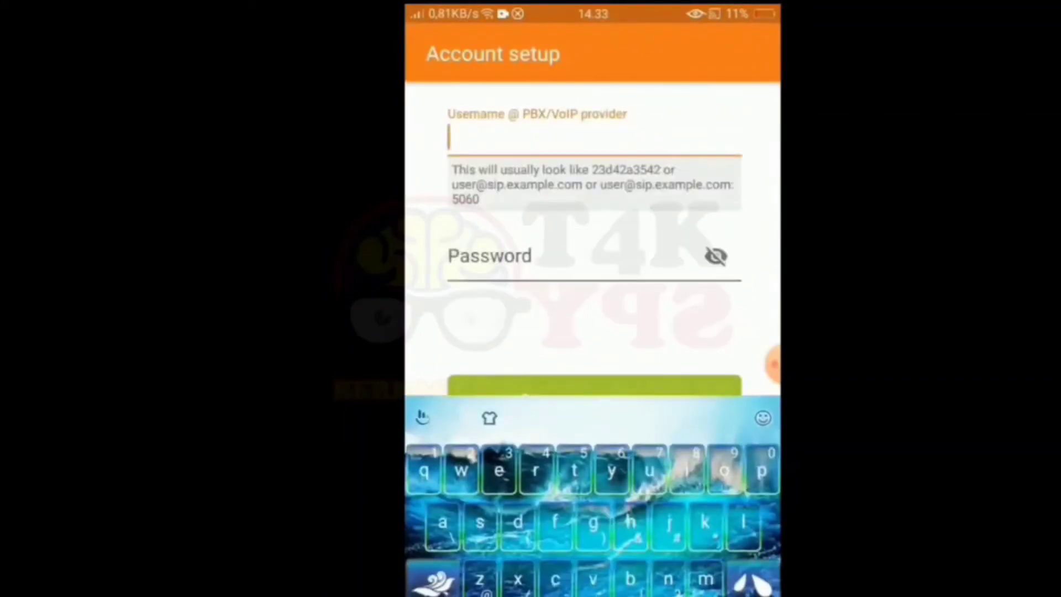
left_click(431, 589)
type("1002")
left_click(436, 578)
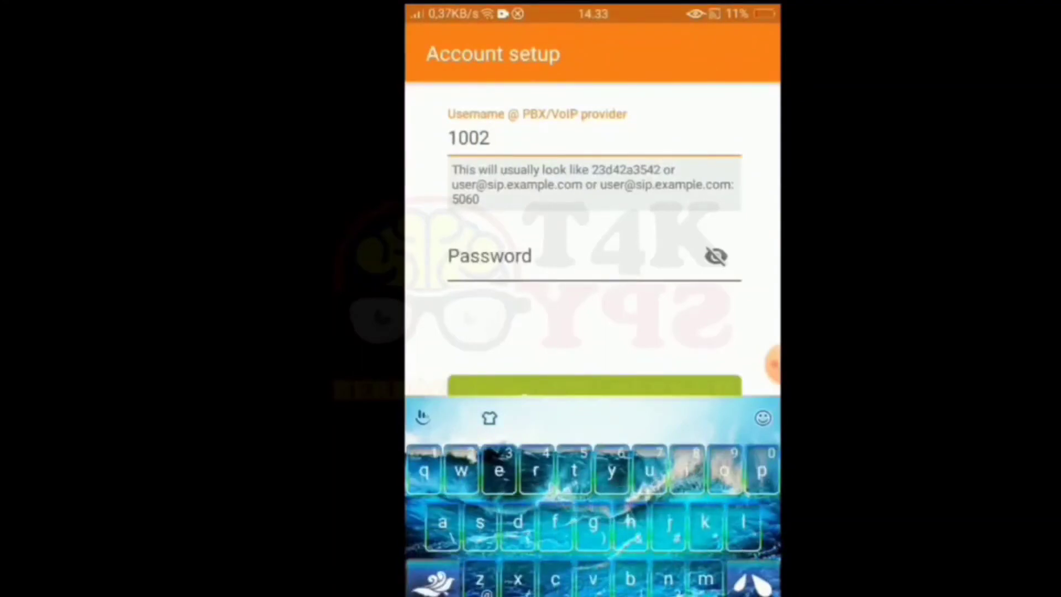
type("@")
left_click(434, 578)
type("192.100.10.")
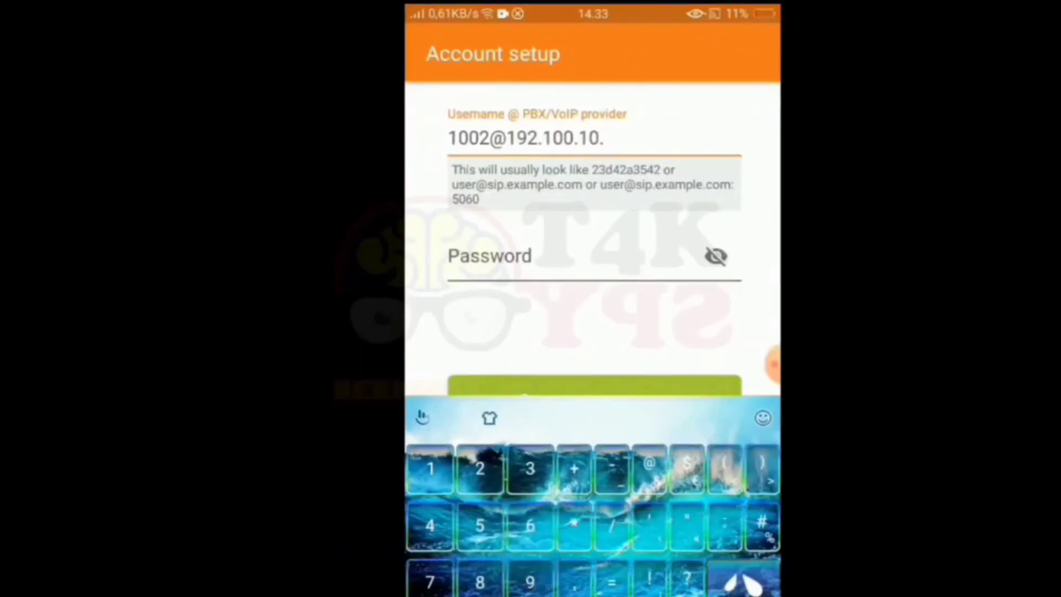
type("42")
left_click(552, 260)
left_click(434, 579)
type("1002")
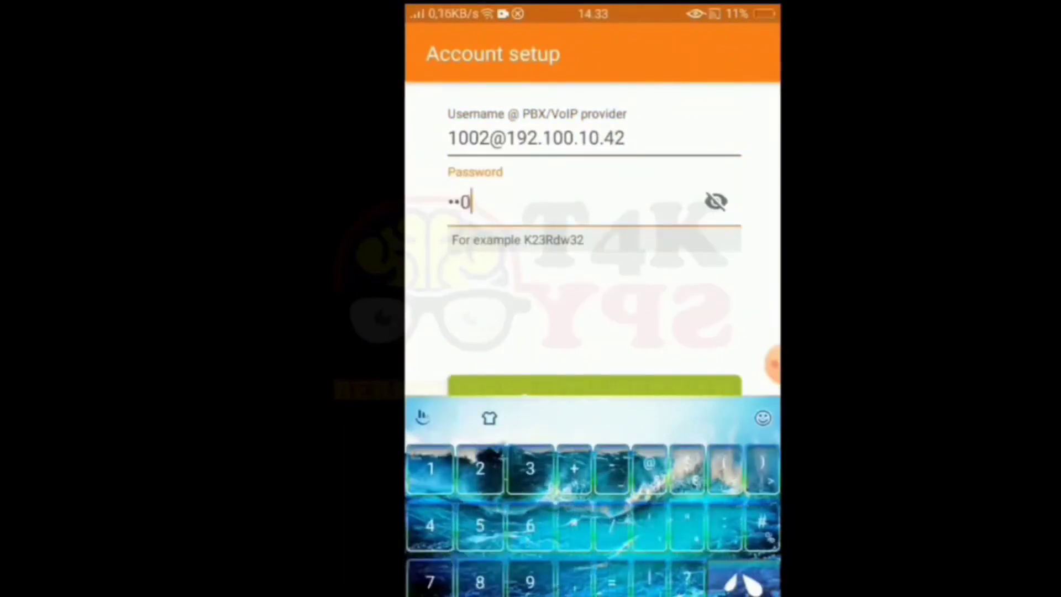
key("Return")
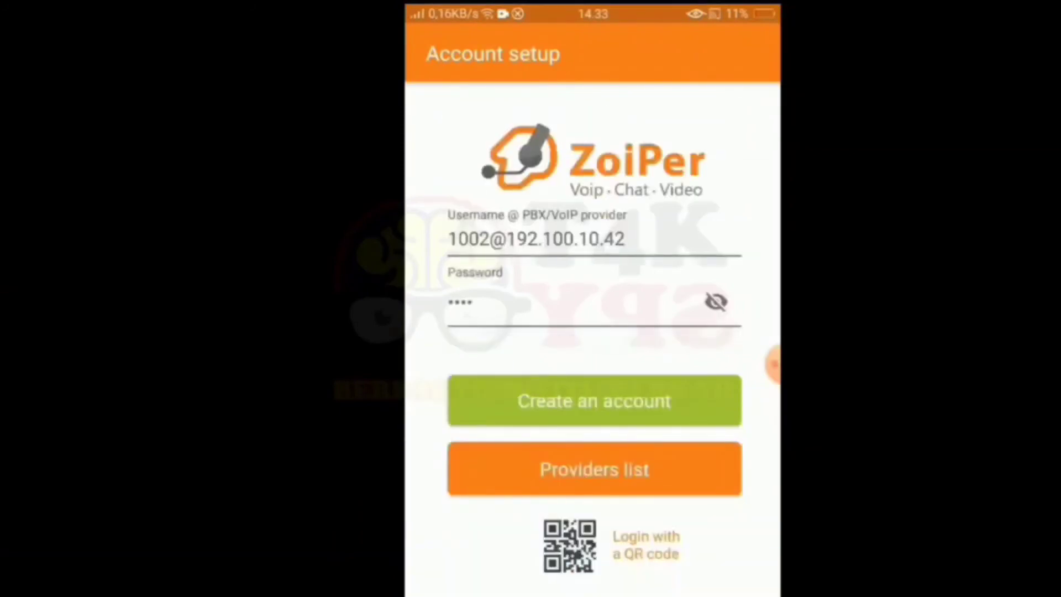
Create the account, accept hostname 192.100.10.42, and skip the optional authentication settings.
left_click(592, 400)
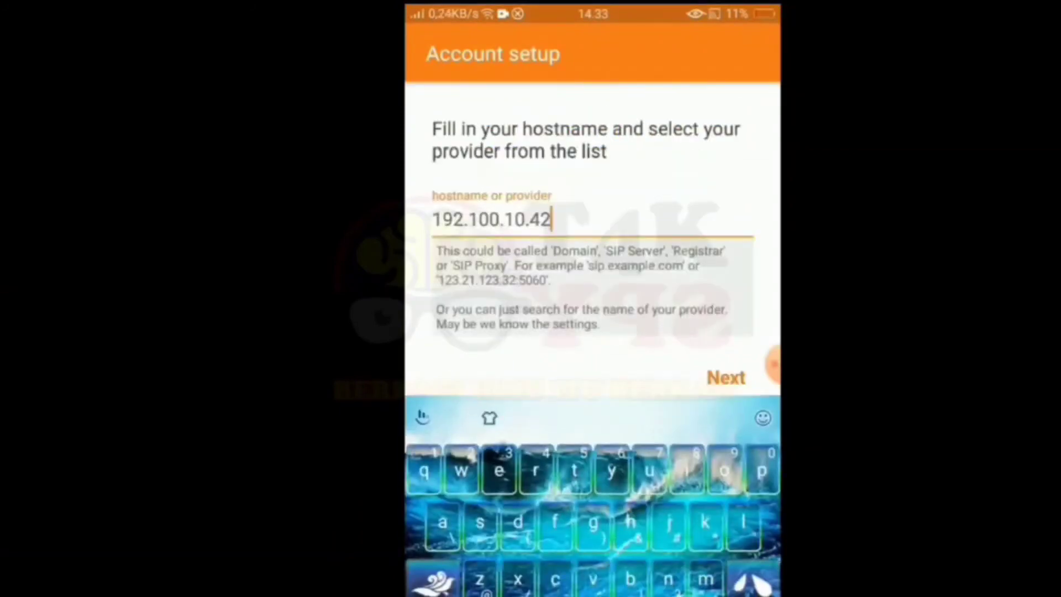
key("Return")
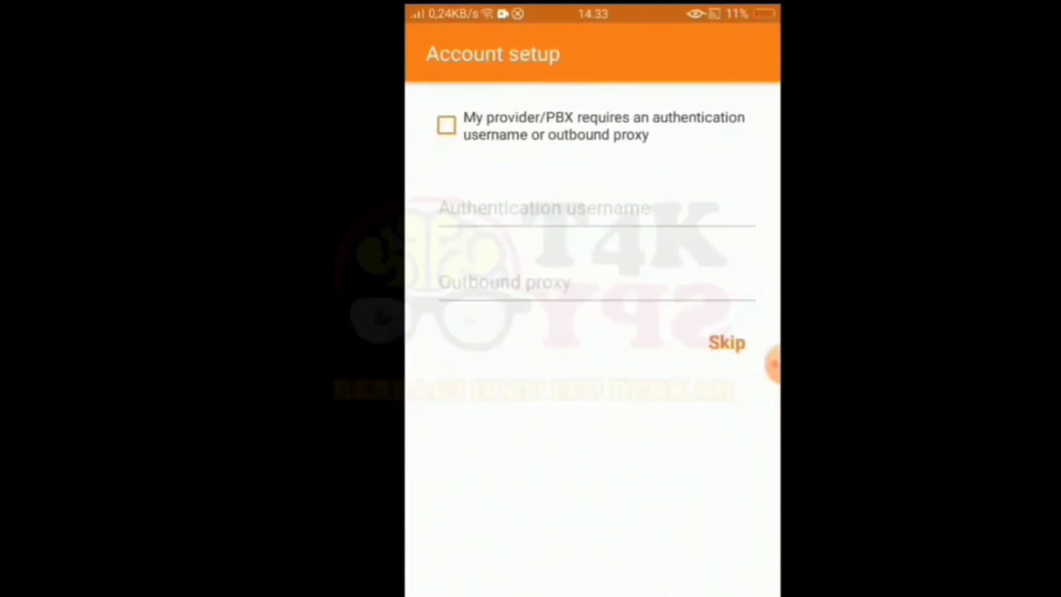
left_click(774, 363)
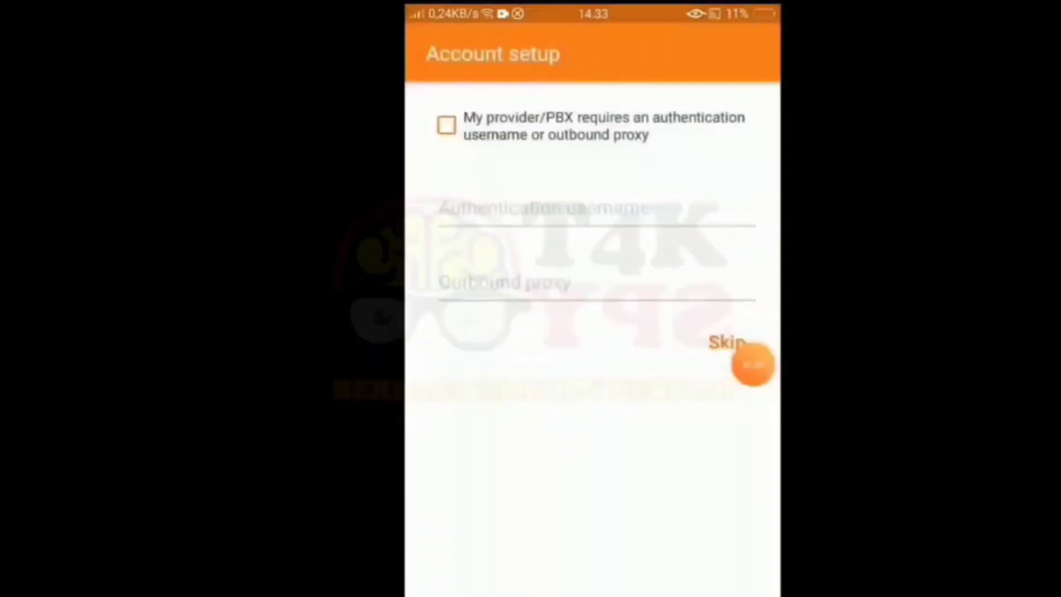
left_click(726, 343)
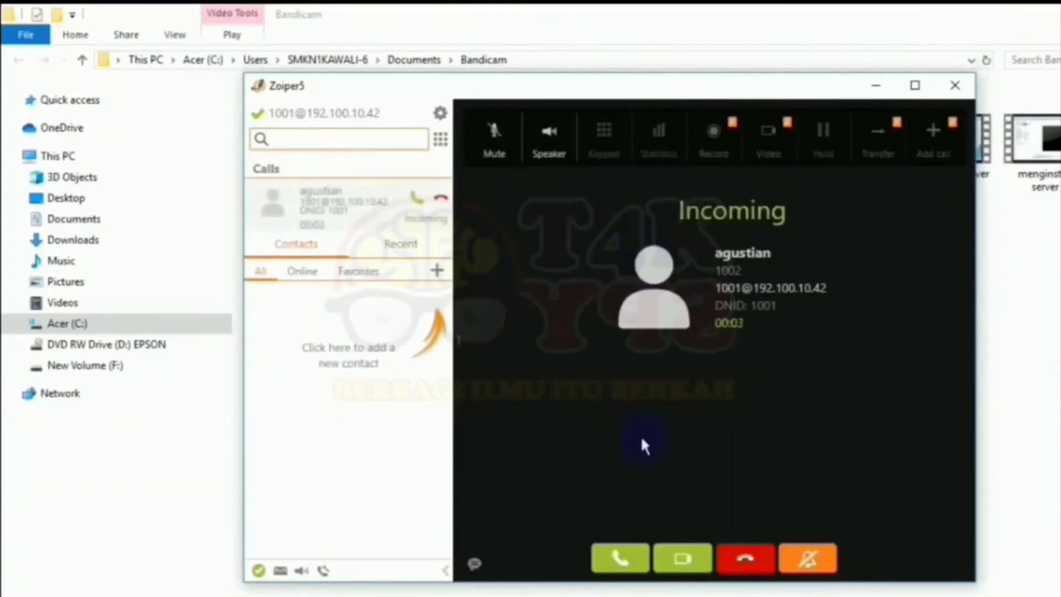
Pick up extension 1002's incoming call in Zoiper5 on the PC, then end it.
left_click(622, 558)
left_click(624, 559)
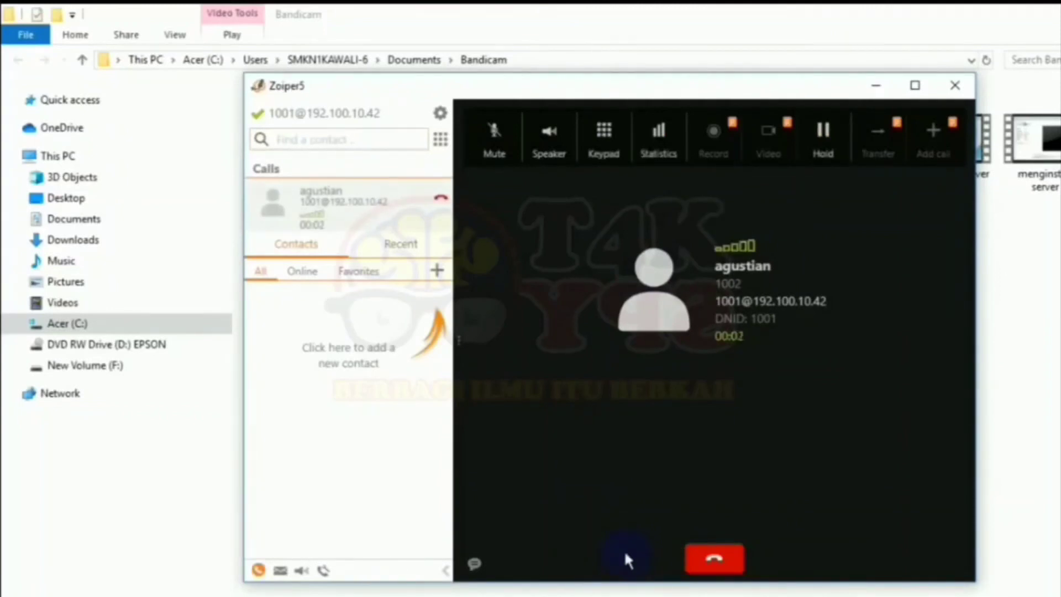
left_click(713, 559)
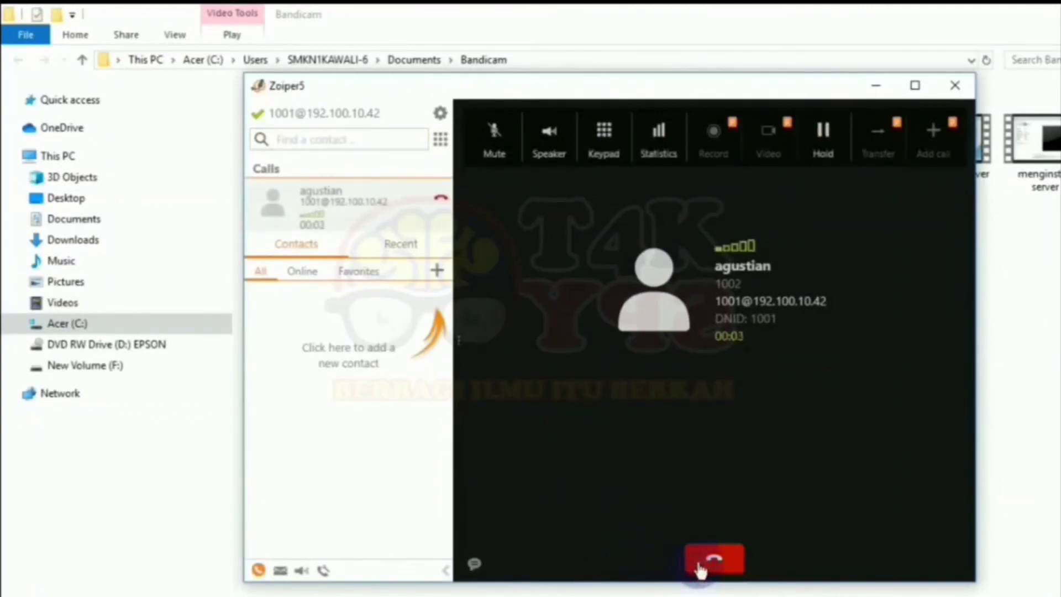